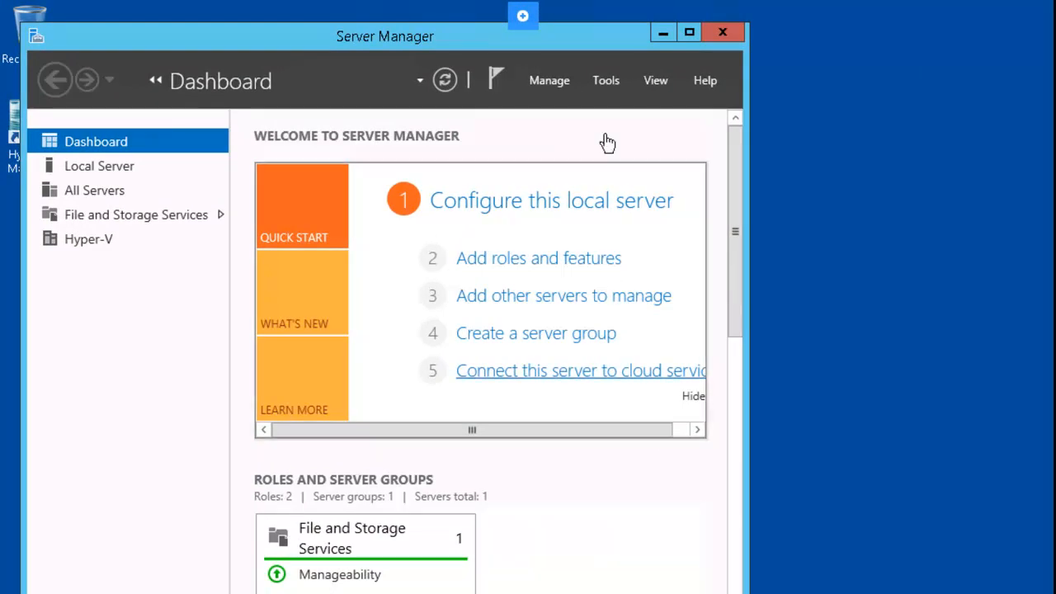
Step: Open Server Manager's Tools menu to list the administrative tools, including Hyper-V Manager
click(597, 86)
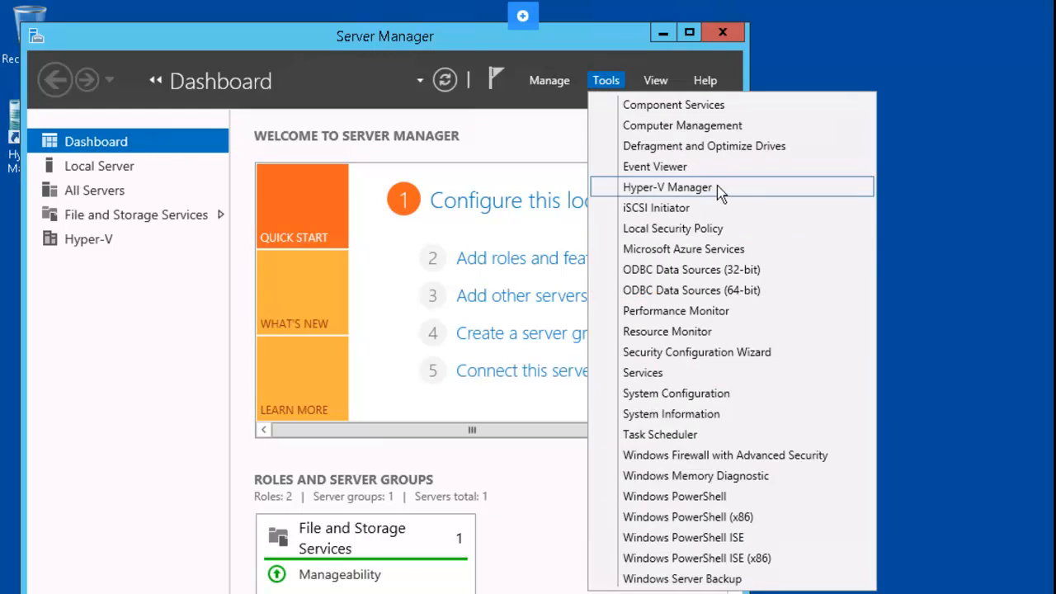
Step: Launch Hyper-V Manager, connect to the PLABDC01 virtual machine and start it
click(669, 187)
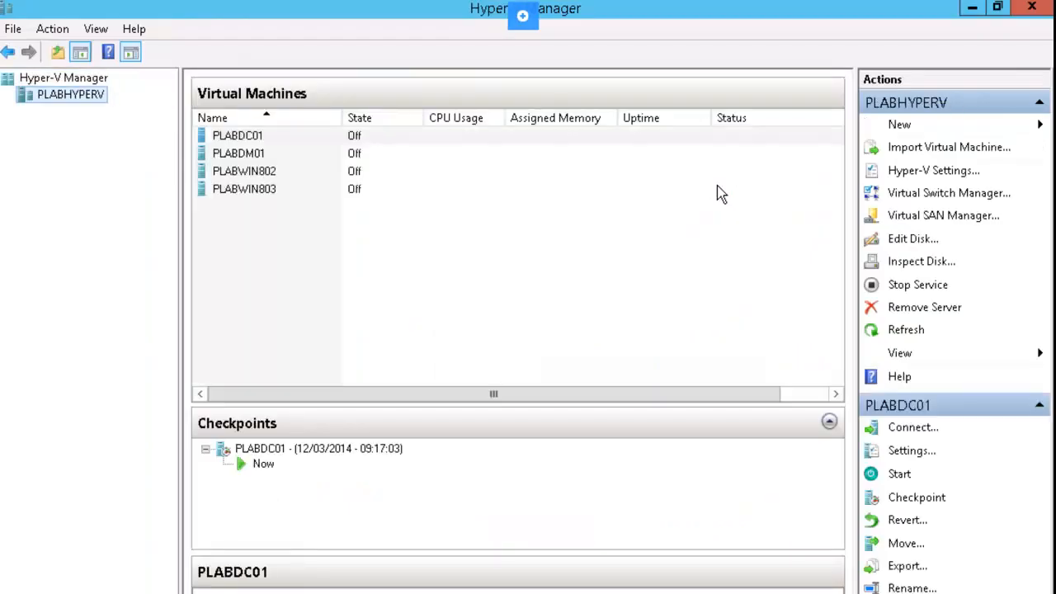
click(279, 140)
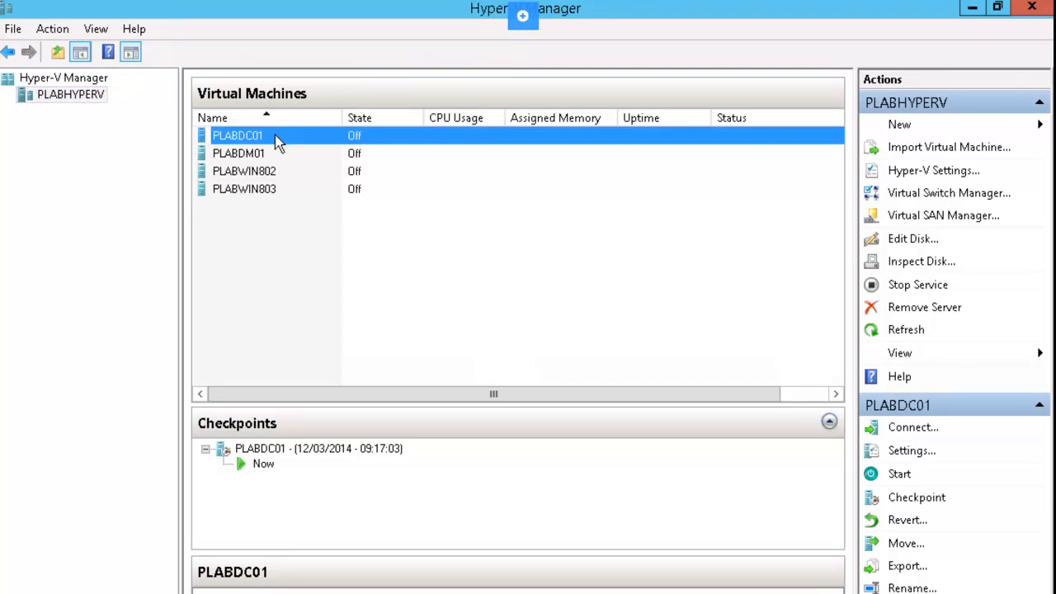
right_click(282, 142)
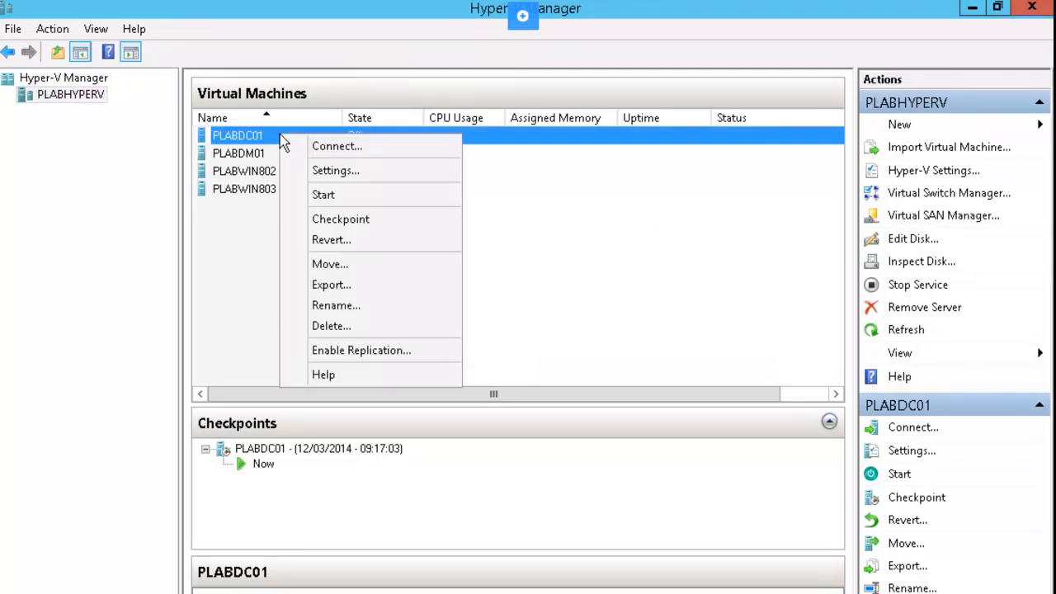
click(391, 150)
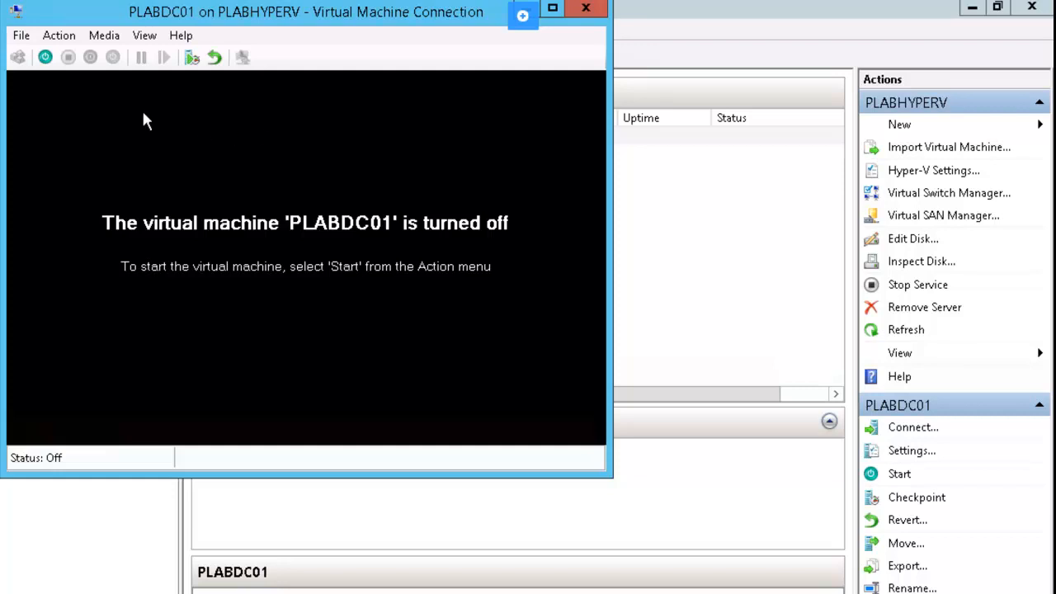
click(45, 57)
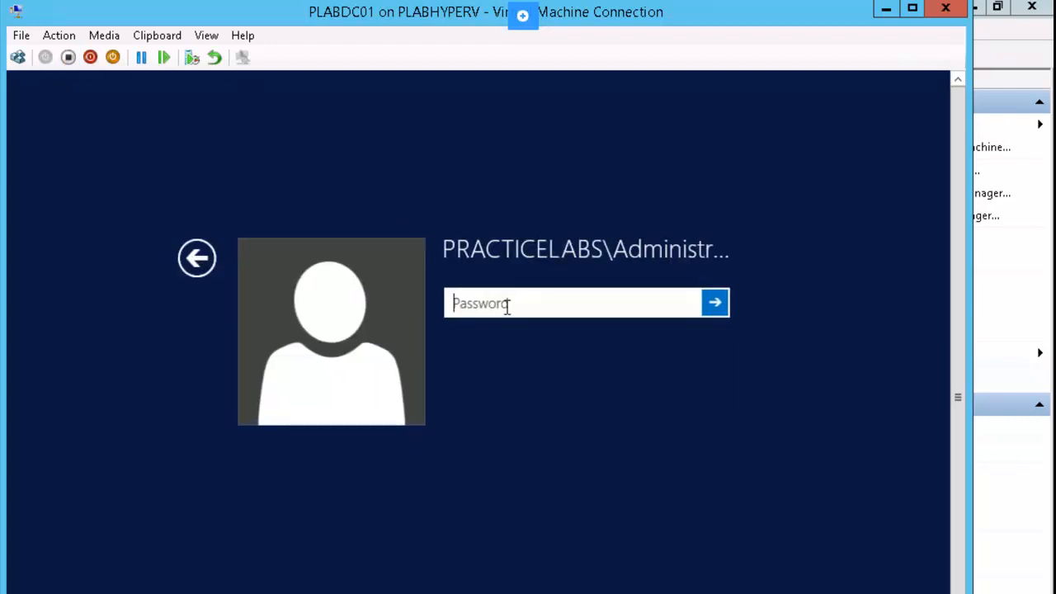
Step: Sign in to PLABDC01 with the administrator password, switch to full screen, and minimise Server Manager
text(•••sw0rd)
key(Return)
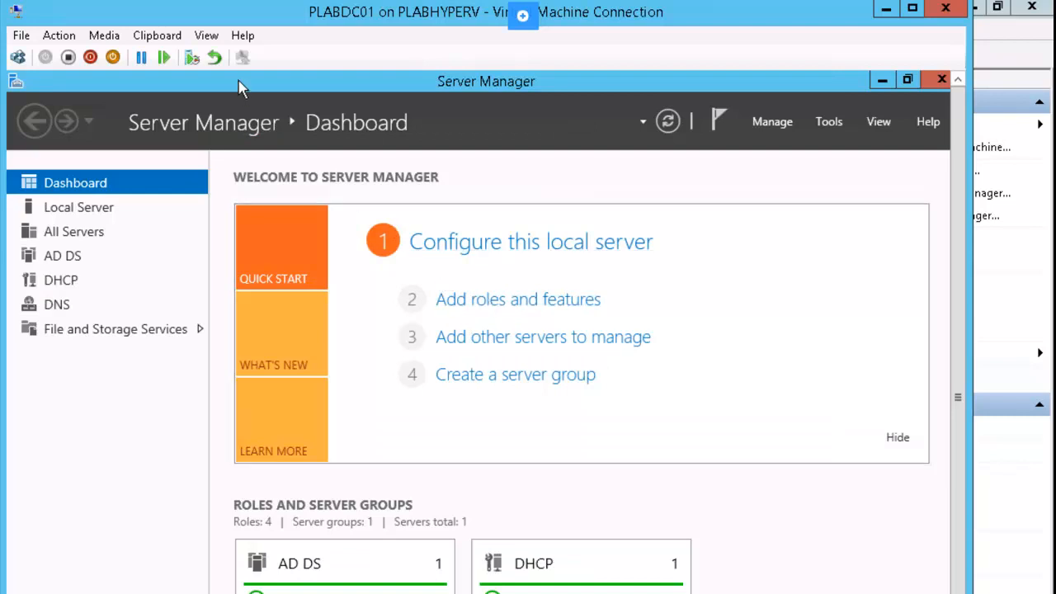
click(208, 36)
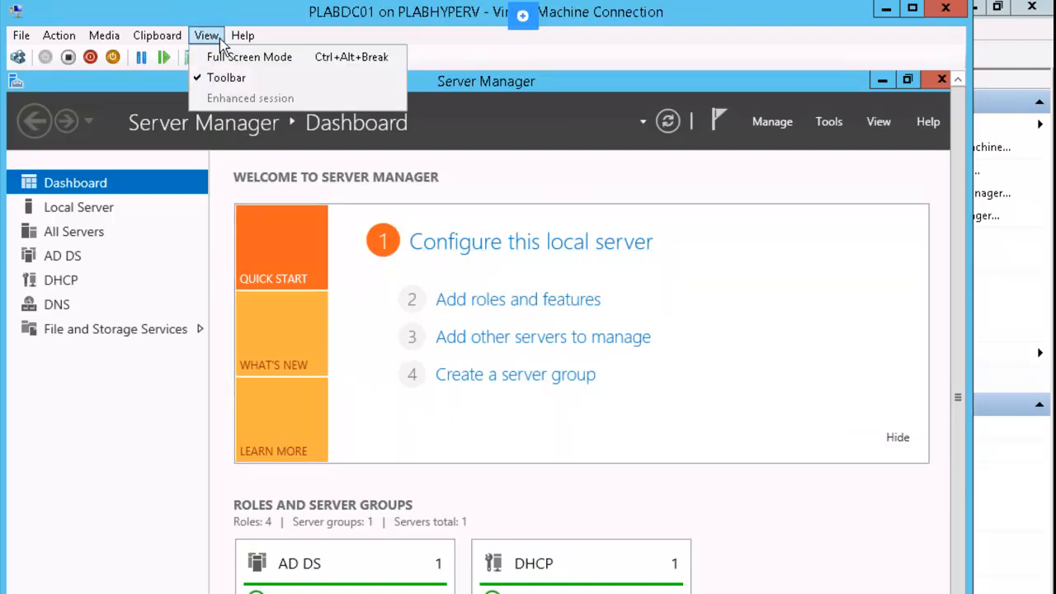
click(301, 56)
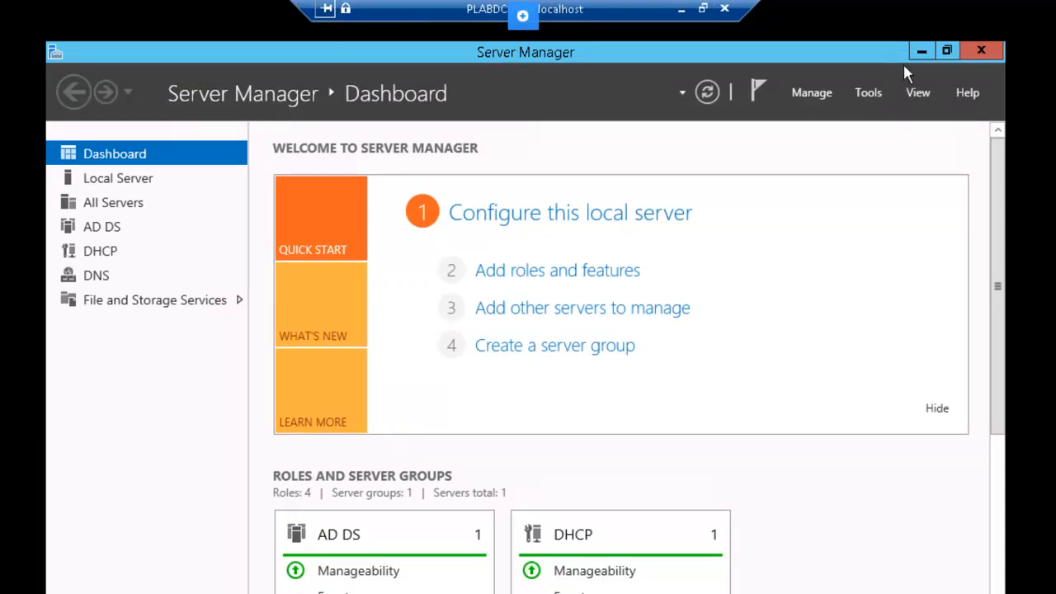
click(923, 52)
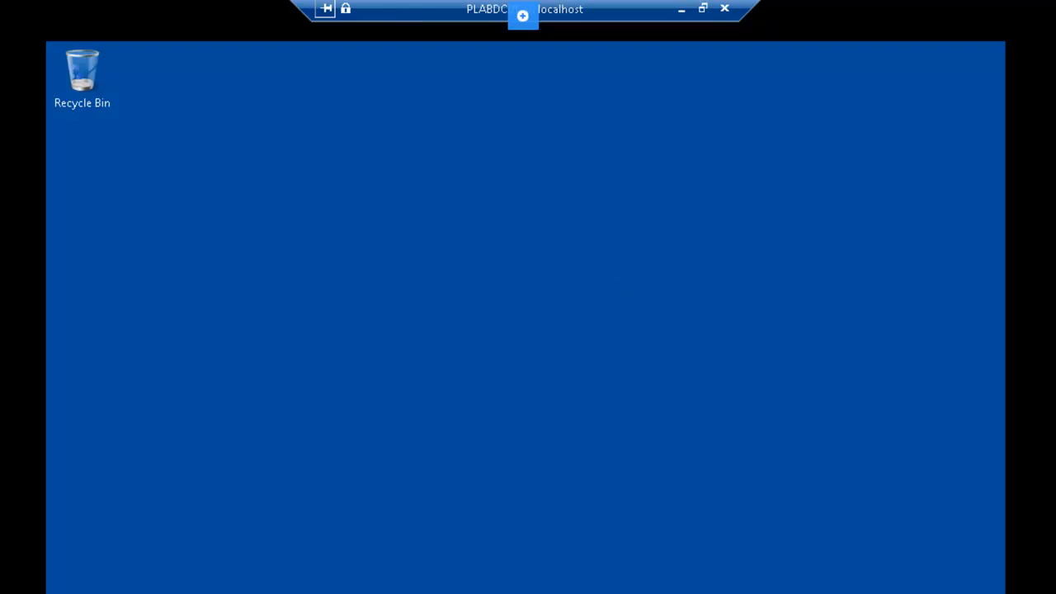
Step: In File Explorer, create a new folder named 'Images' at the root of C:
key(super+e)
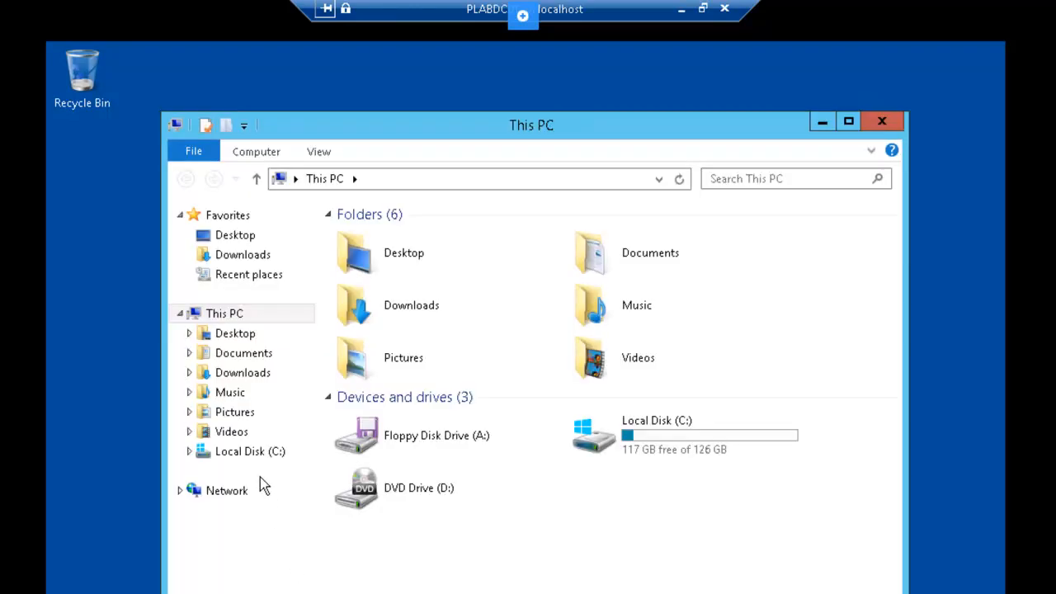
click(249, 454)
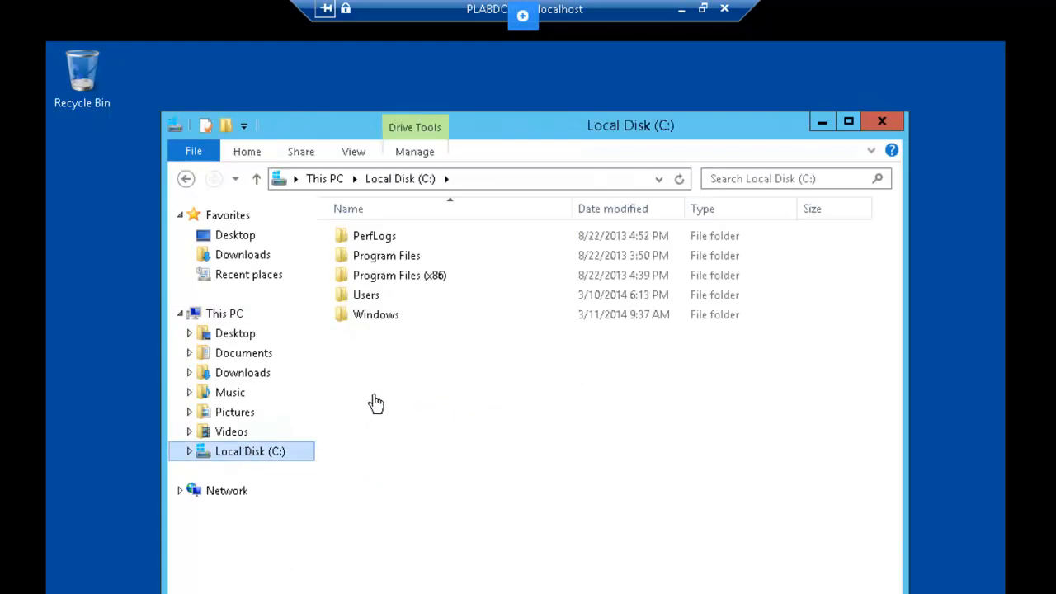
right_click(403, 381)
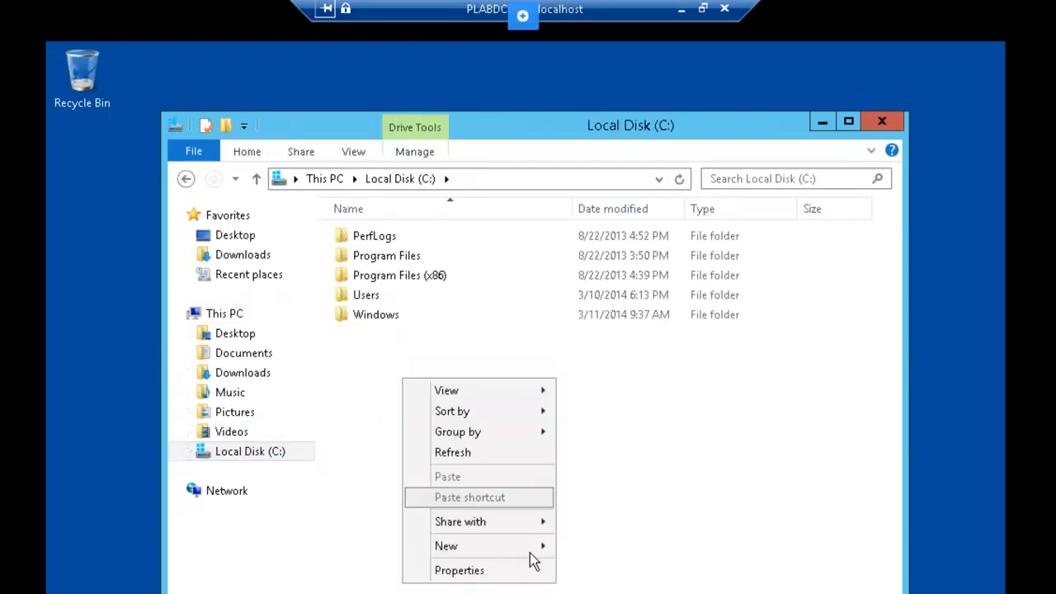
mouse_move(537, 551)
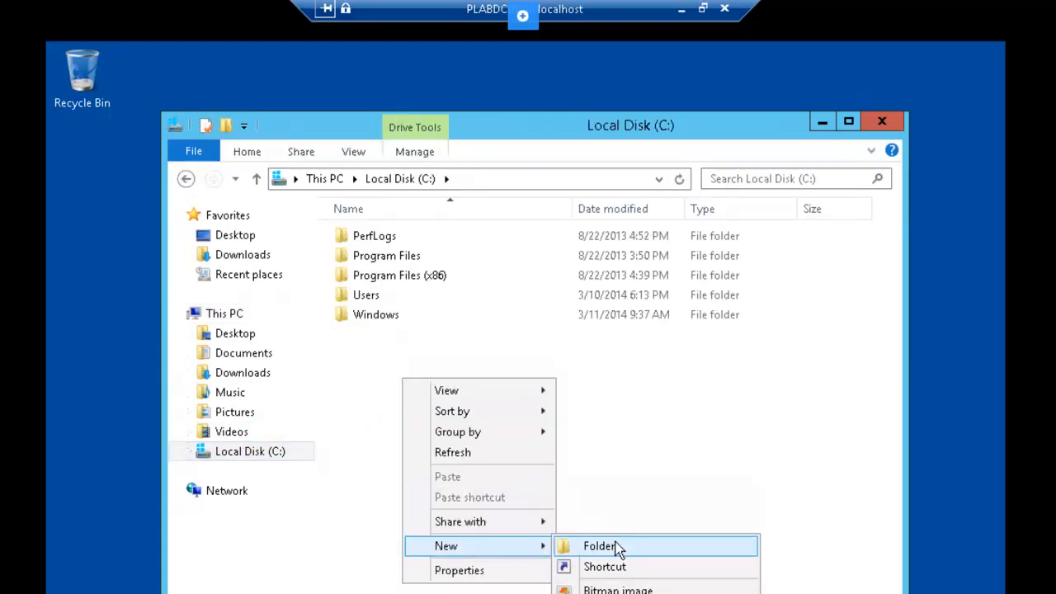
click(619, 548)
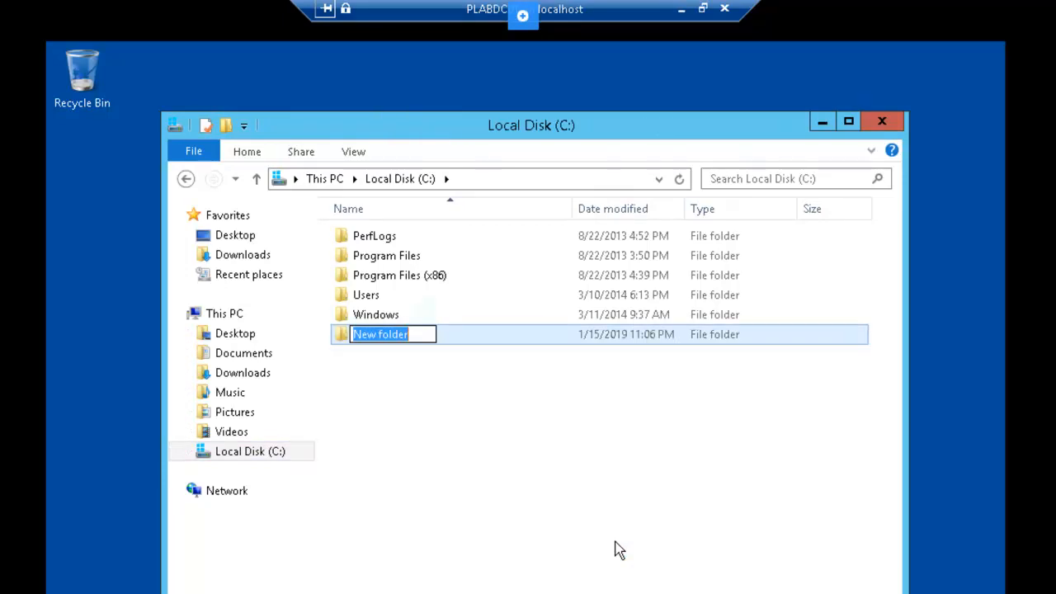
text(Images)
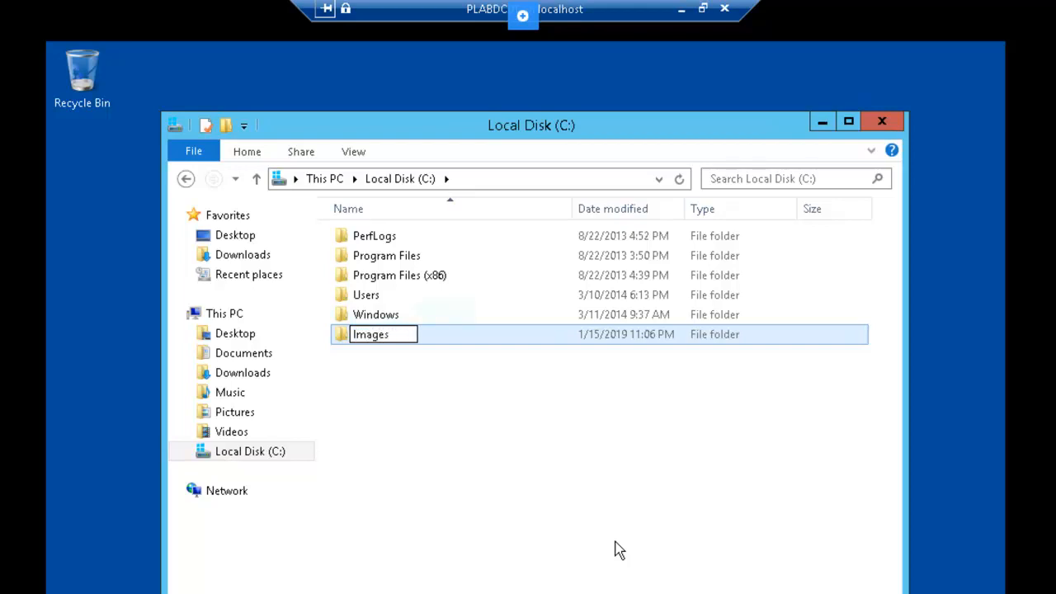
key(Return)
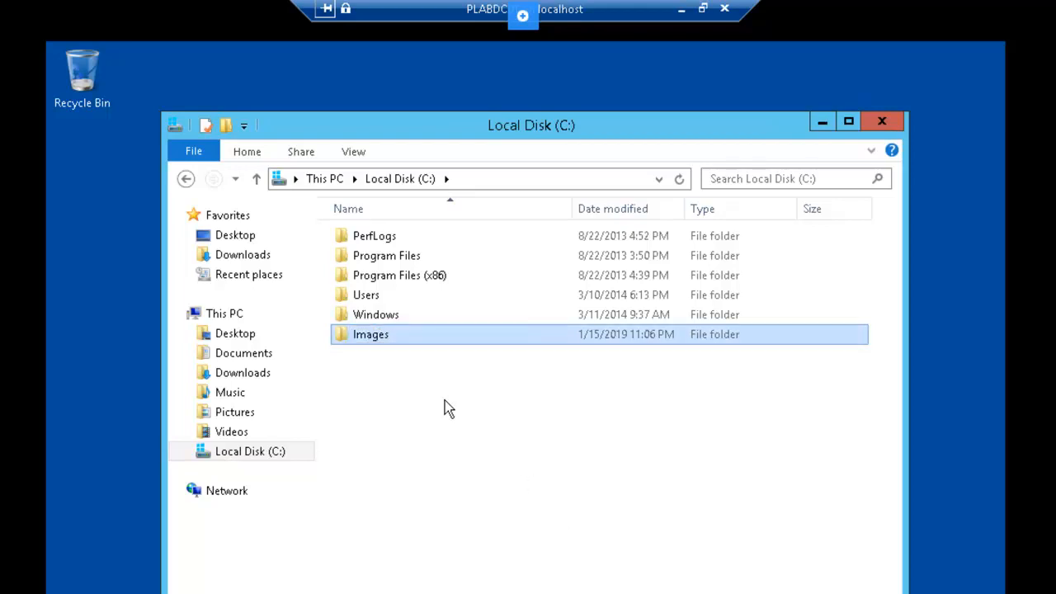
Step: Share C:\Images as \\PLABDC01\Images with Full Control allowed for Everyone
right_click(403, 347)
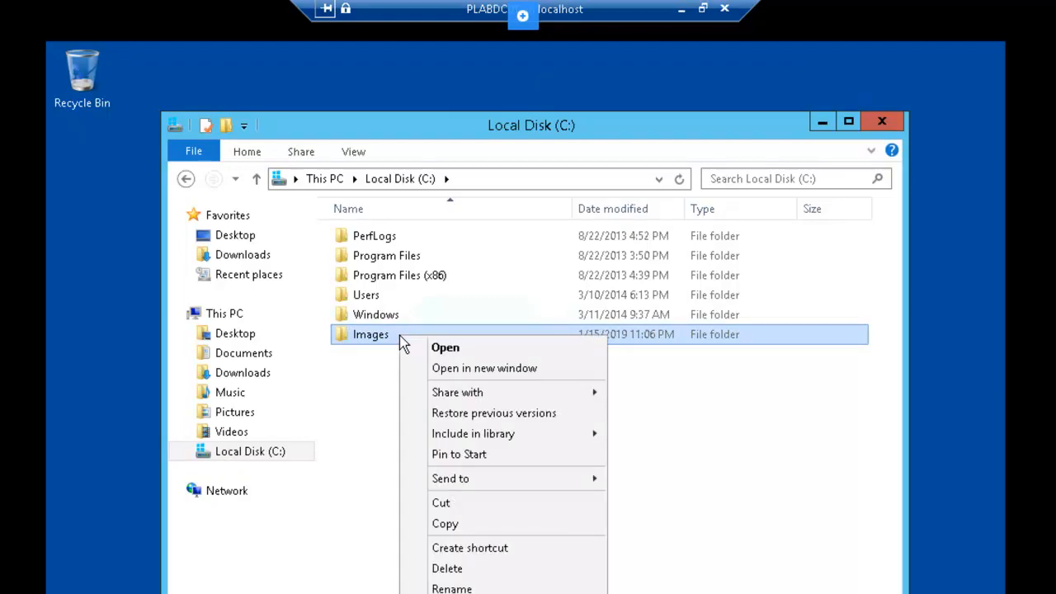
click(457, 593)
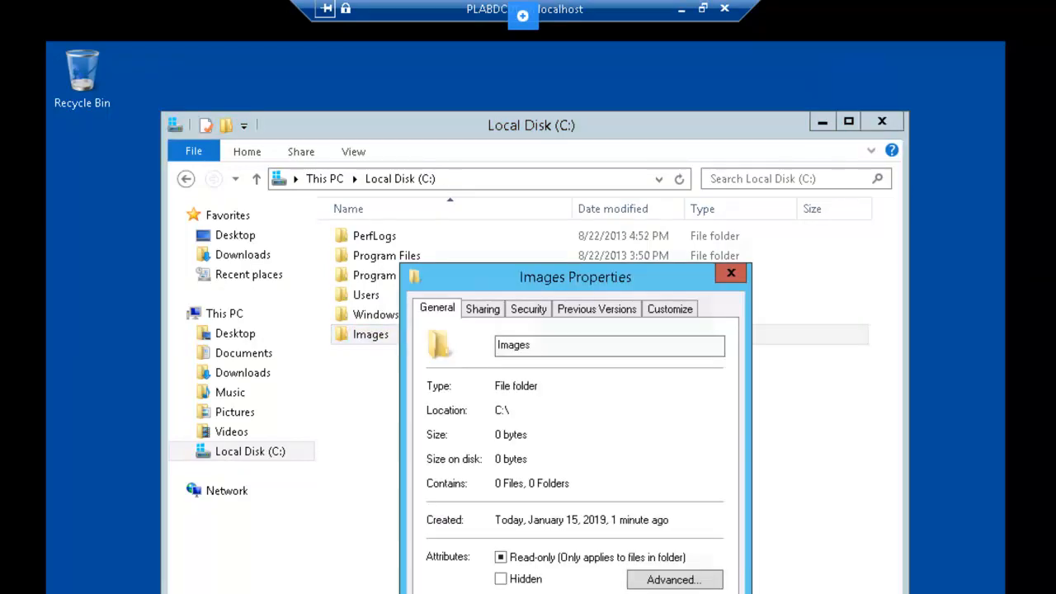
click(484, 310)
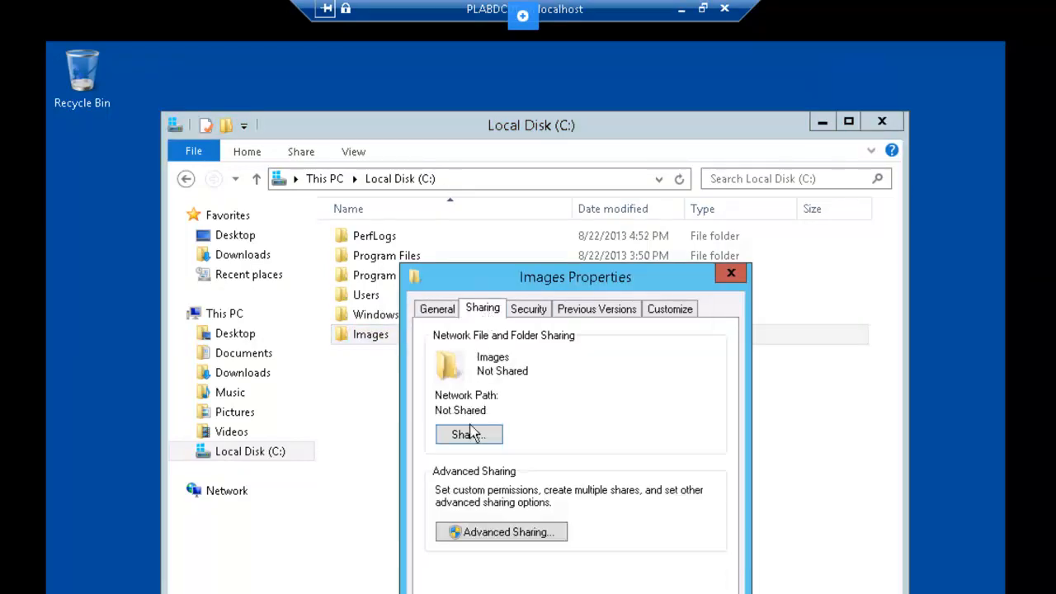
click(481, 532)
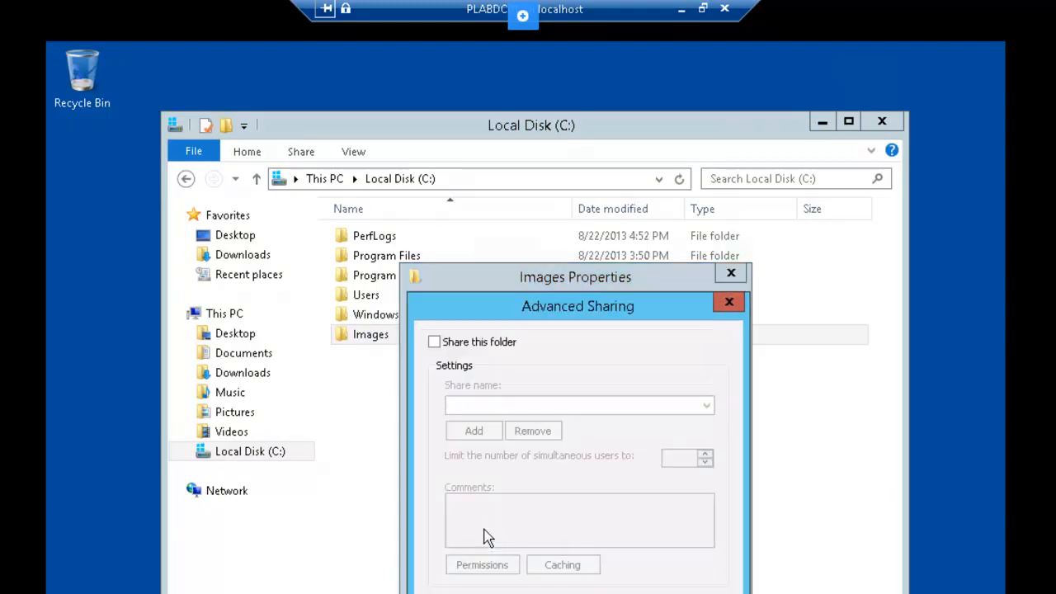
click(434, 343)
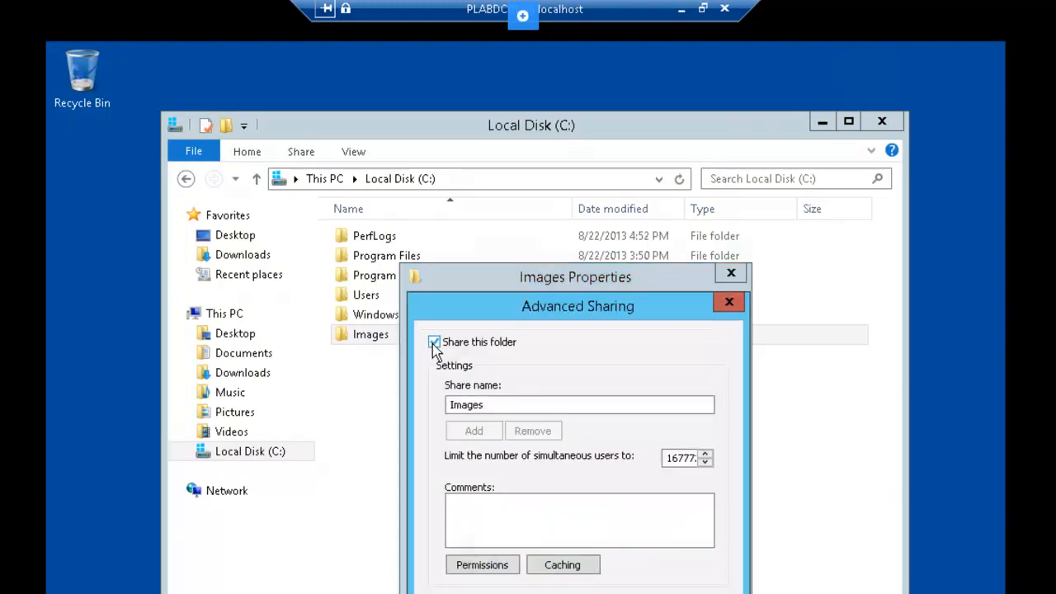
click(482, 565)
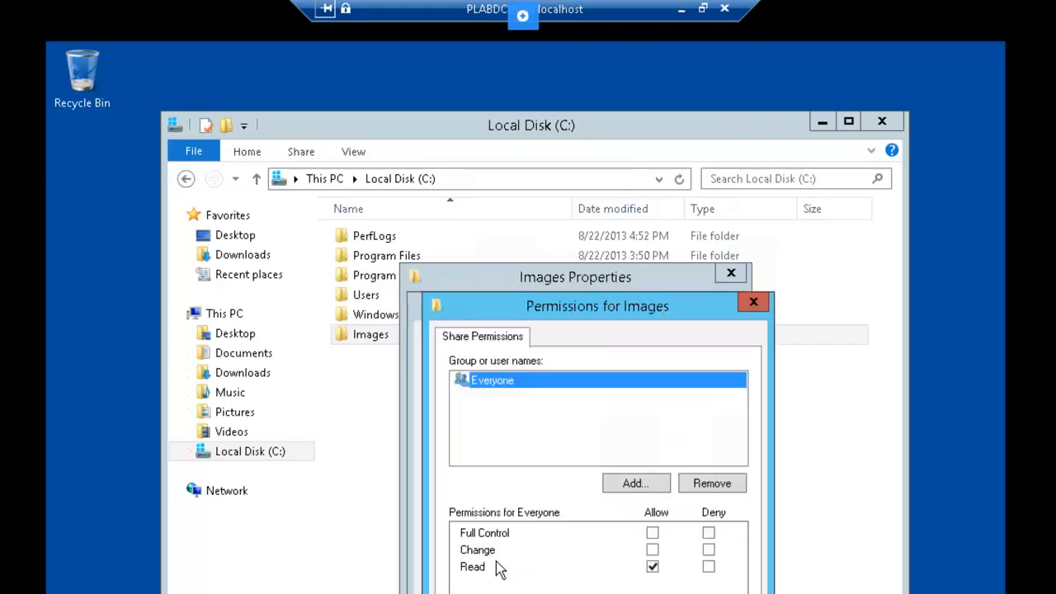
click(652, 533)
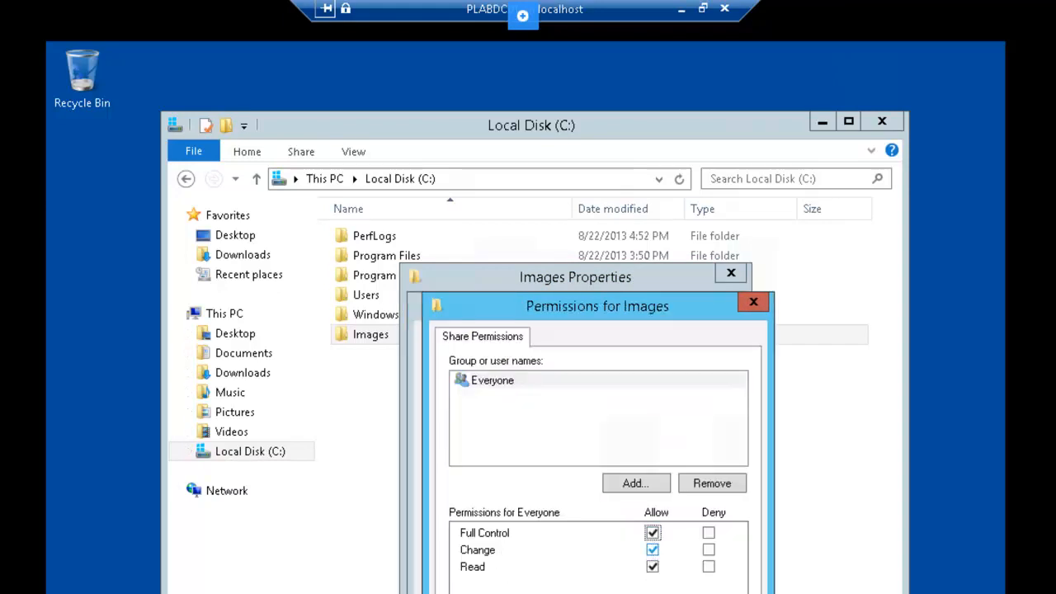
key(Return)
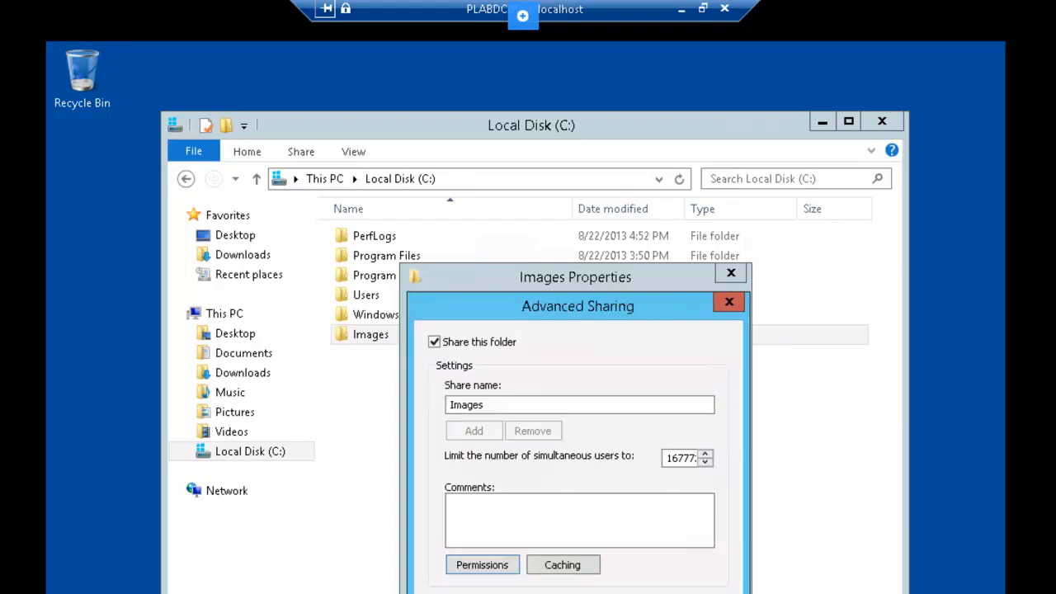
key(Return)
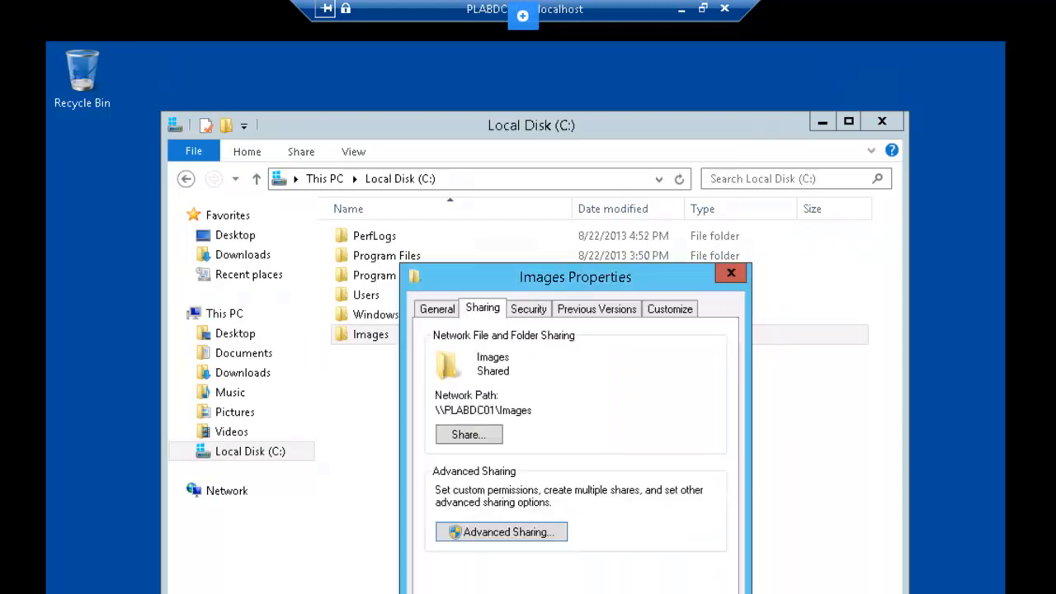
key(Return)
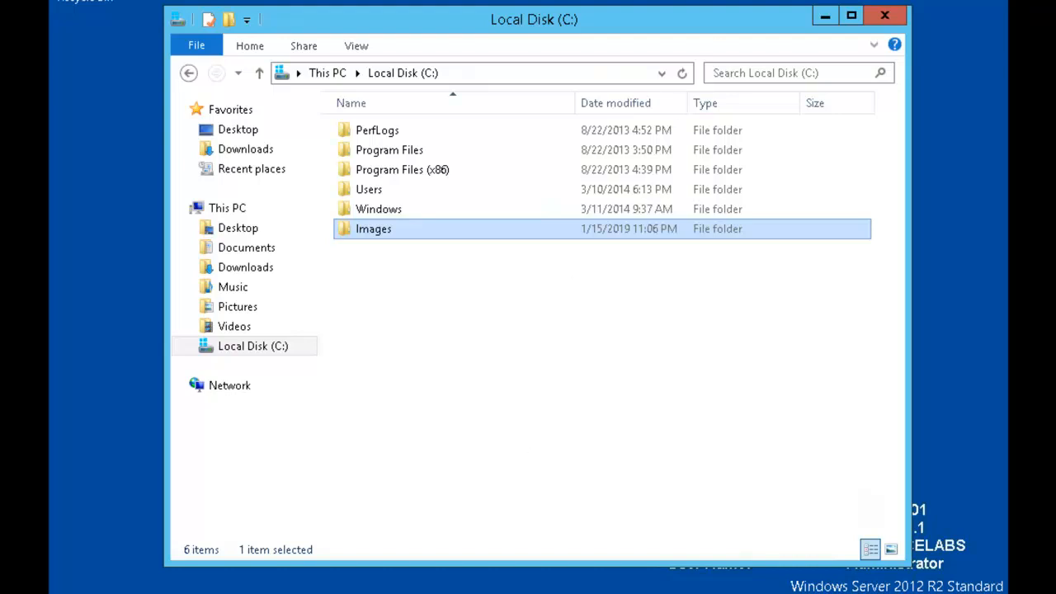
Step: Close the C: window and reach Control Panel from Screen Resolution, viewing all items as small icons
click(884, 16)
right_click(438, 148)
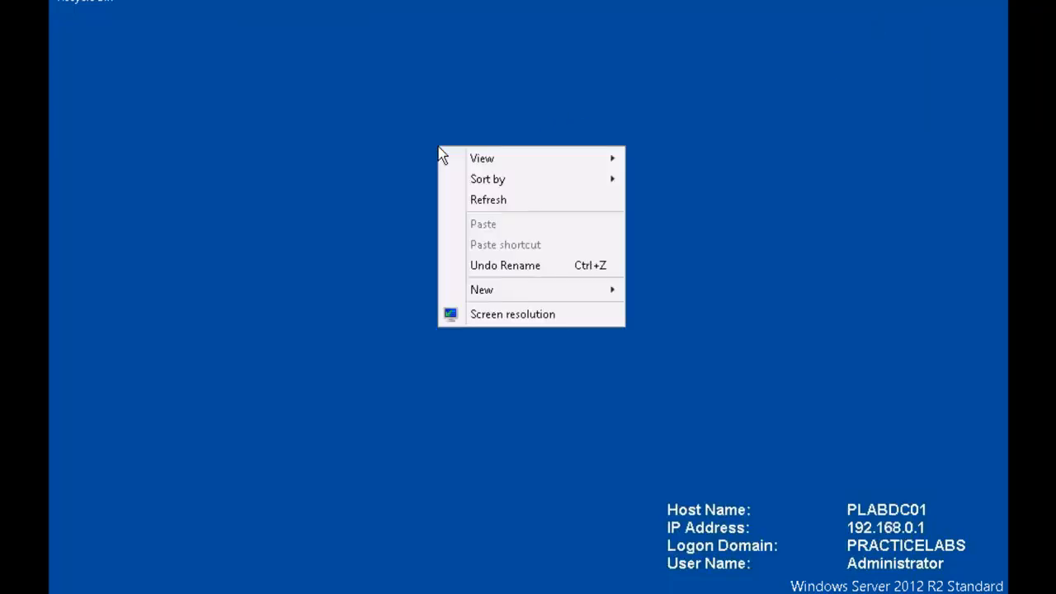
click(511, 316)
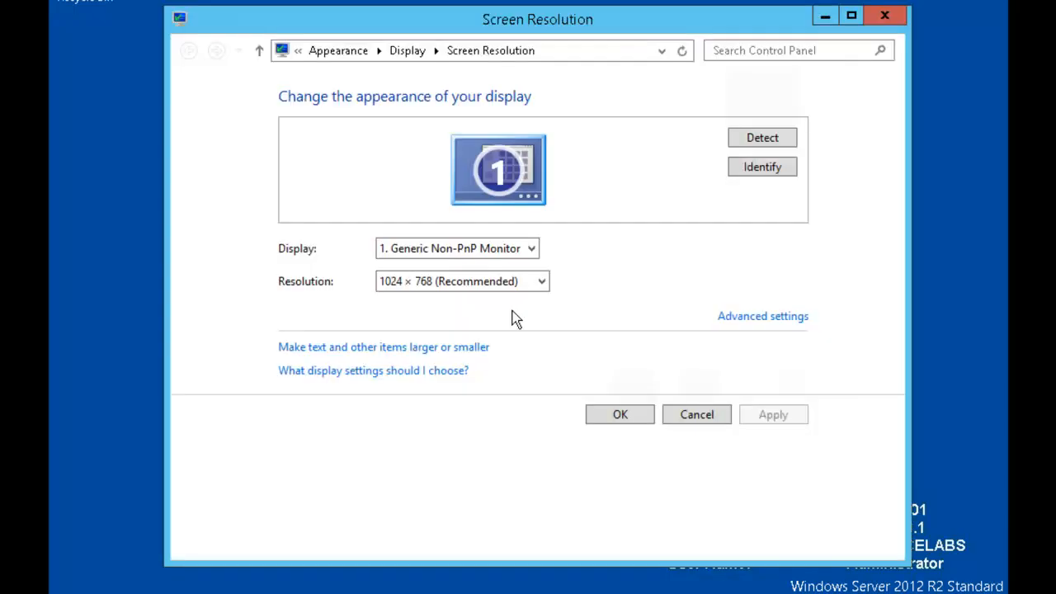
click(299, 51)
click(320, 75)
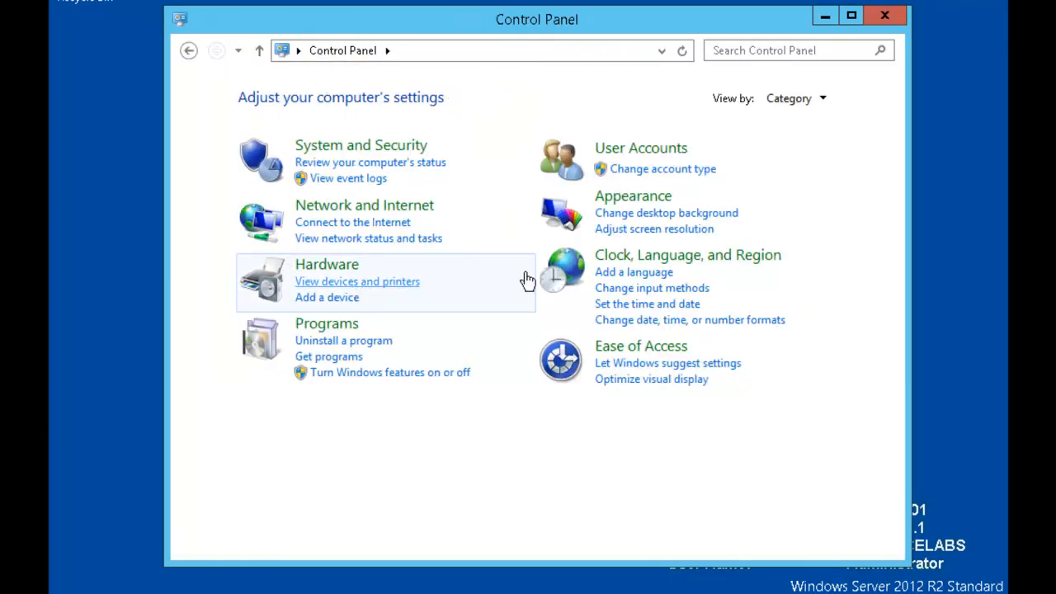
click(821, 100)
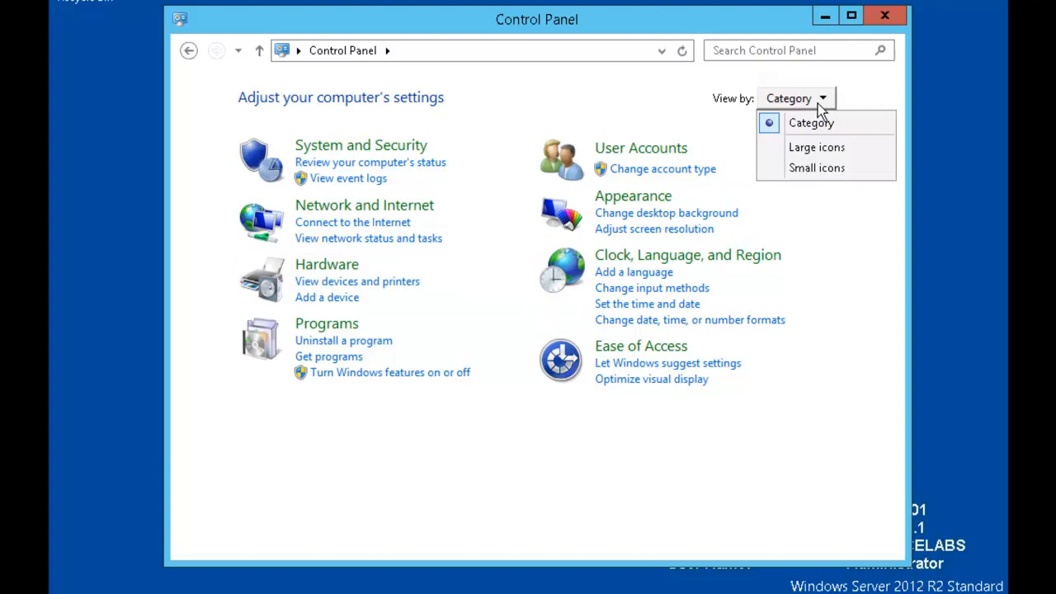
click(811, 164)
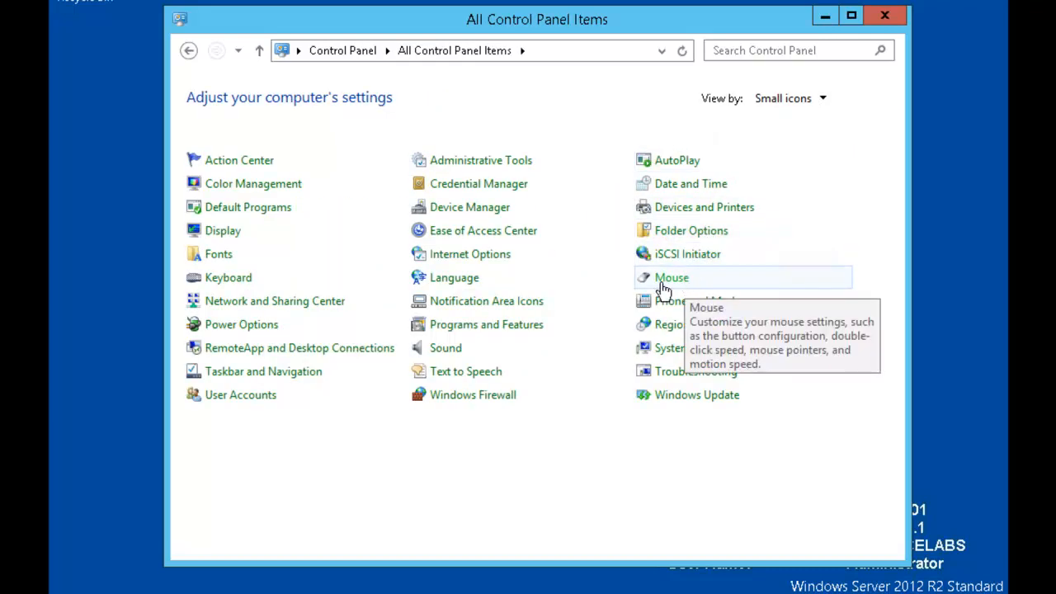
Step: In Power Options, set the Balanced plan's display turn-off time to Never and save
click(242, 326)
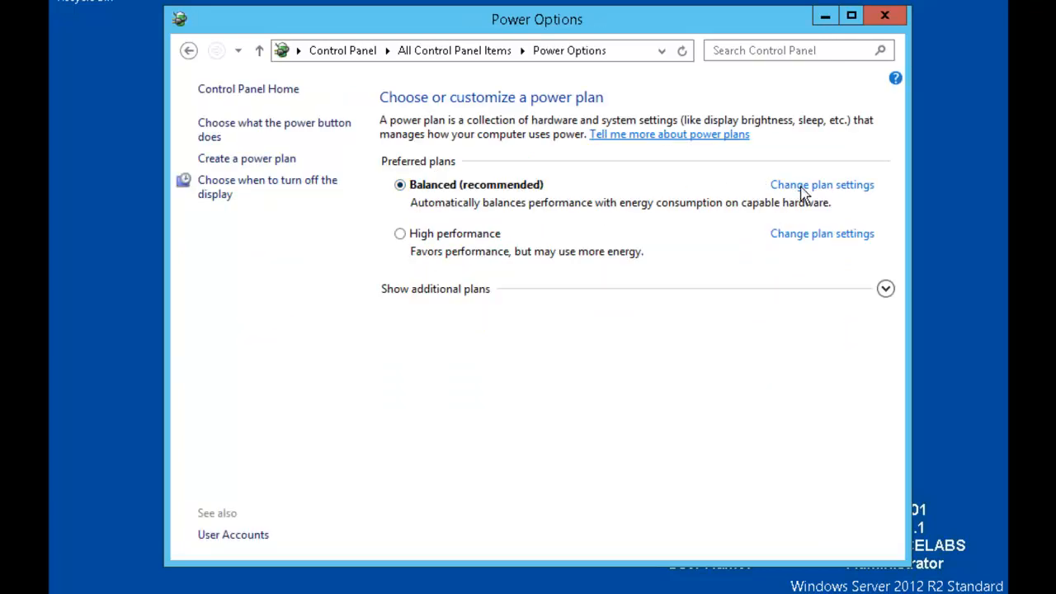
click(824, 189)
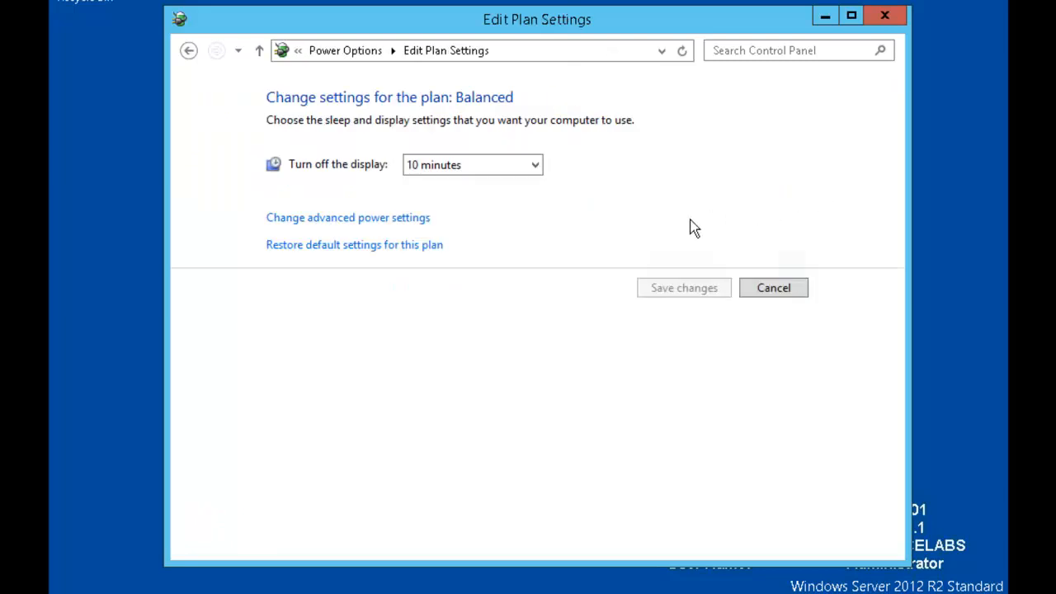
click(534, 167)
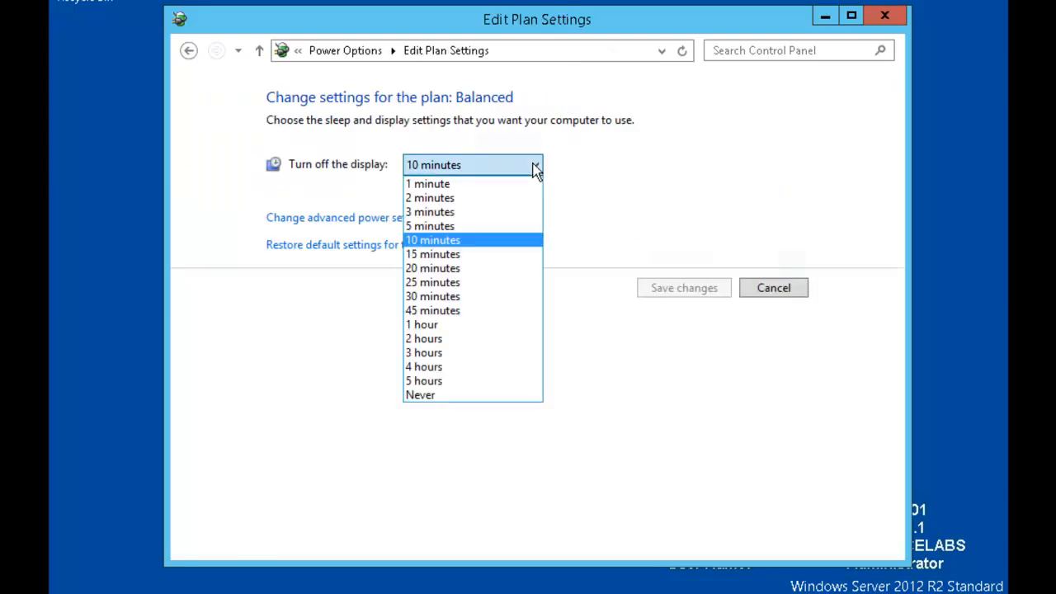
click(443, 395)
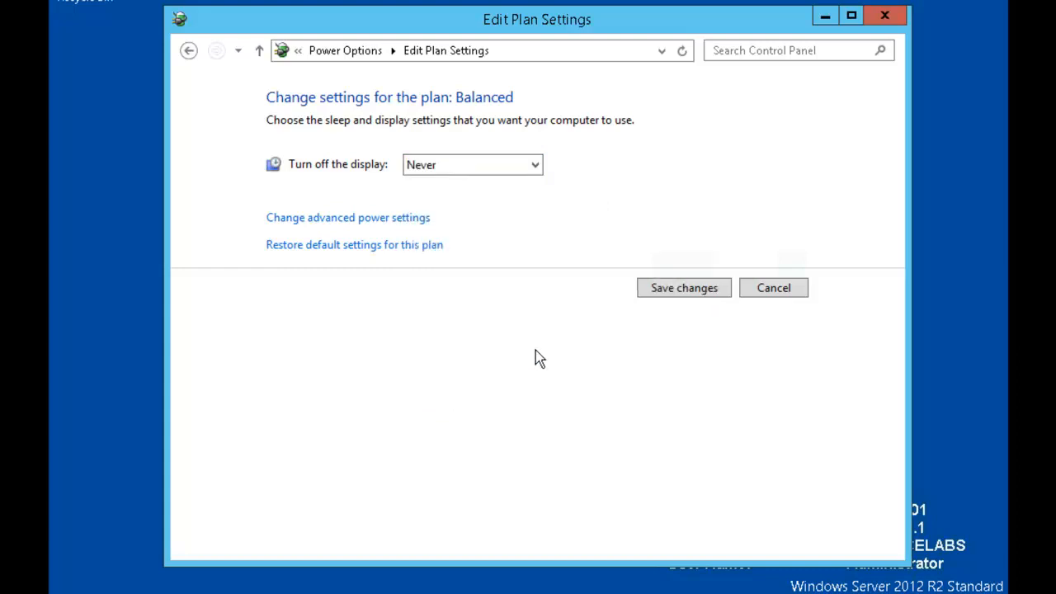
click(674, 290)
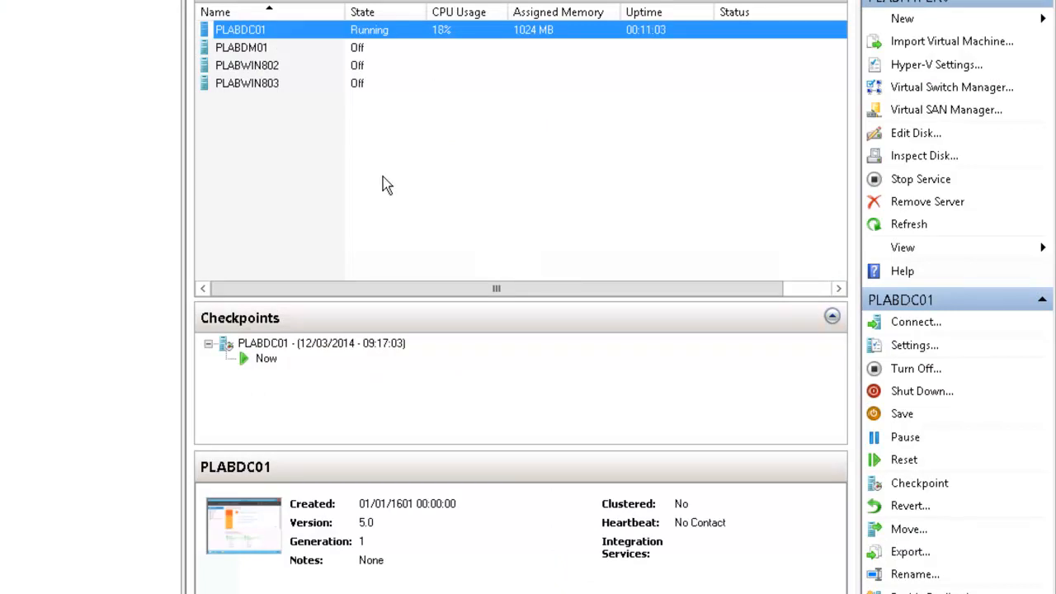
Step: Connect to the PLABDM01 virtual machine from Hyper-V Manager and start it
click(281, 47)
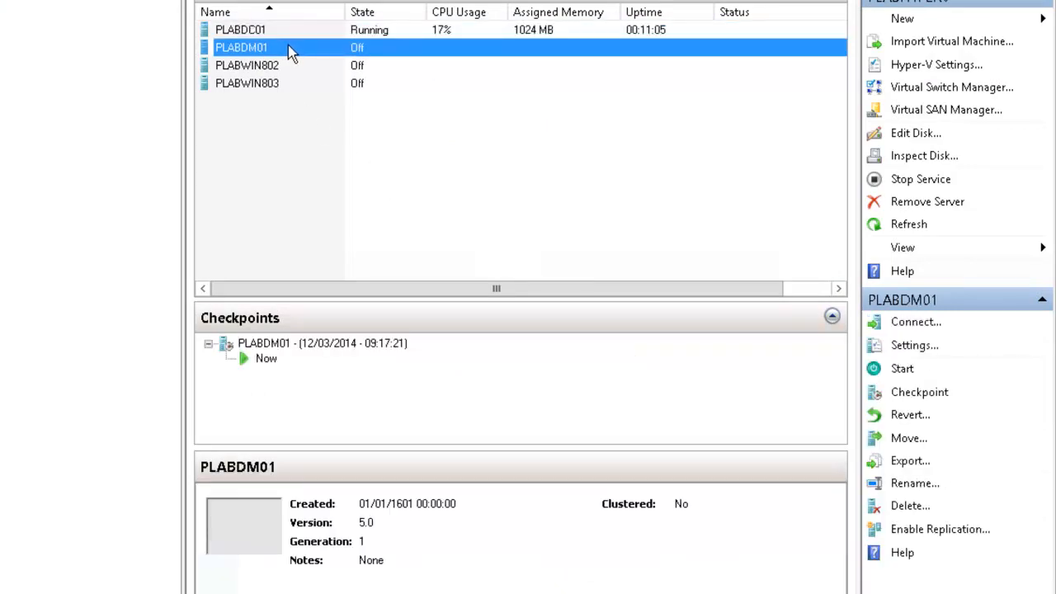
right_click(305, 47)
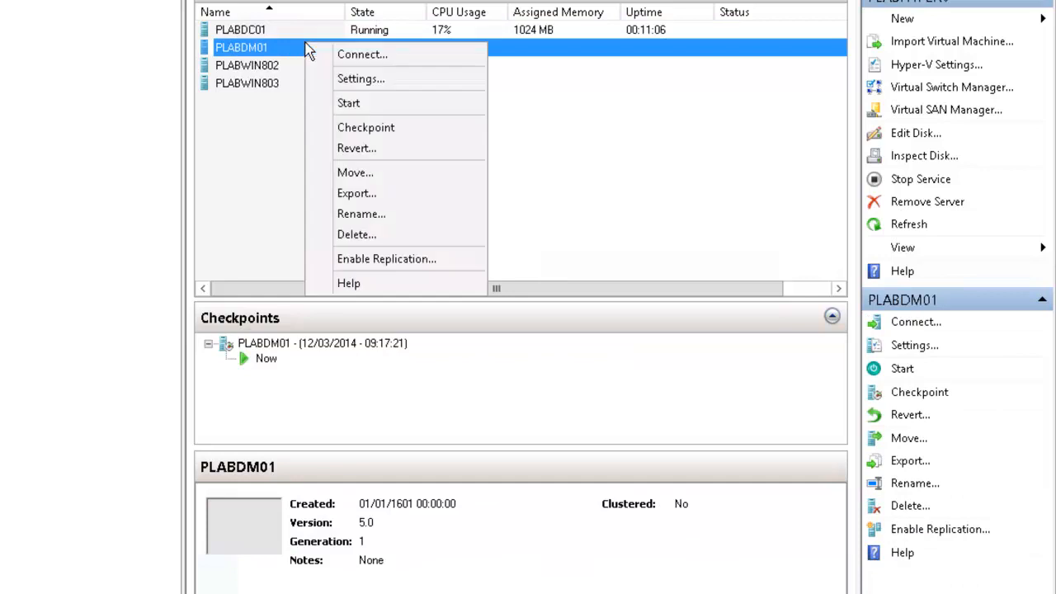
click(363, 55)
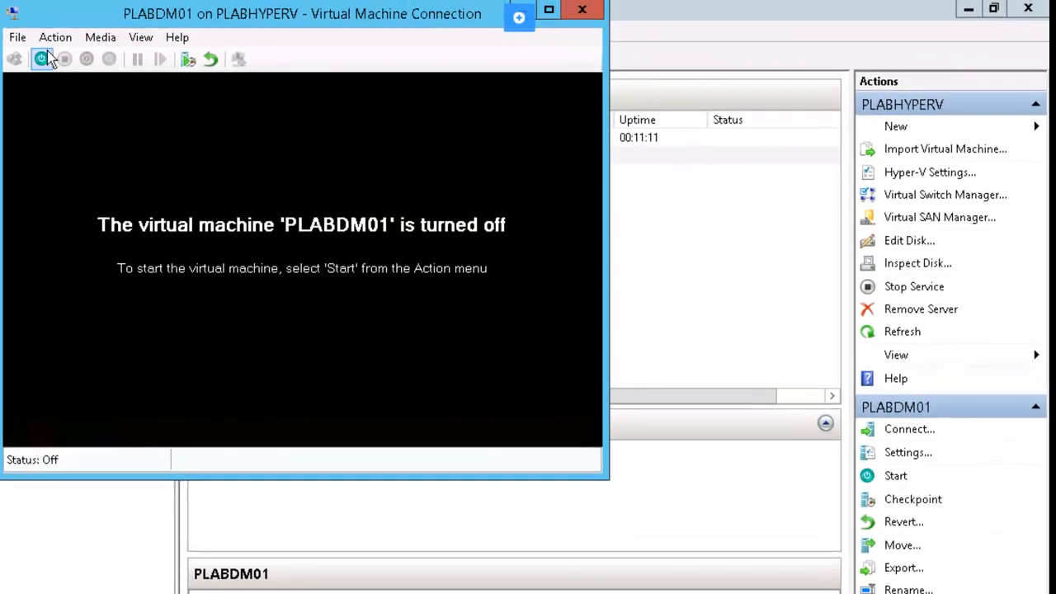
click(41, 58)
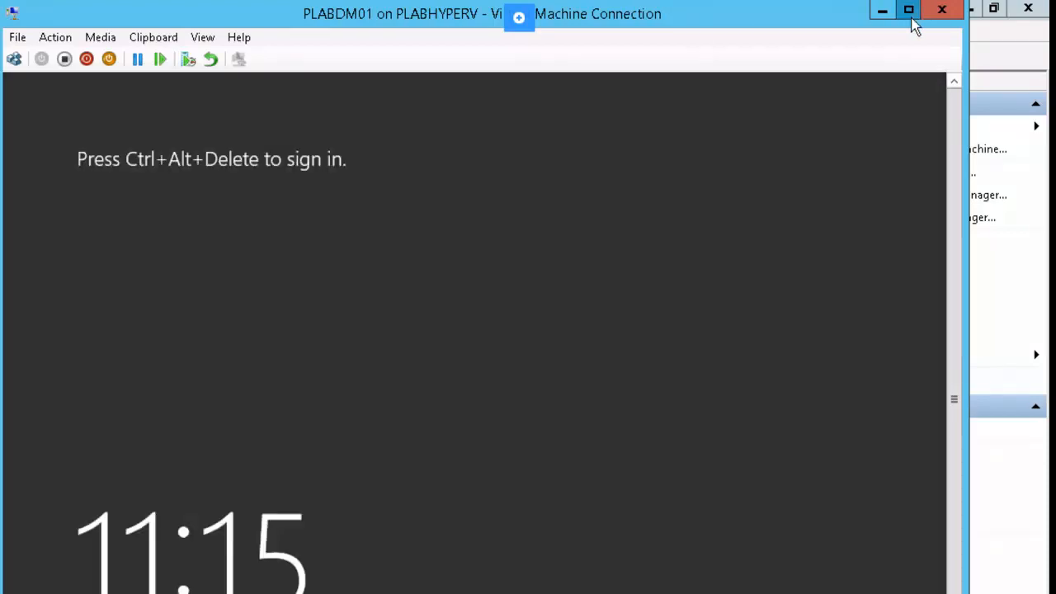
Step: Maximise and restore the PLABDM01 connection window, try full-screen mode, then return to windowed view
click(908, 12)
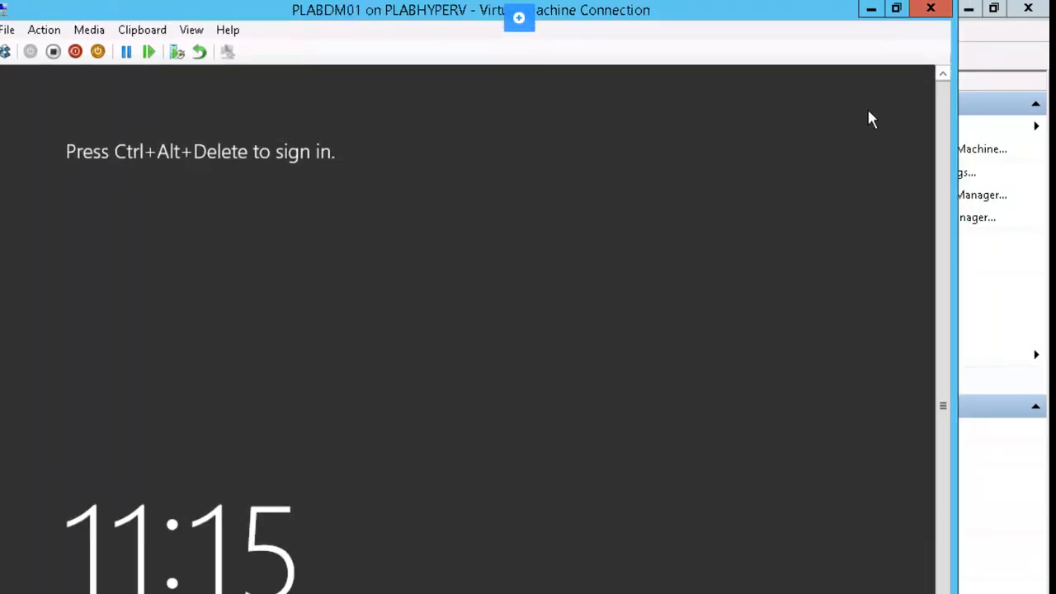
click(897, 10)
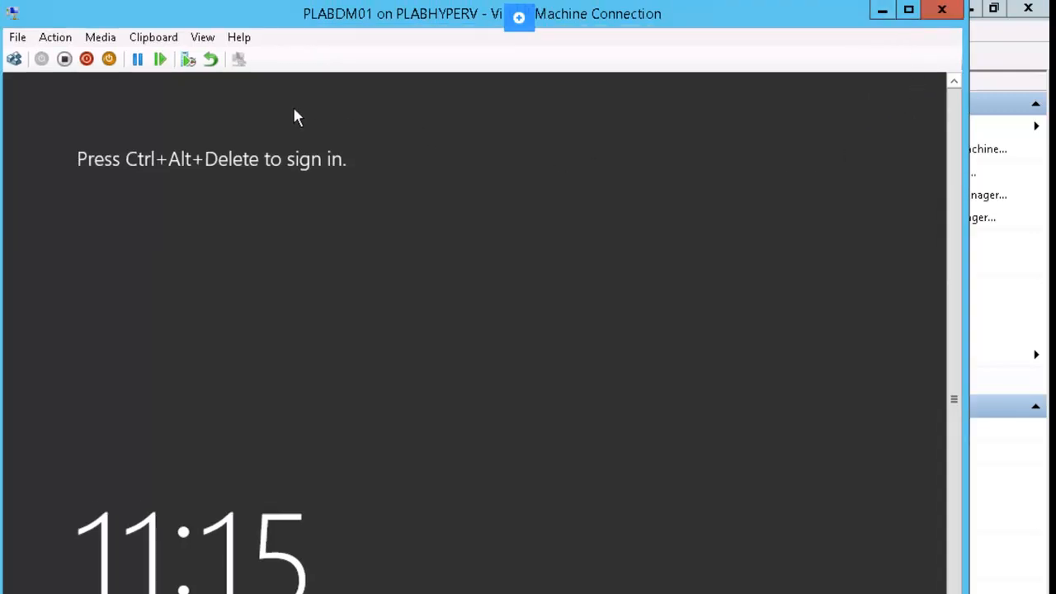
click(204, 38)
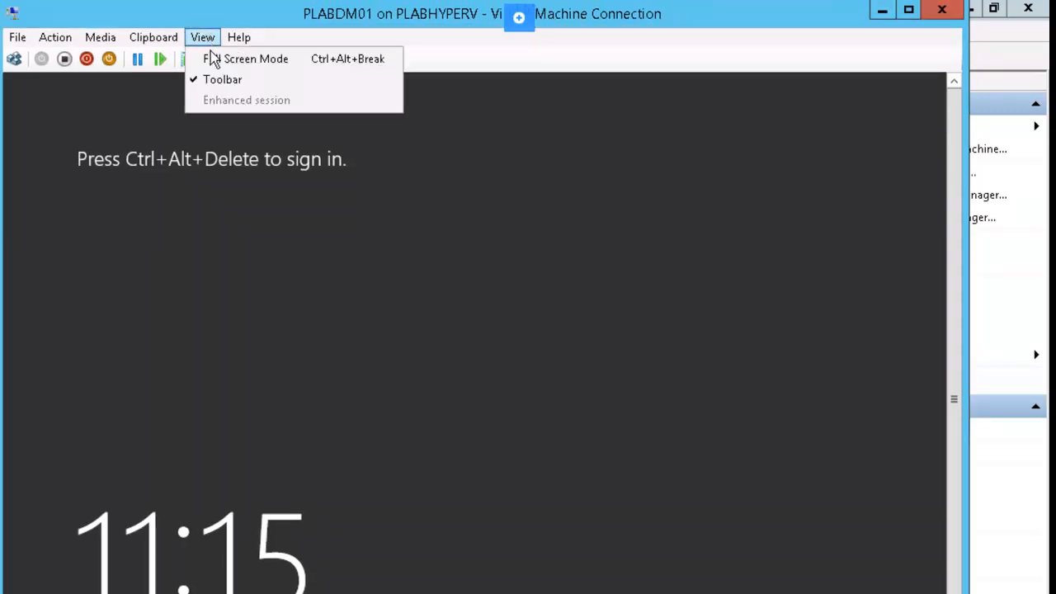
click(211, 58)
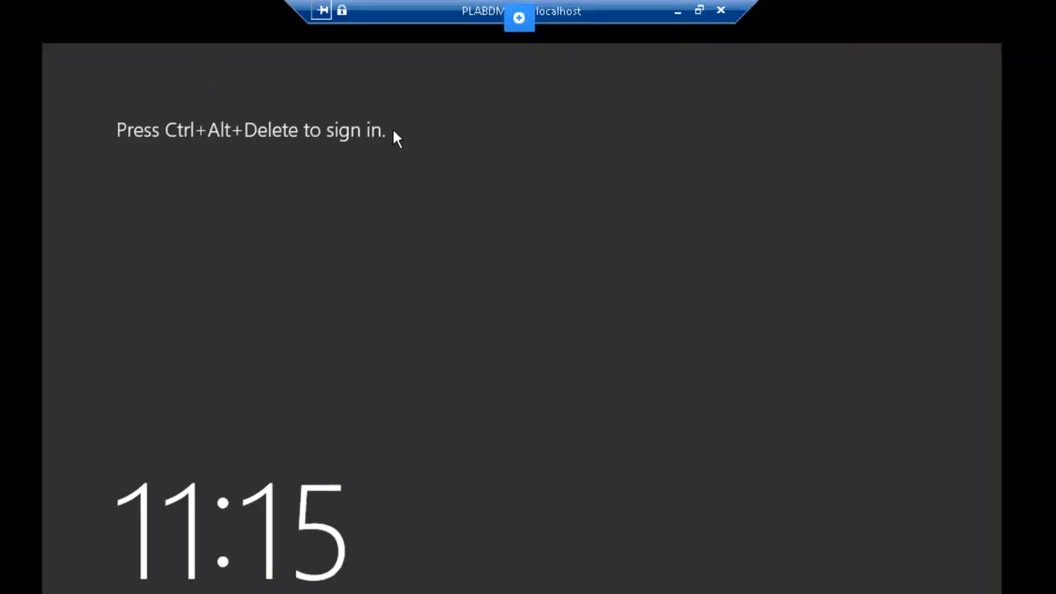
drag(437, 18, 305, 24)
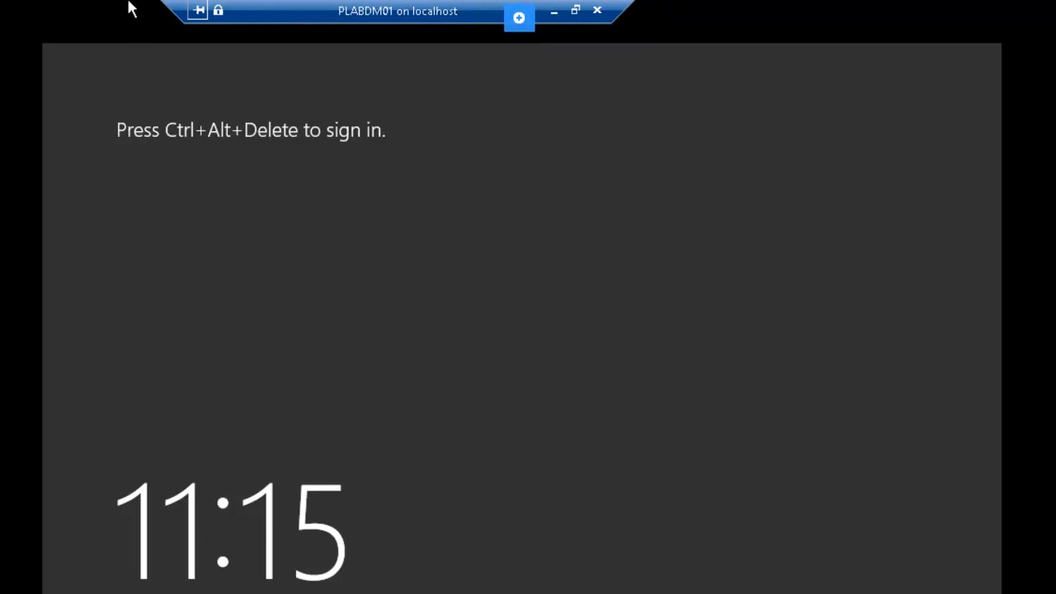
click(576, 11)
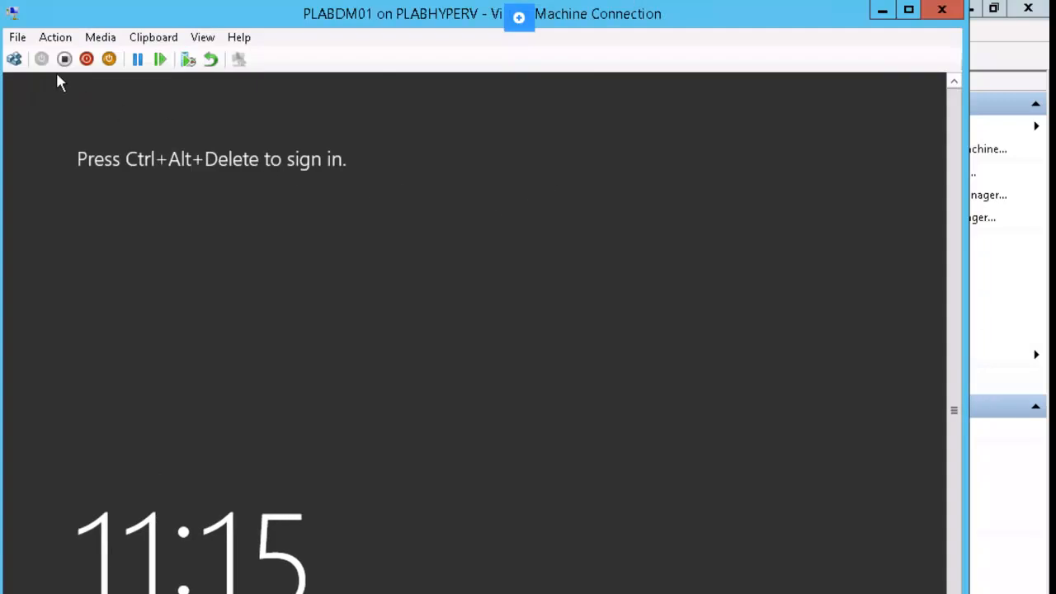
Step: Send Ctrl+Alt+Delete to sign in to PLABDM01, then switch the console to full screen
click(14, 59)
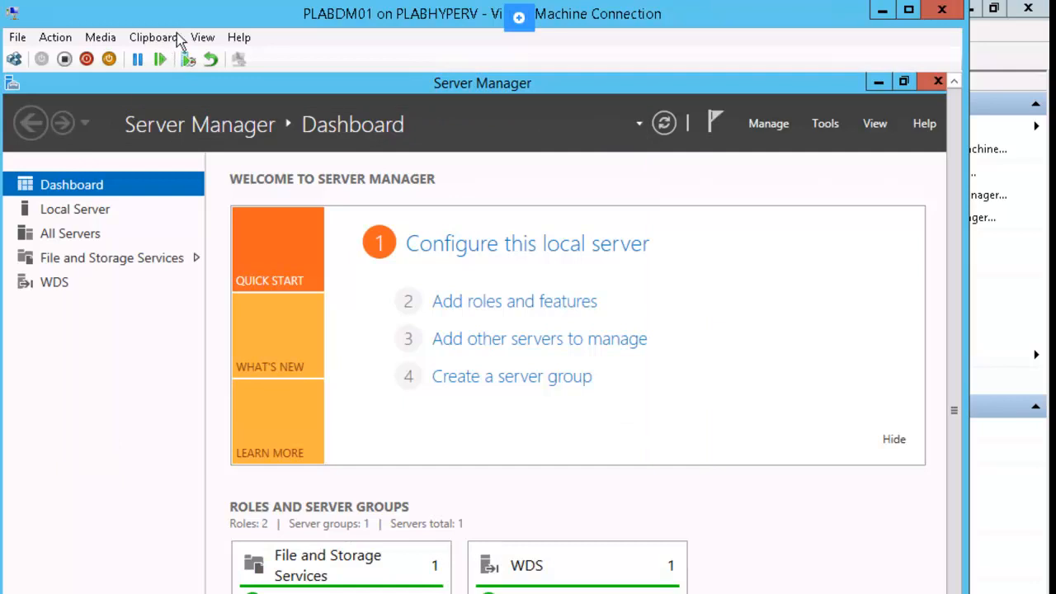
click(203, 37)
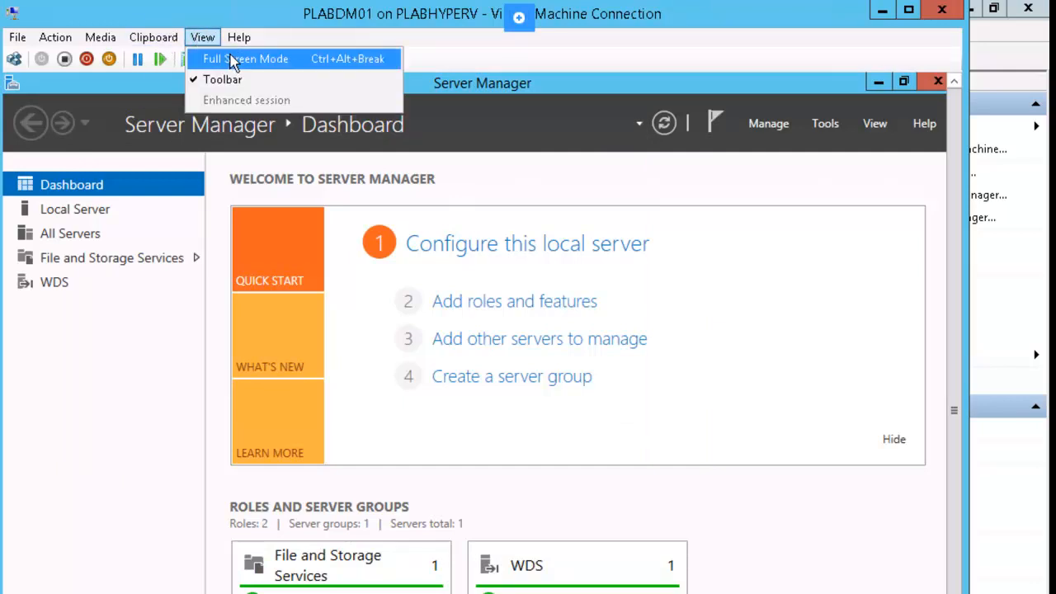
click(231, 59)
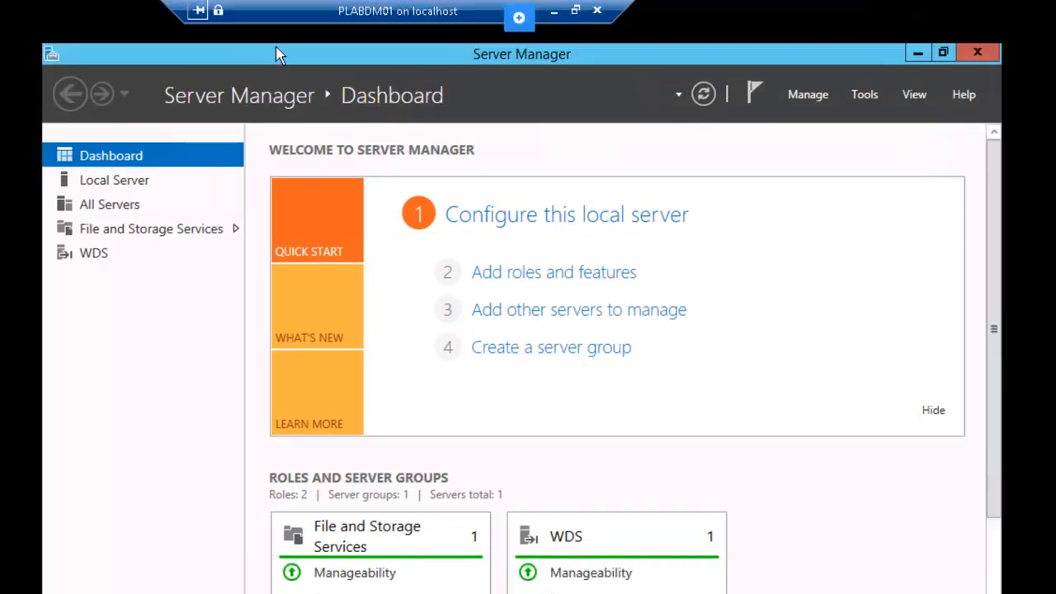
Step: Minimise Server Manager and reach PLABDM01's Control Panel via Screen Resolution, viewing items as small icons
click(917, 52)
right_click(493, 384)
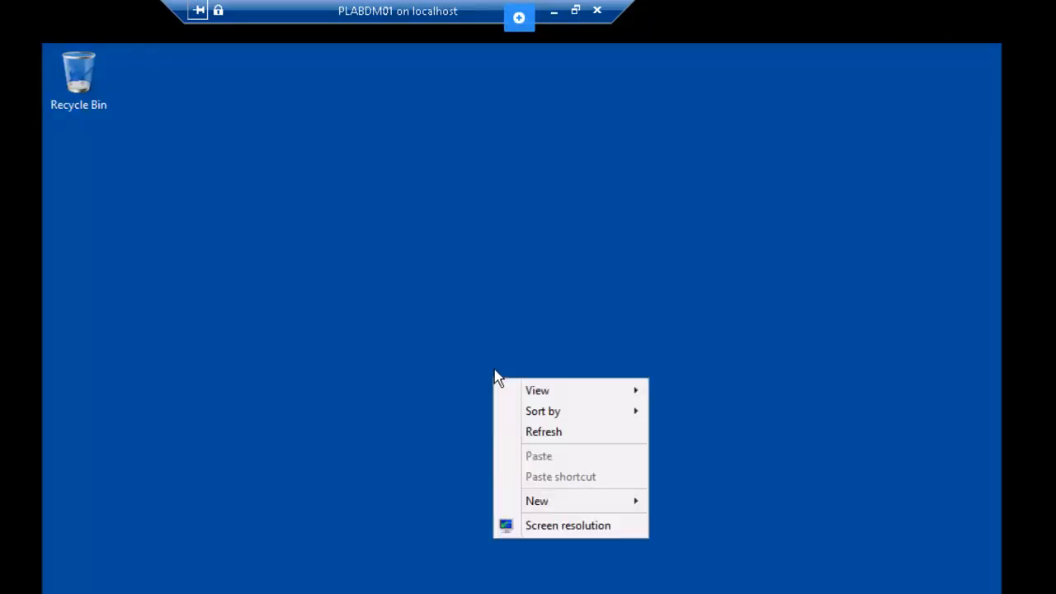
click(582, 528)
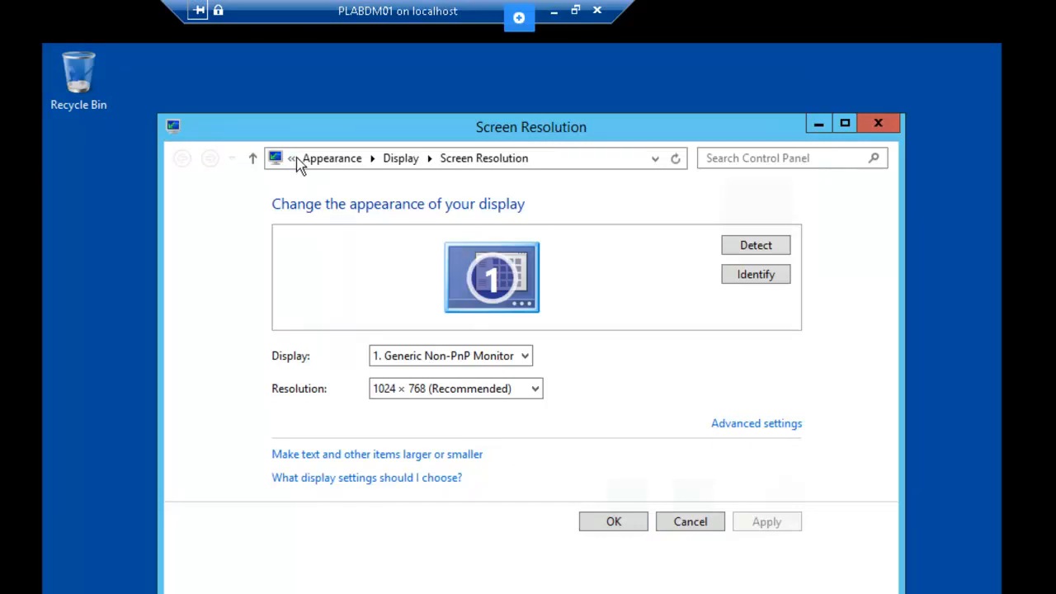
click(293, 158)
click(336, 182)
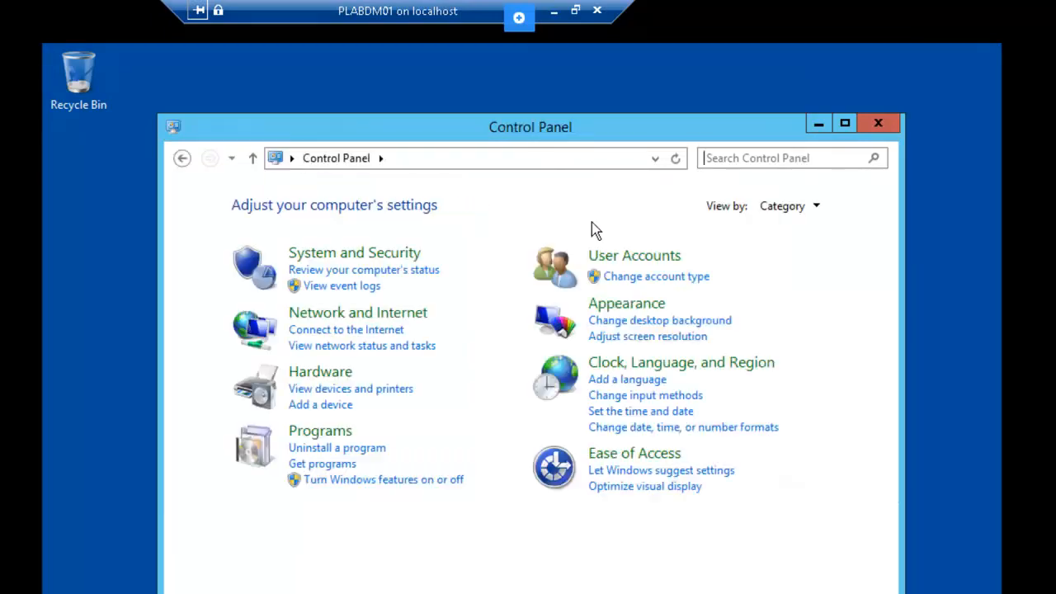
click(818, 208)
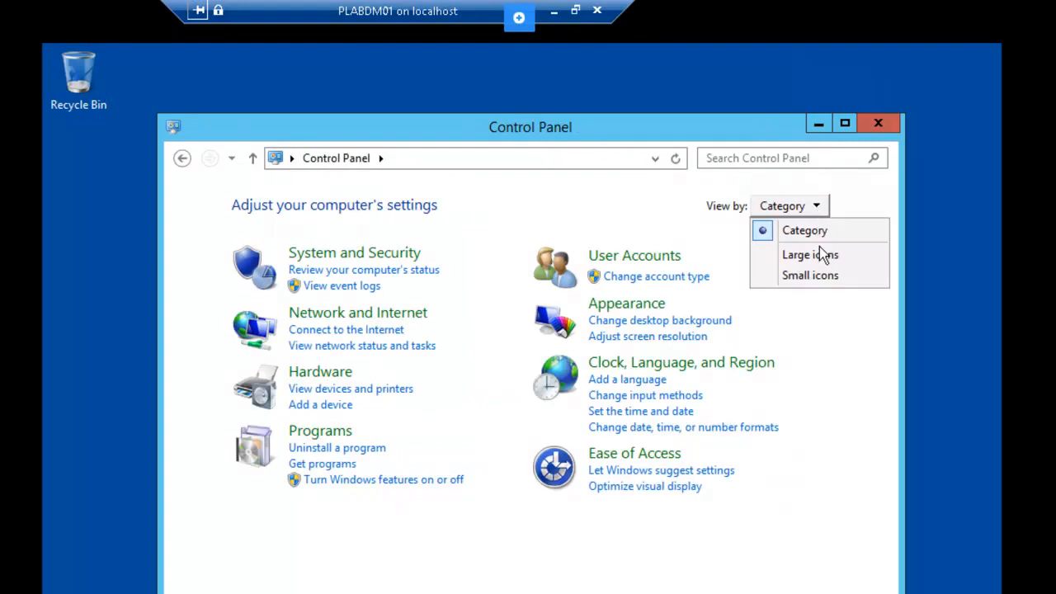
click(823, 278)
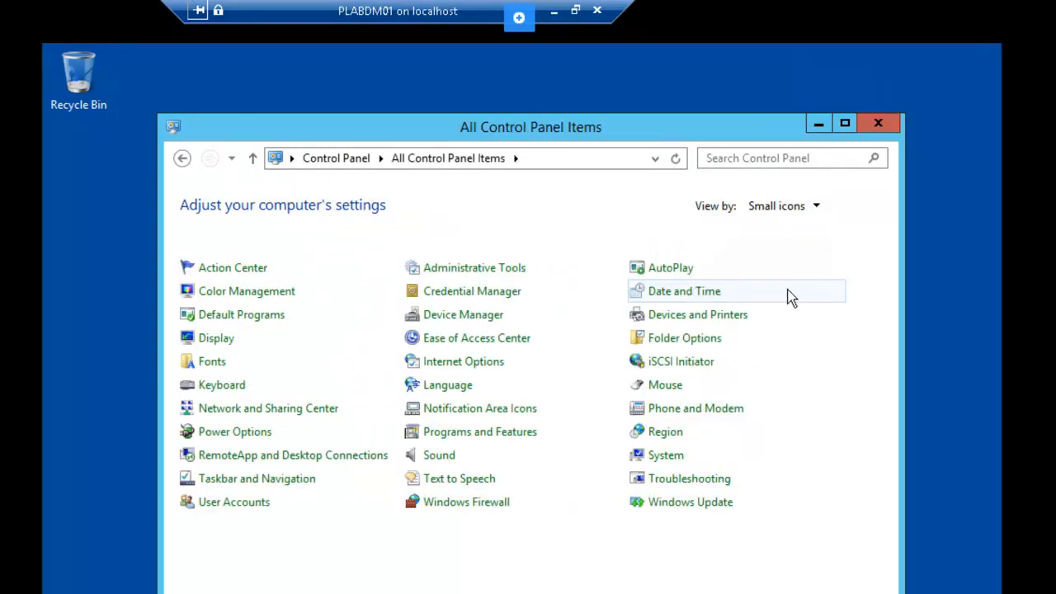
Step: Set the Balanced plan's display turn-off time to Never and save the changes
click(239, 437)
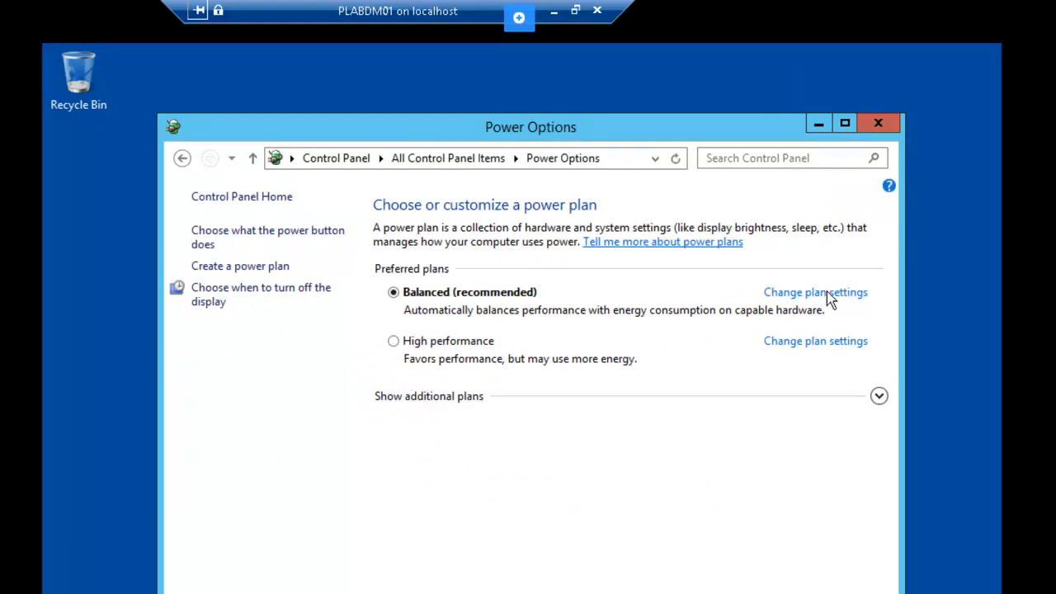
click(825, 292)
click(515, 281)
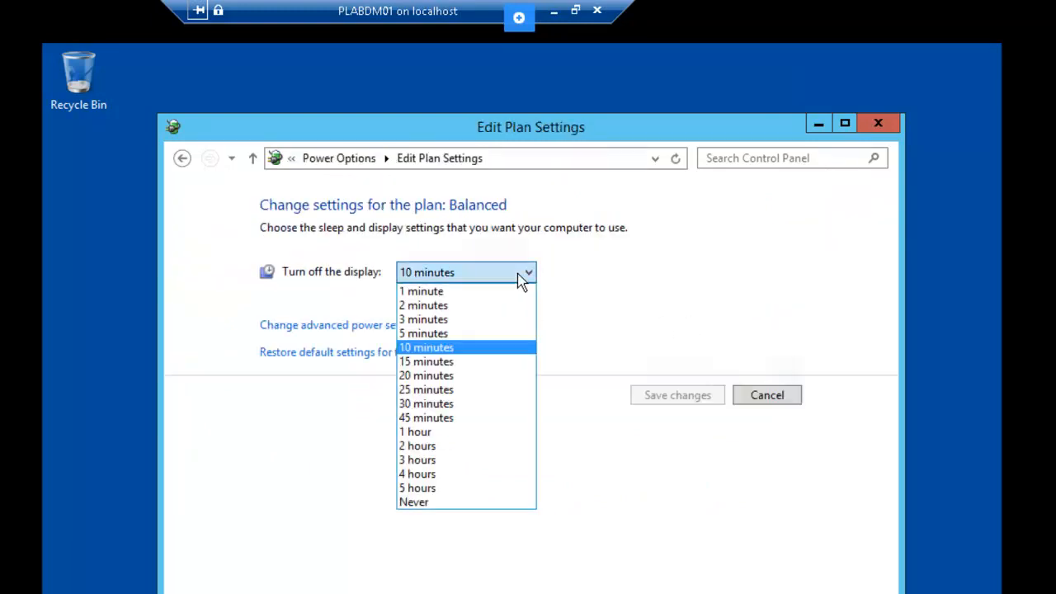
click(440, 500)
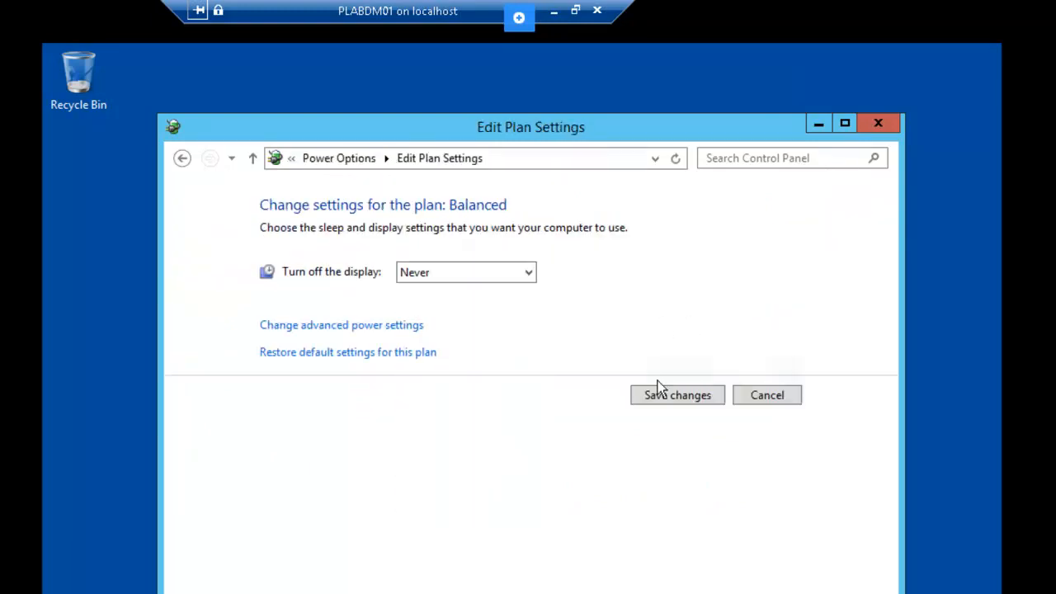
click(672, 401)
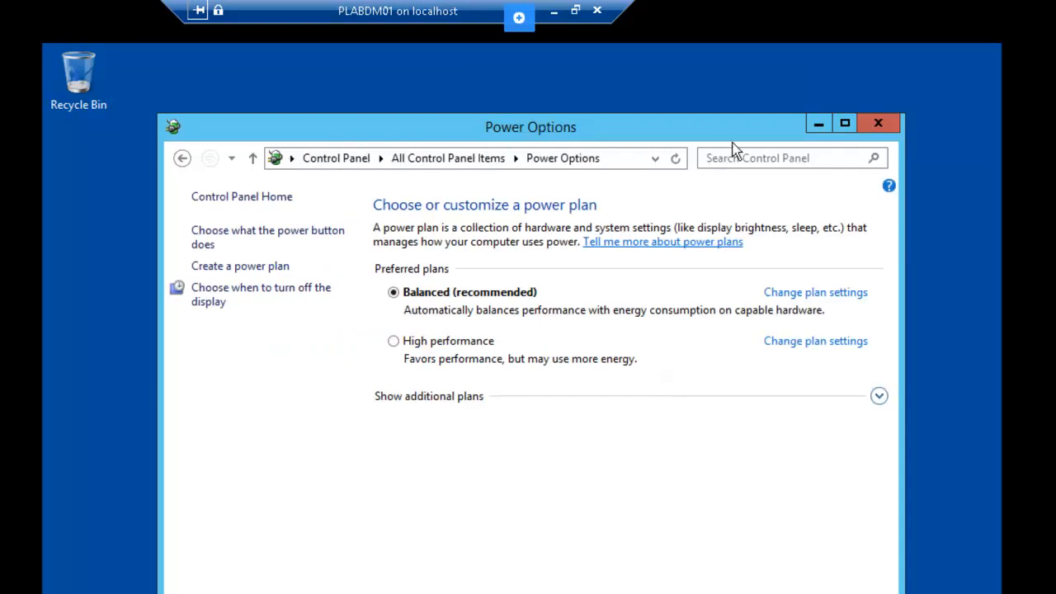
Step: Close Power Options and bring the PLABDM01 connection window back to the front
click(877, 122)
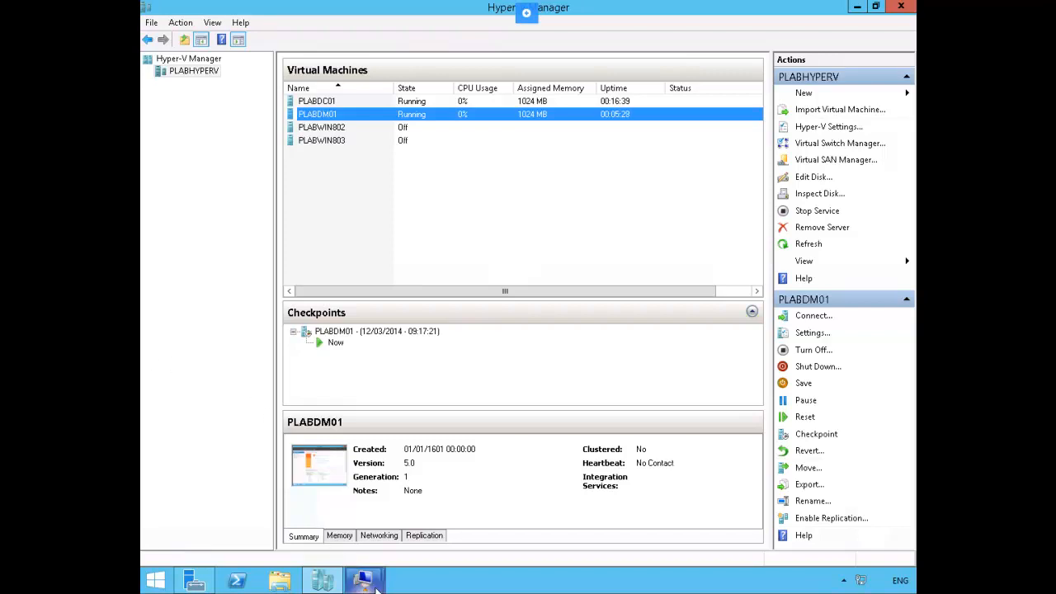
mouse_move(374, 584)
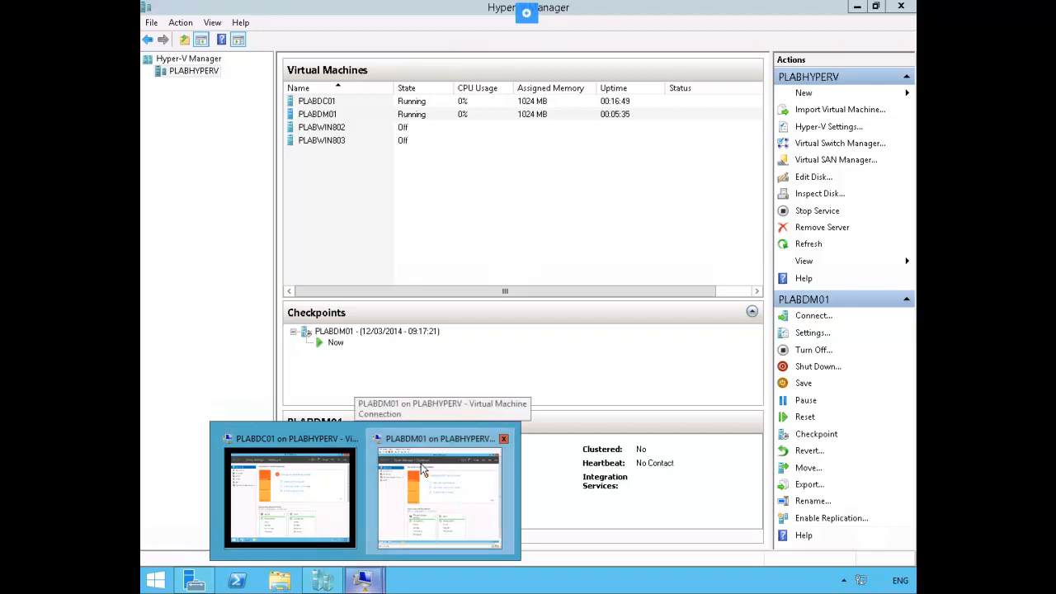
click(423, 468)
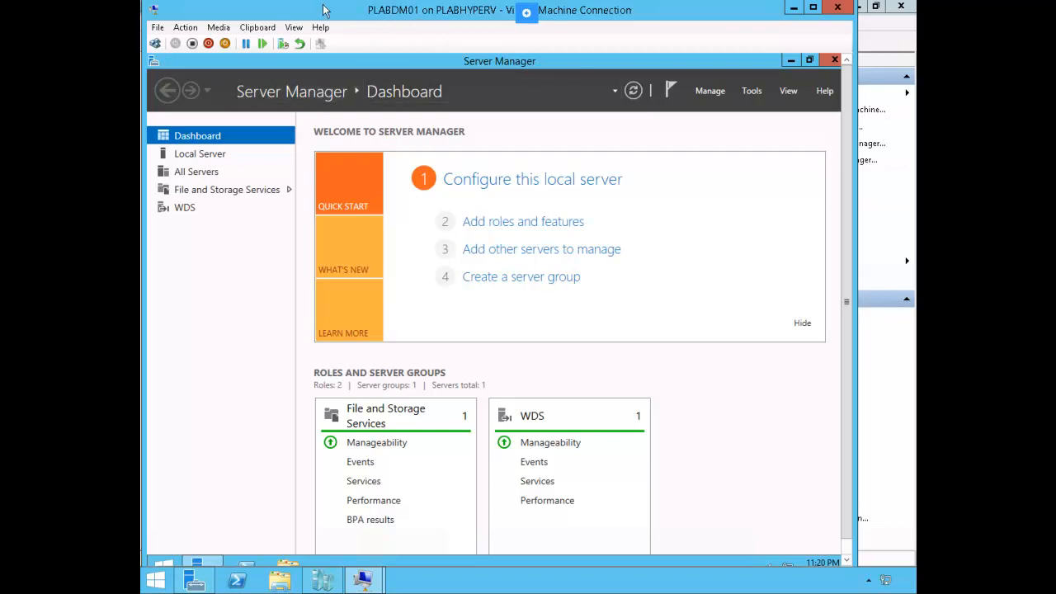
Step: Switch PLABDM01's virtual DVD drive from the Bginfo.iso image to host physical drive F:
click(159, 29)
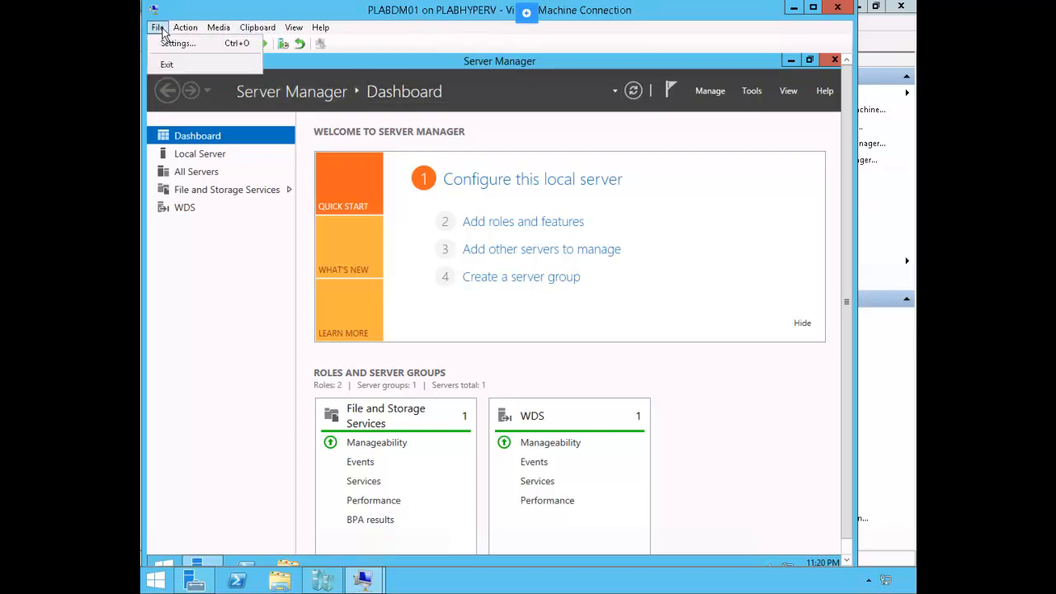
click(204, 45)
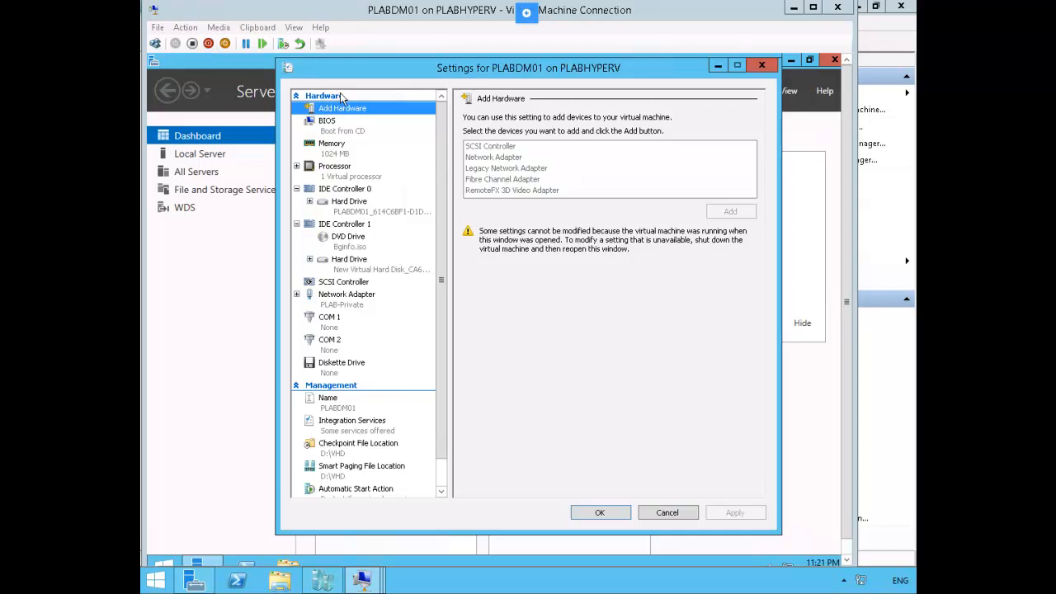
click(351, 241)
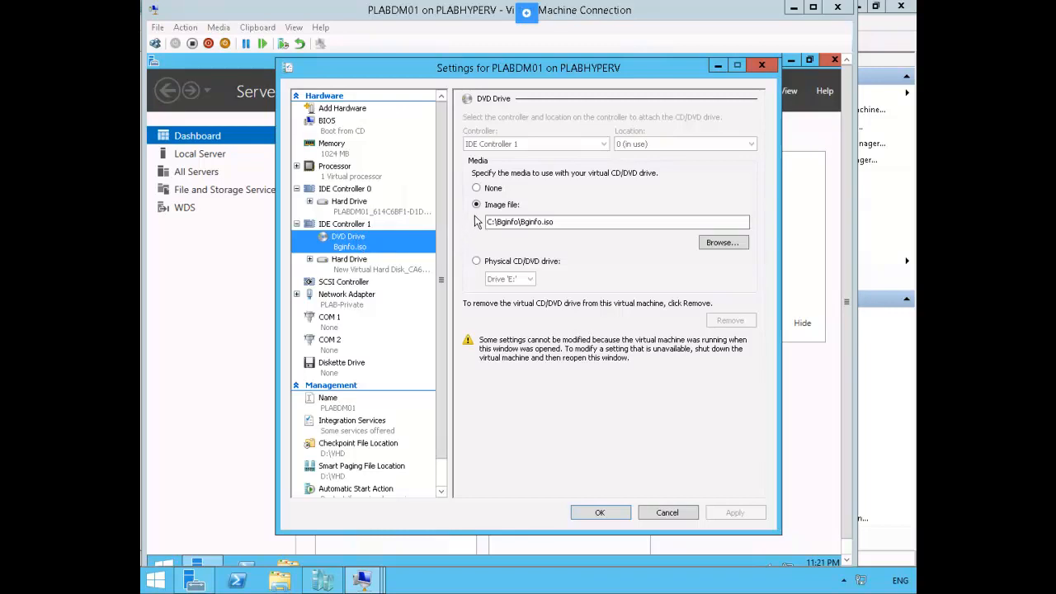
click(477, 262)
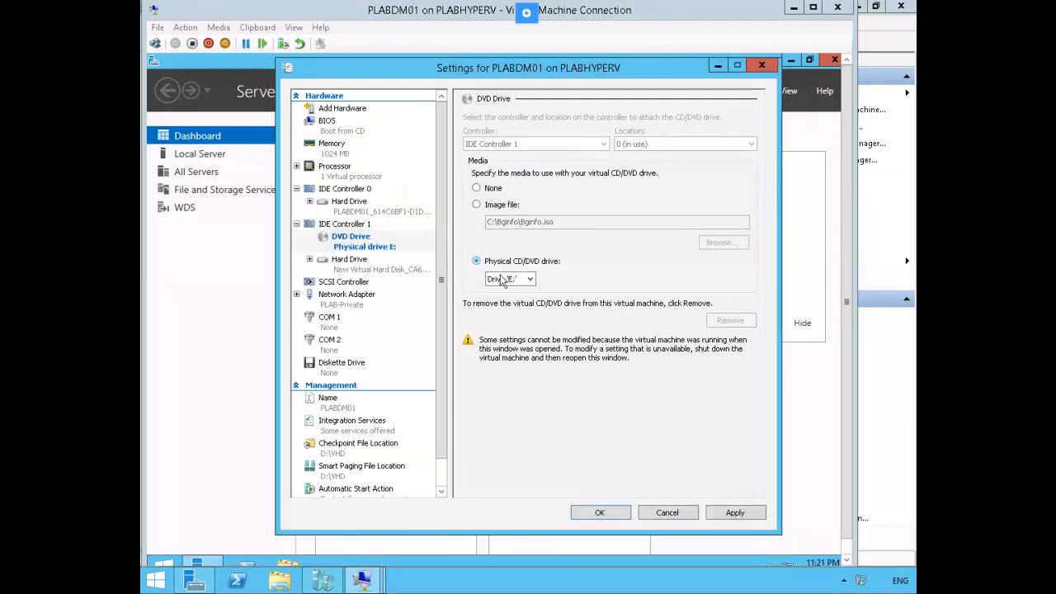
click(531, 280)
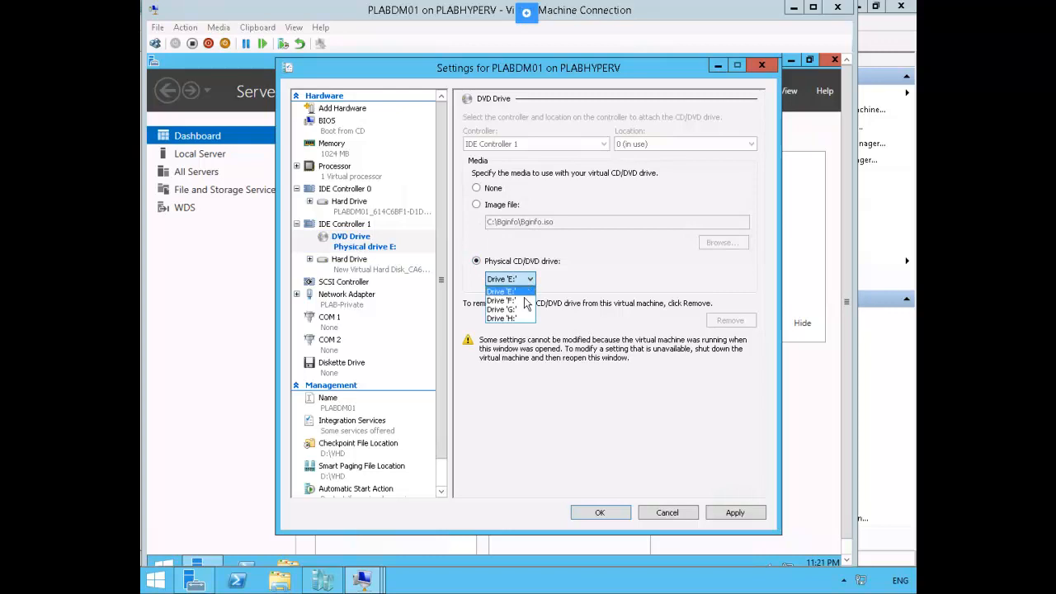
click(525, 300)
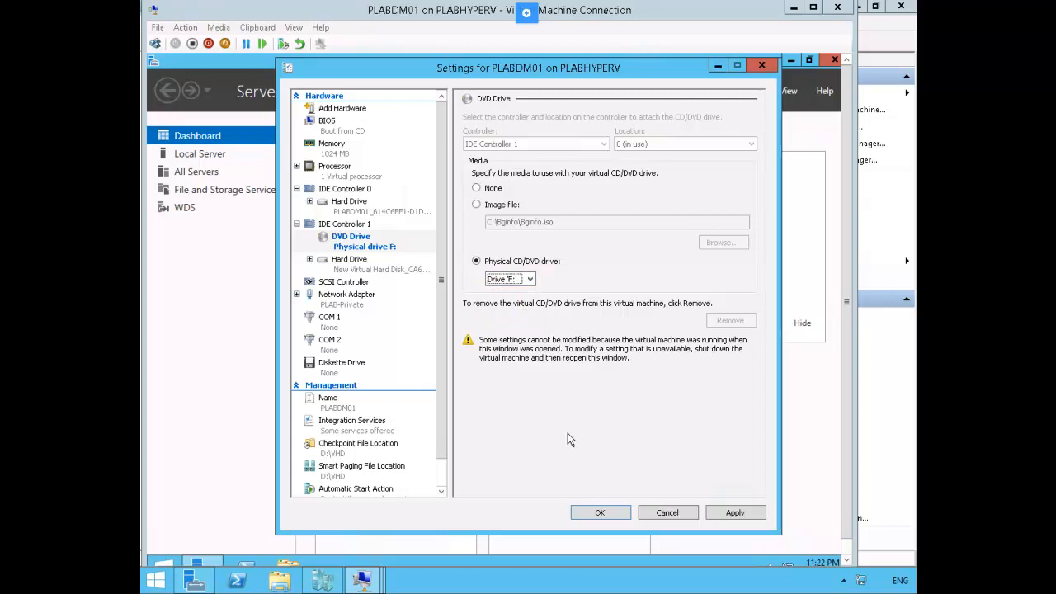
click(601, 513)
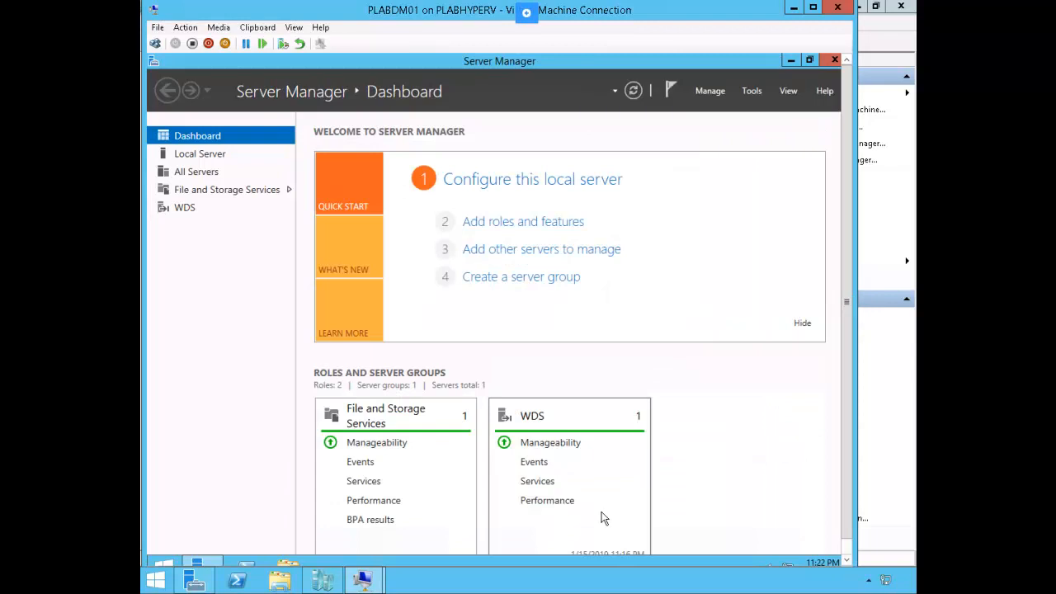
Step: Make the VM window full screen and open Windows Deployment Services with PLABDM01.PRACTICELABS.COM expanded
click(293, 27)
click(307, 38)
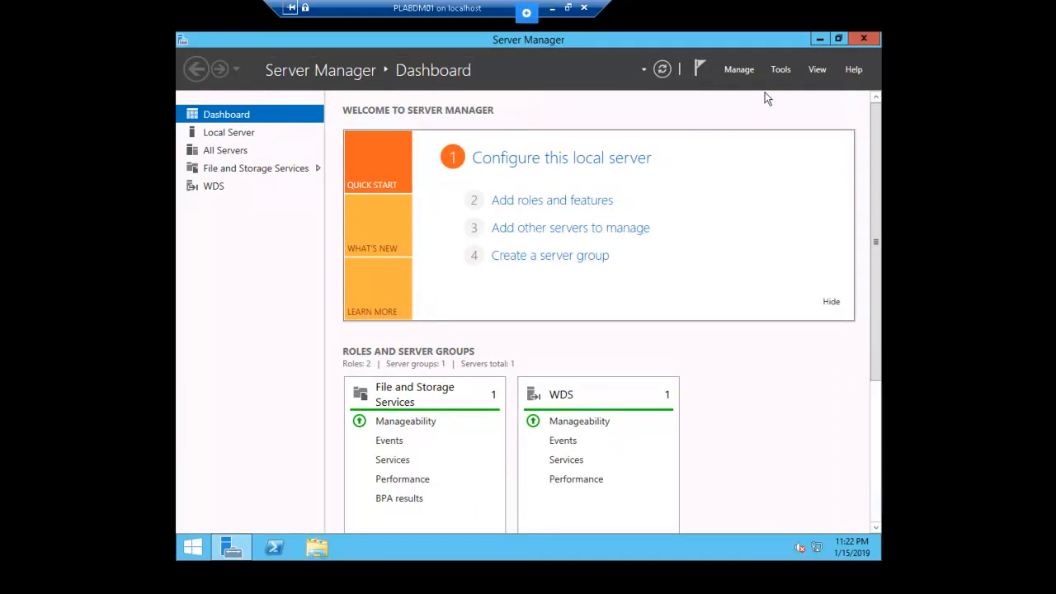
click(781, 71)
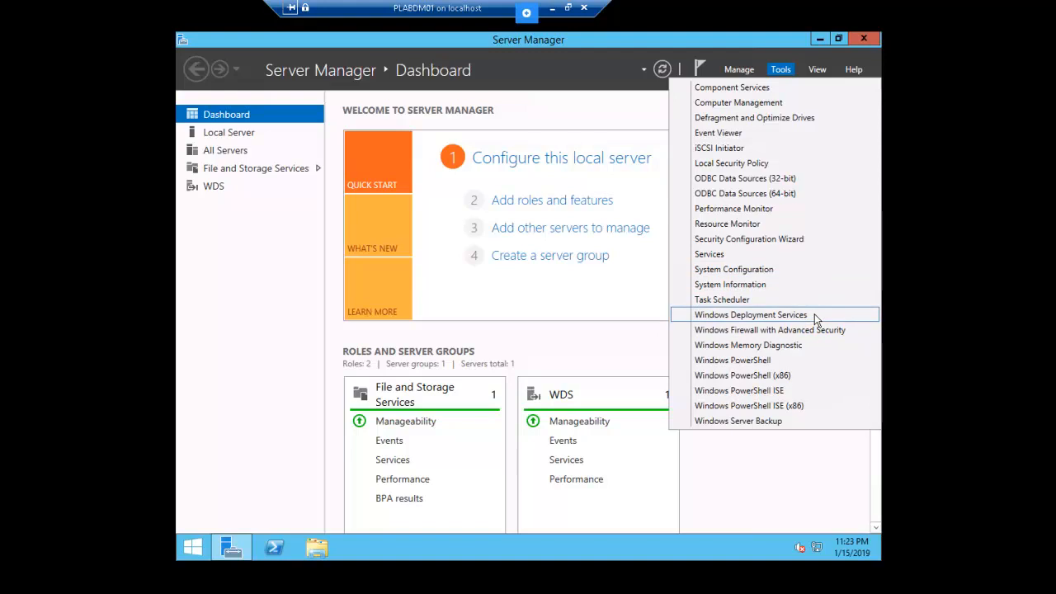
click(814, 315)
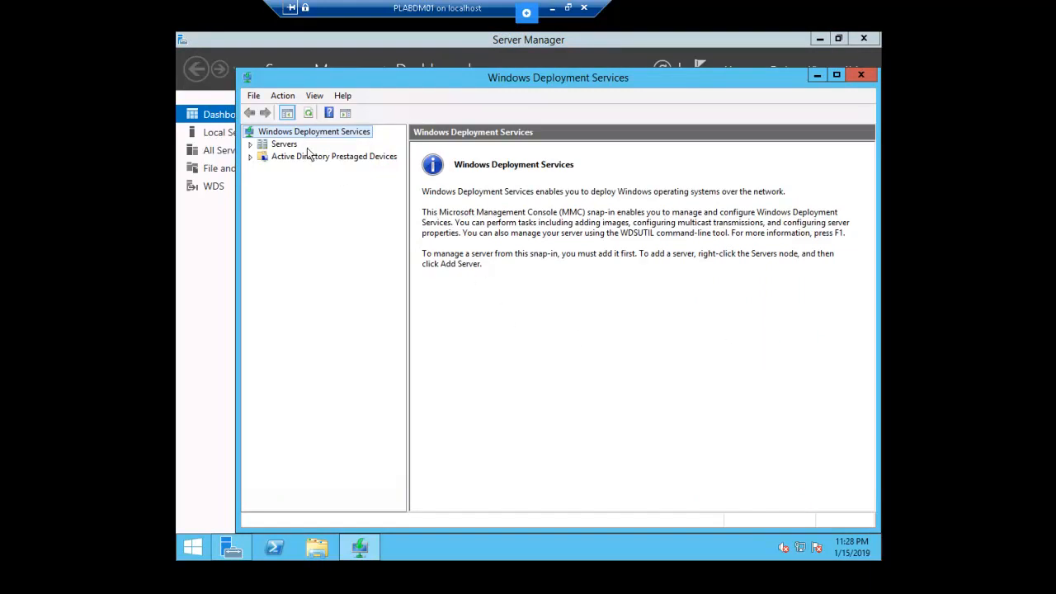
click(249, 143)
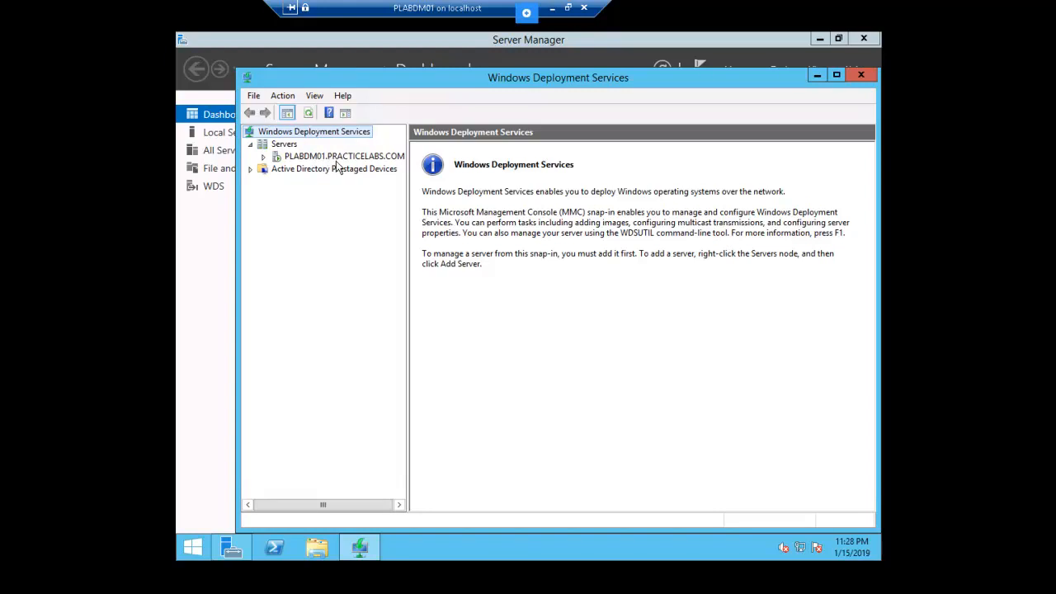
click(263, 157)
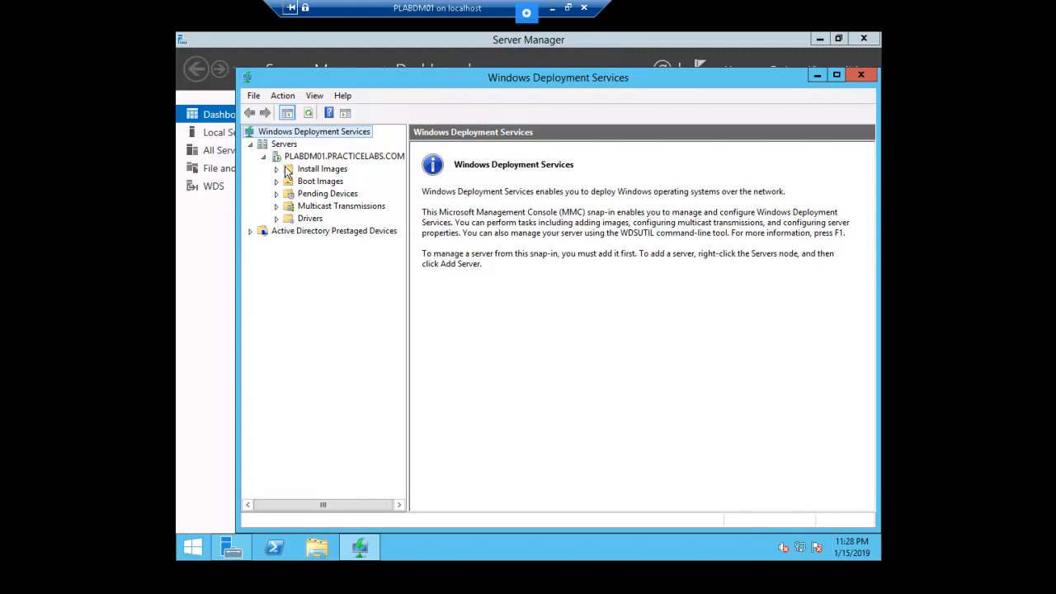
Step: Start adding an install image into a new image group named Win91-DVDImage
right_click(339, 175)
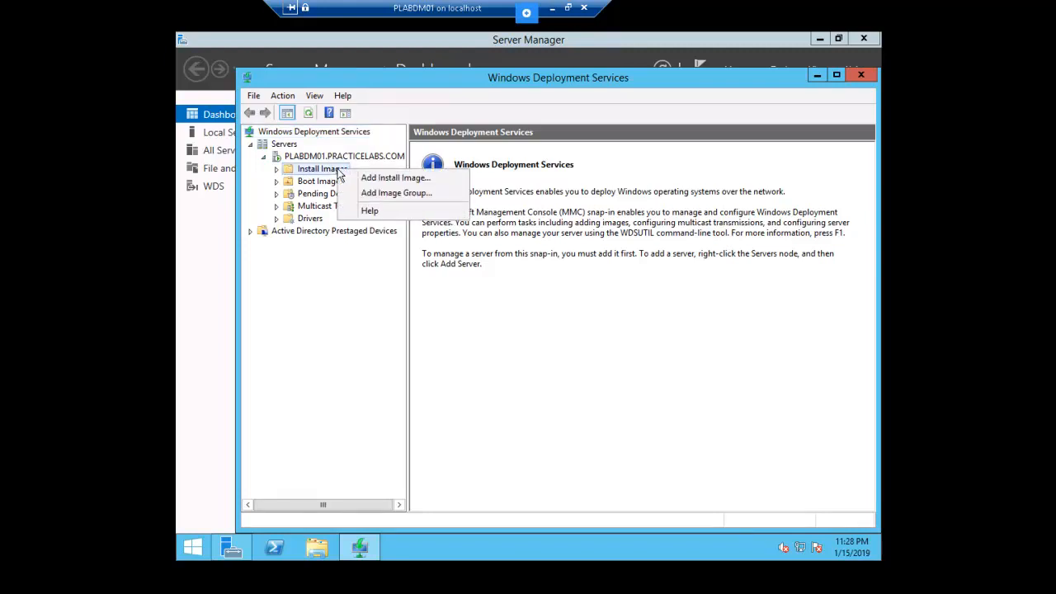
click(437, 182)
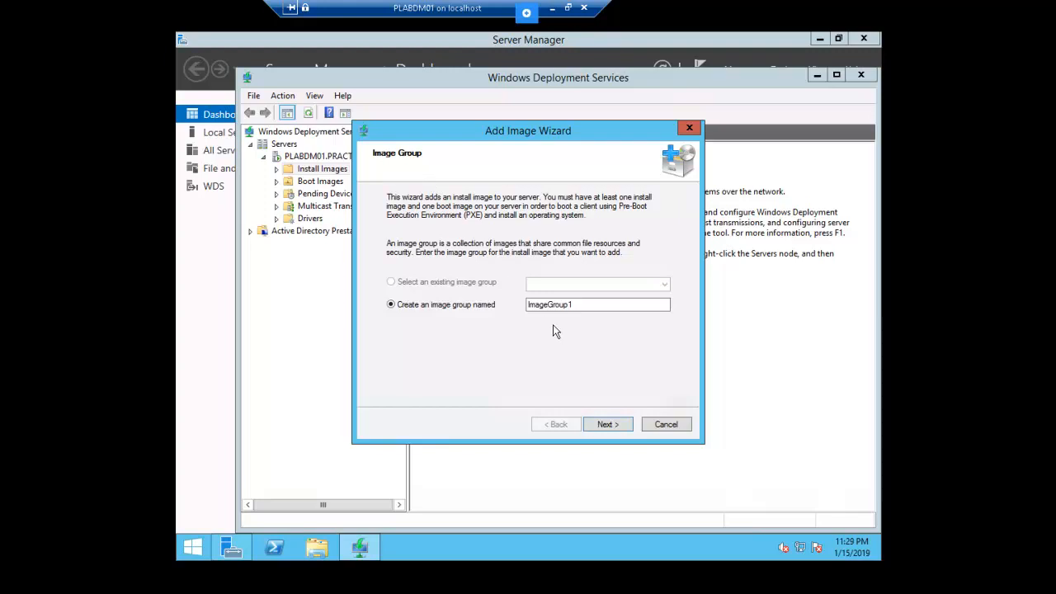
drag(587, 304, 479, 319)
text(Win91-DVDImage)
click(607, 424)
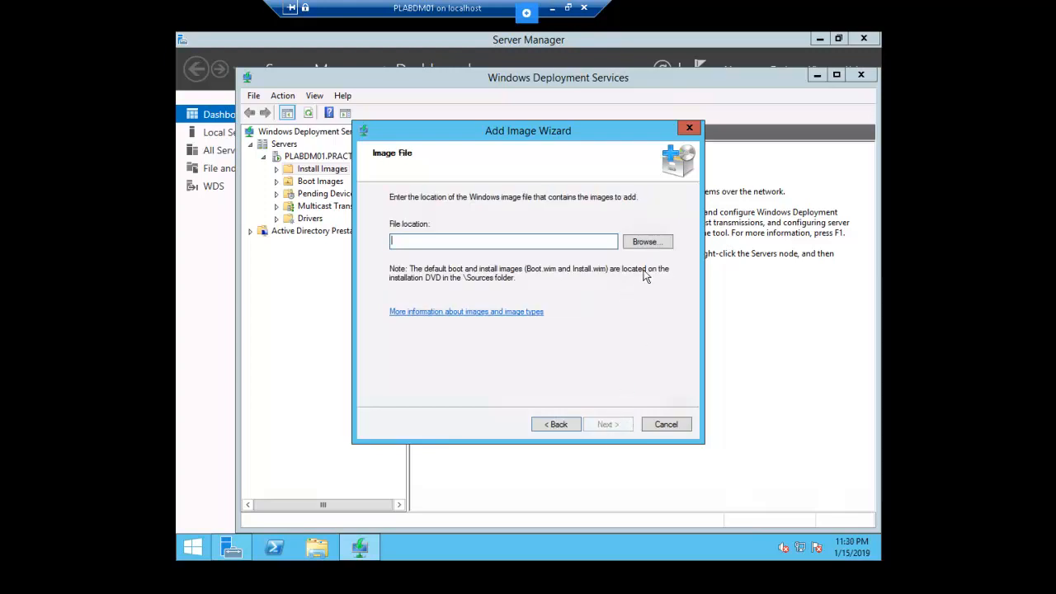
Step: Select D:\sources\install.wim as the image file
click(651, 241)
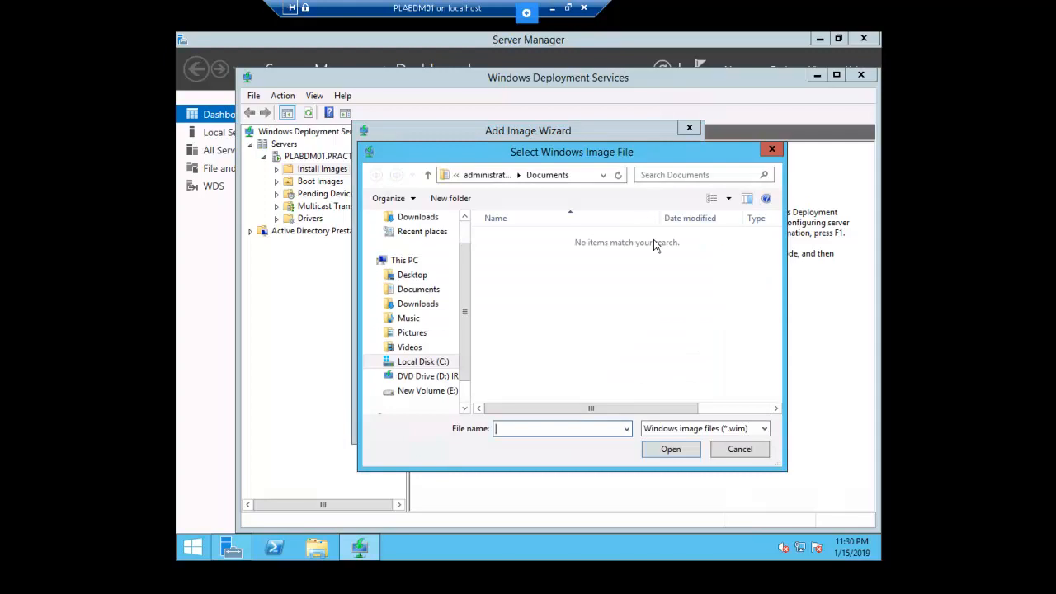
click(421, 378)
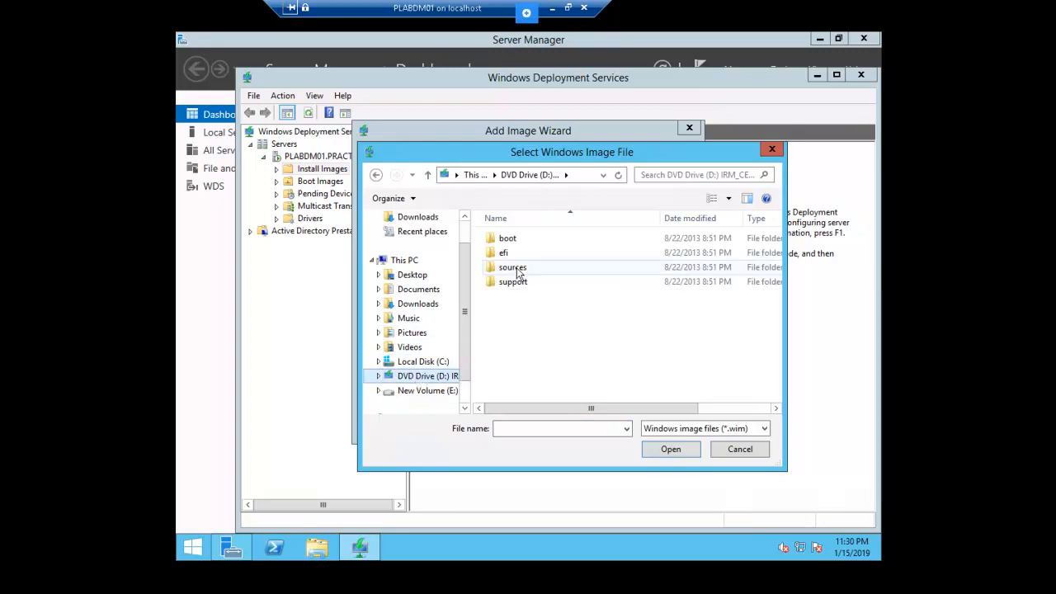
click(515, 270)
double_click(519, 272)
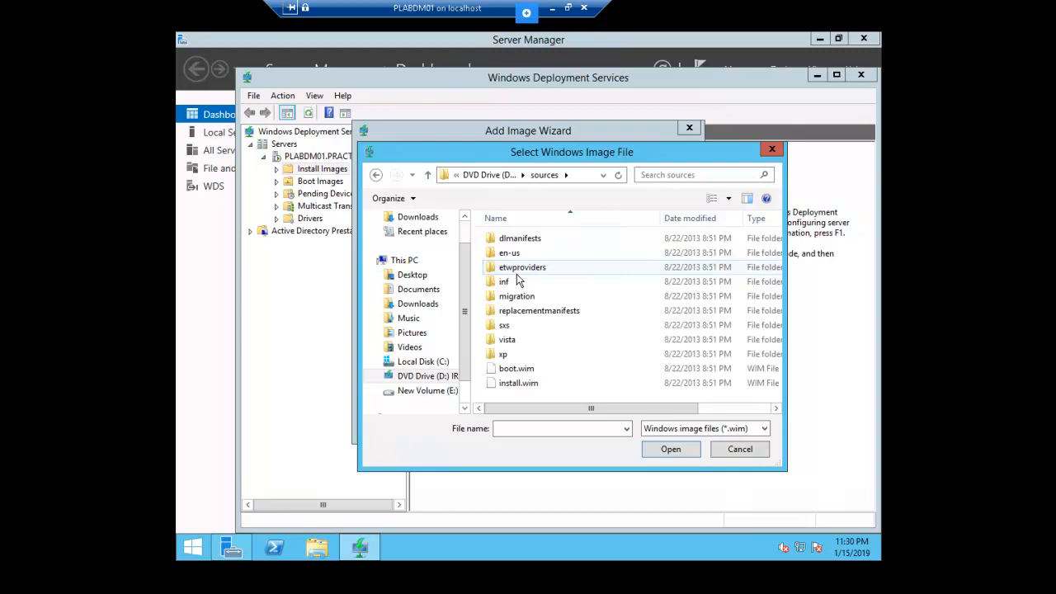
click(528, 389)
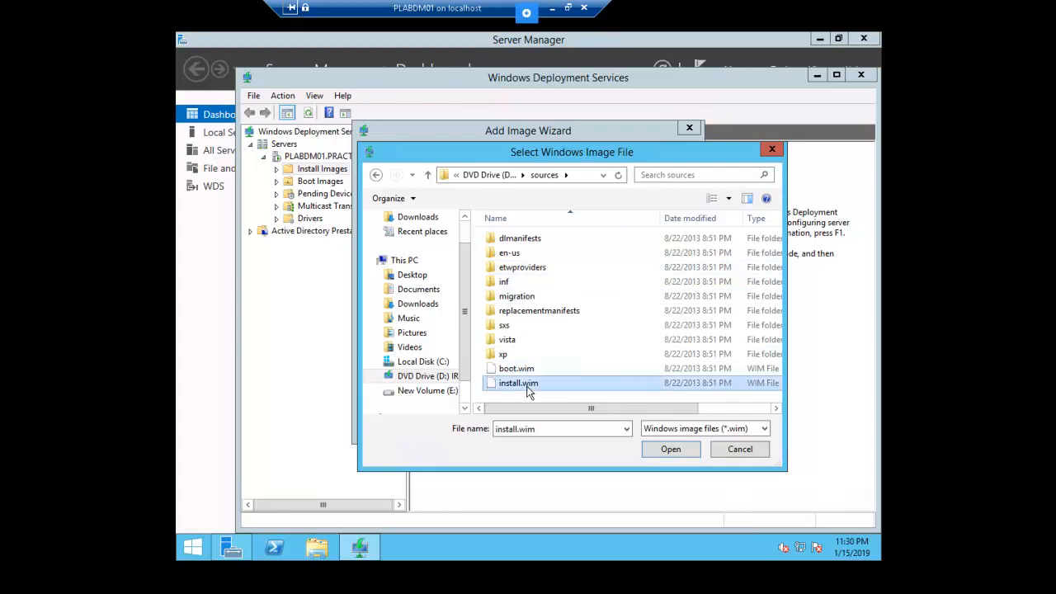
double_click(528, 392)
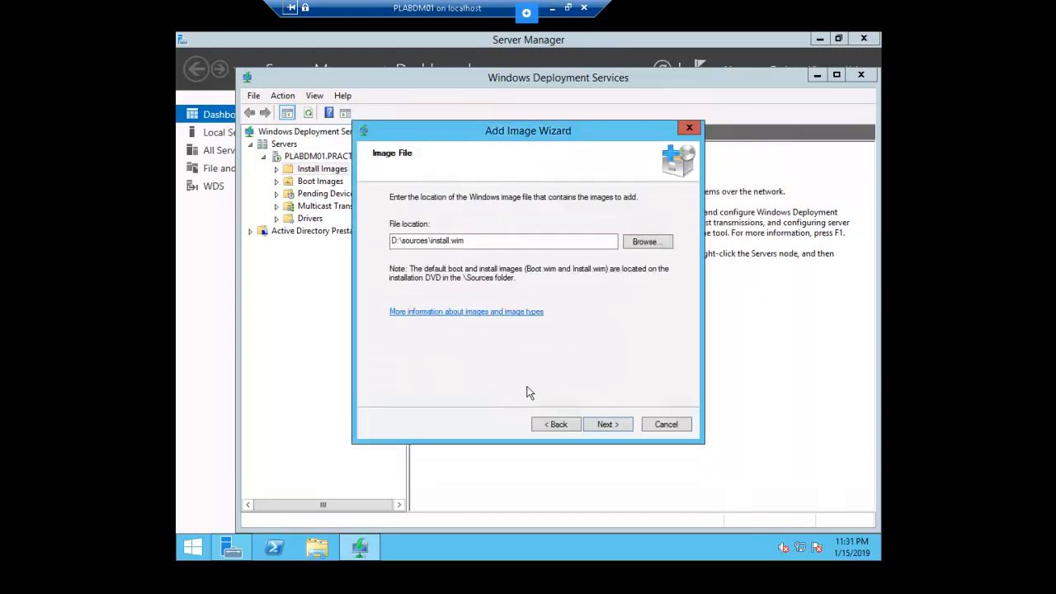
Step: Add the Windows 8.1 Enterprise Evaluation x64 image and finish the wizard
click(615, 428)
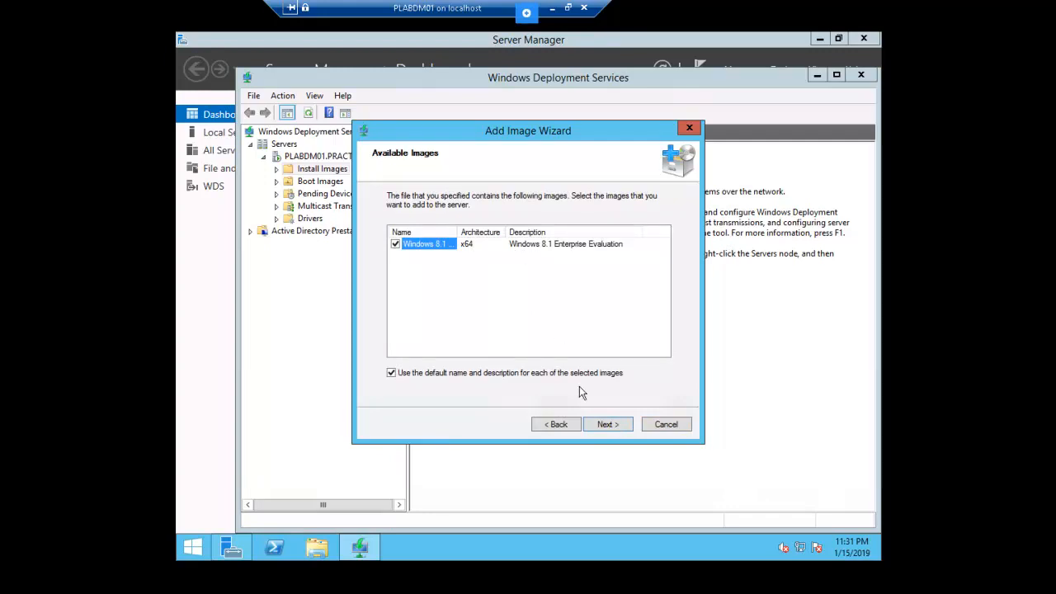
click(614, 427)
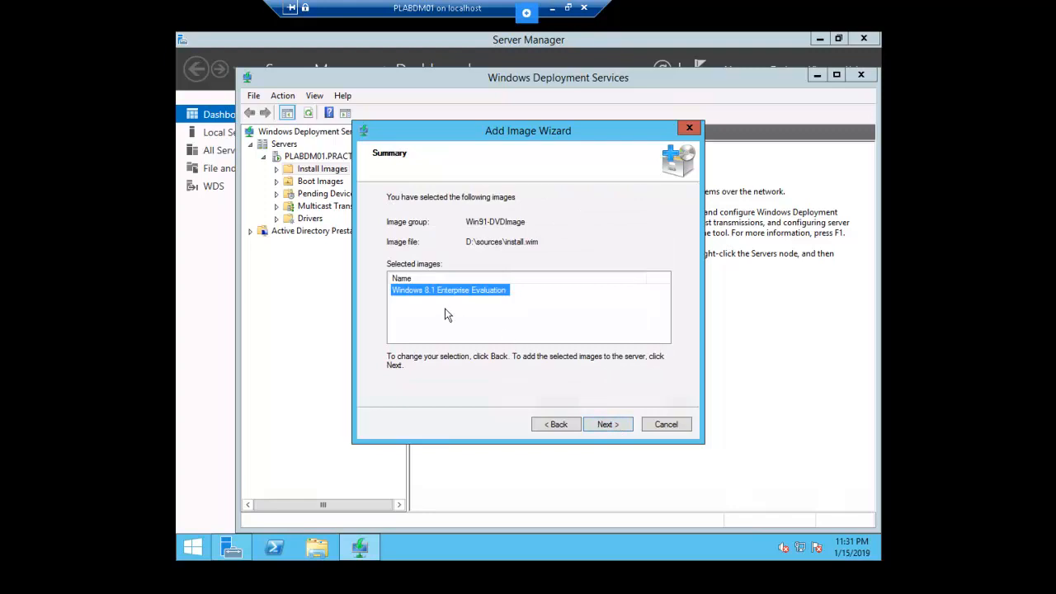
click(605, 425)
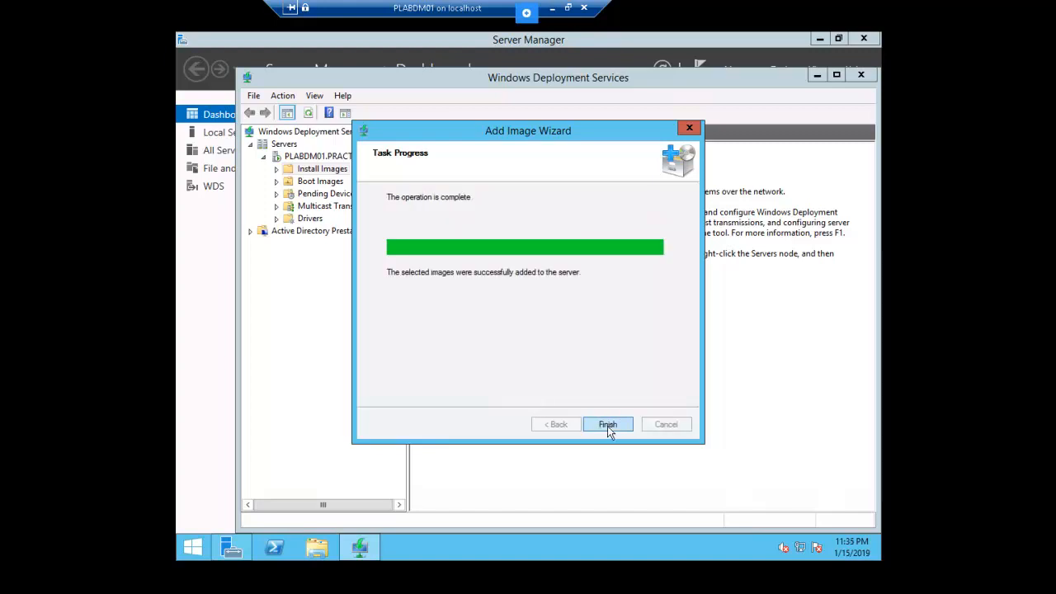
click(607, 426)
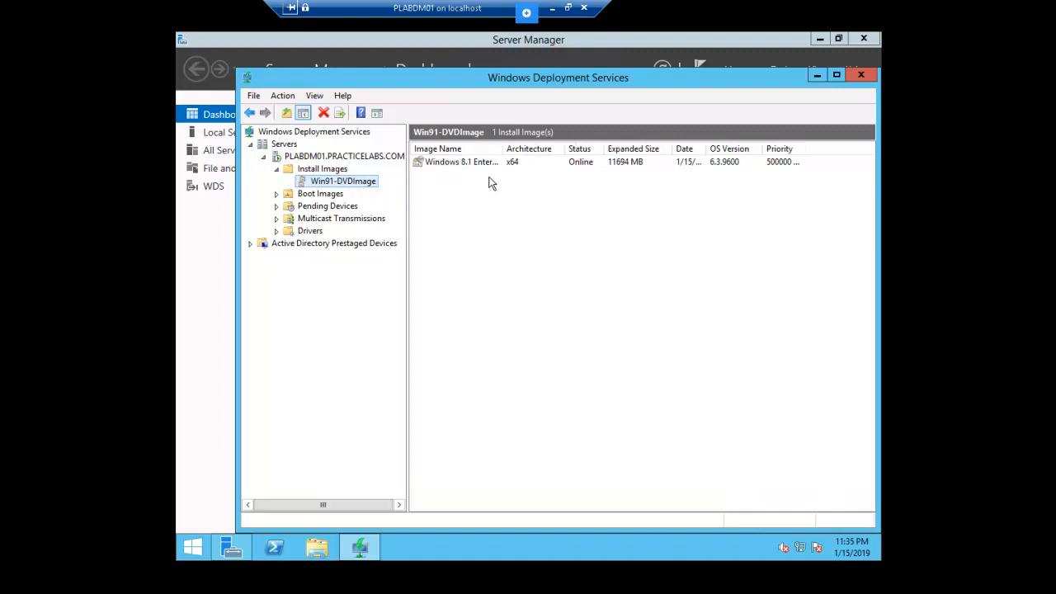
Step: In PLABDM01 server properties, set the PXE response policy to answer all client computers
click(346, 158)
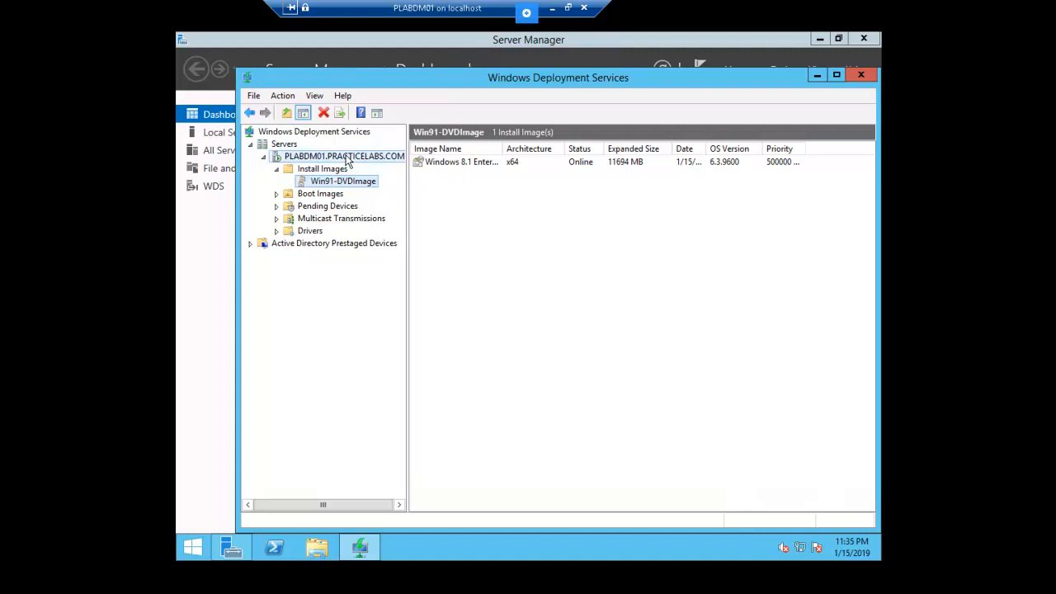
right_click(347, 159)
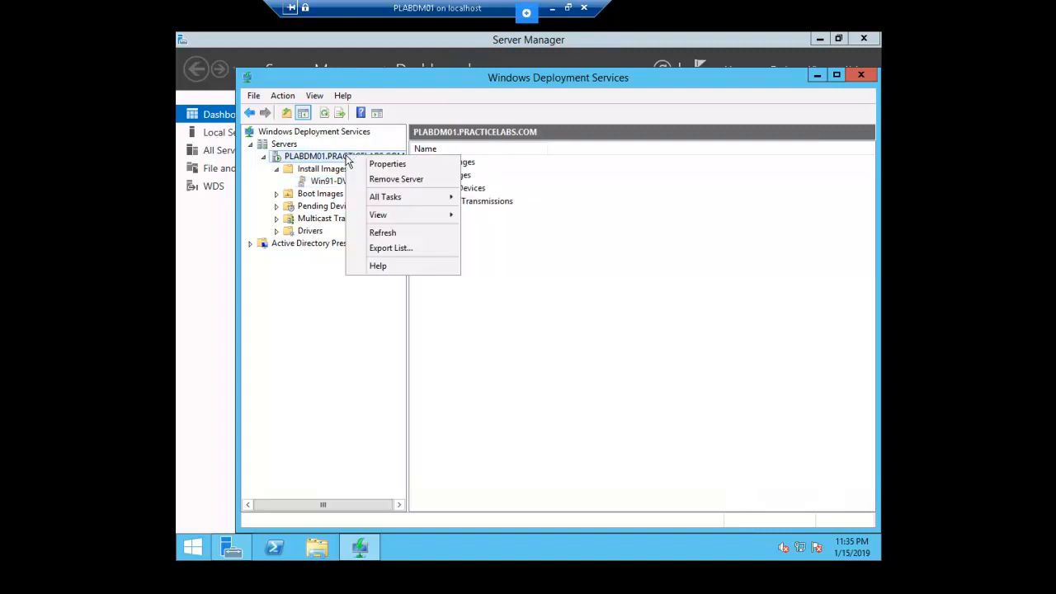
click(413, 166)
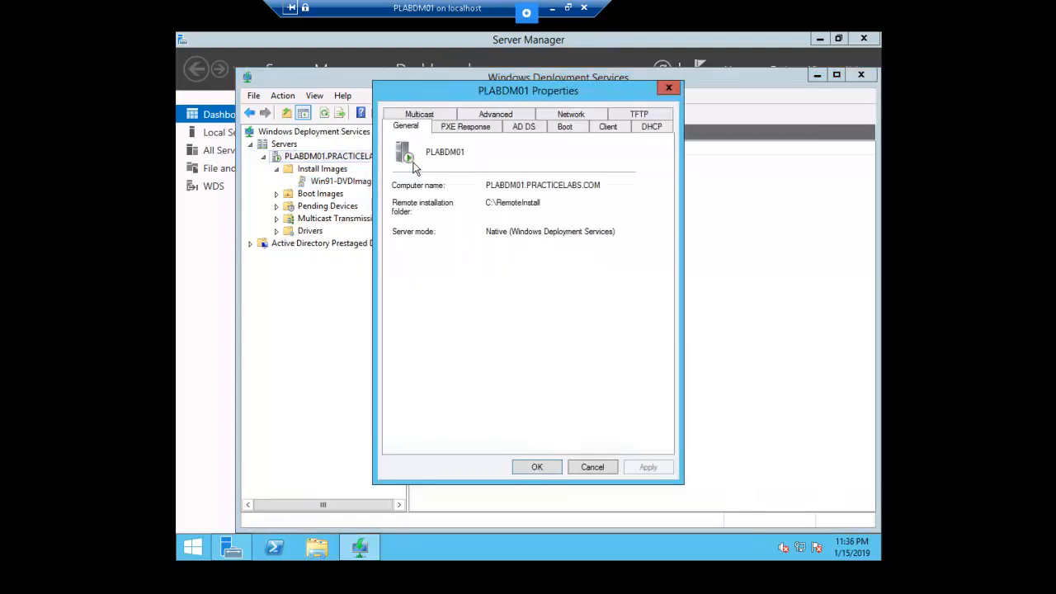
click(488, 133)
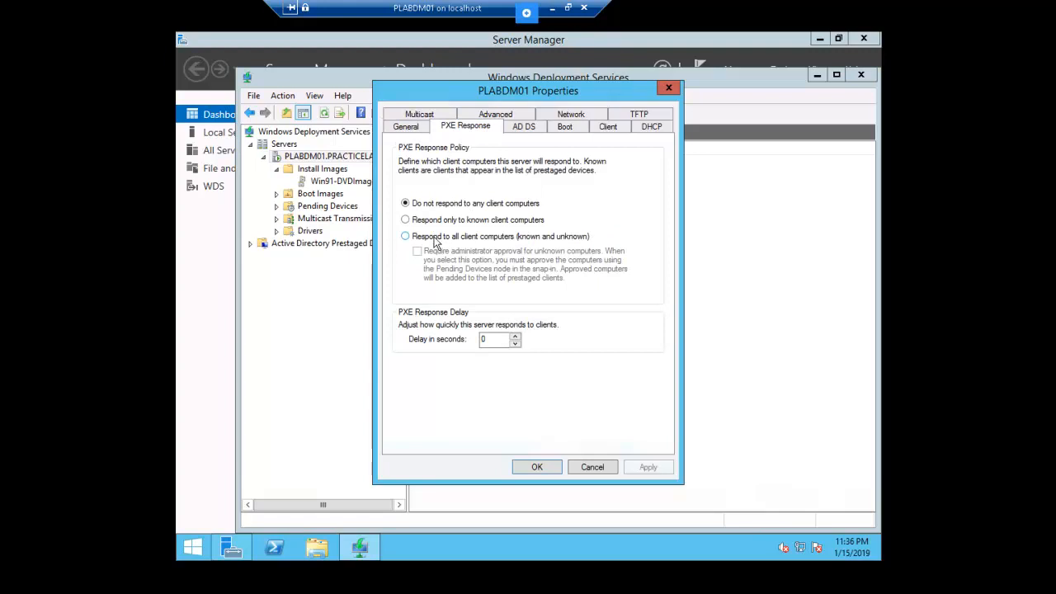
click(438, 238)
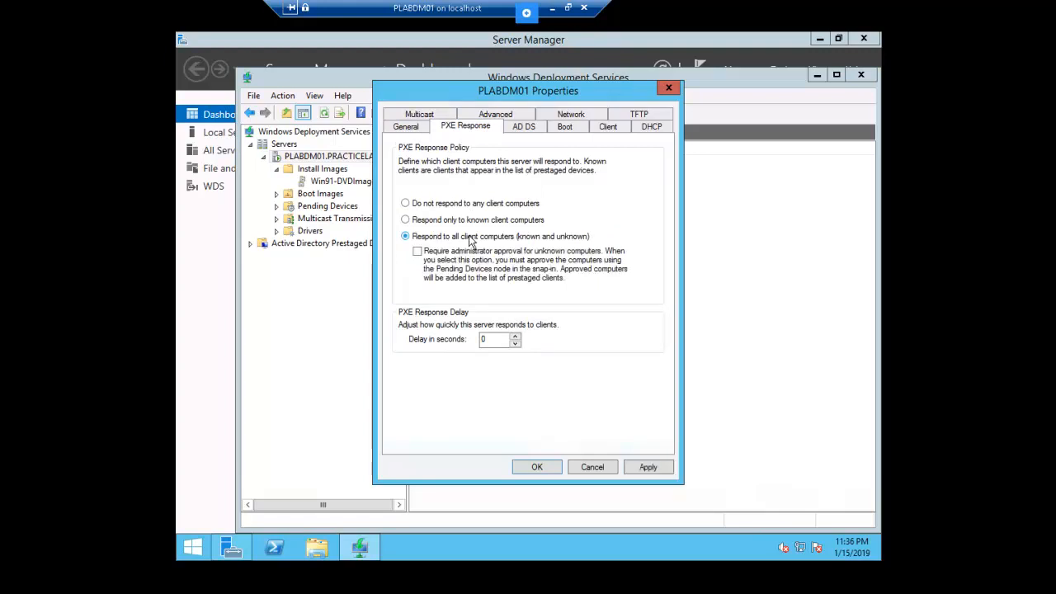
Step: Set the client naming policy format to %61Username%# and close the properties
click(525, 128)
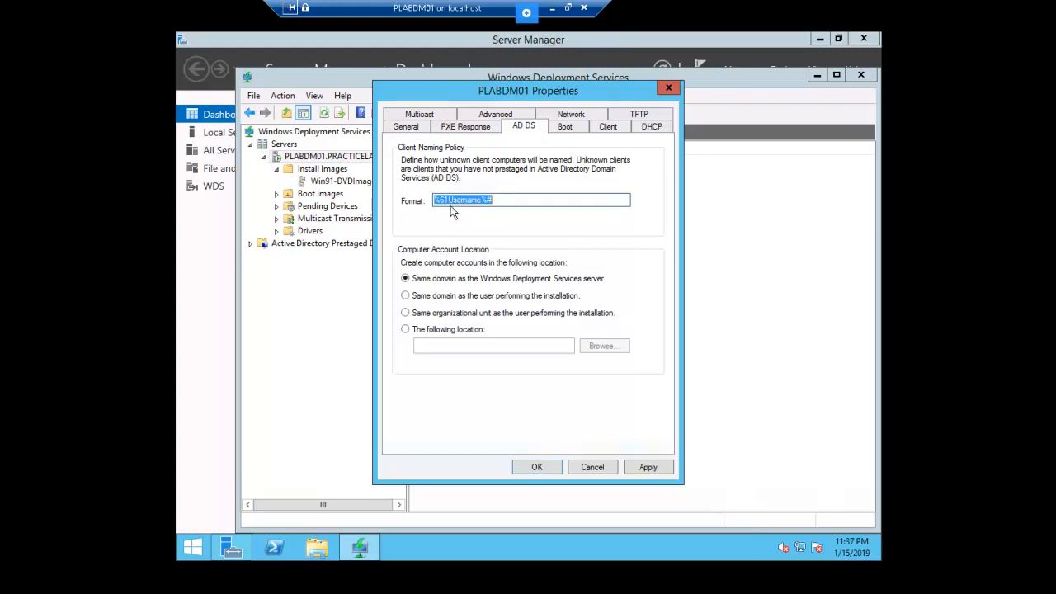
double_click(458, 200)
click(452, 200)
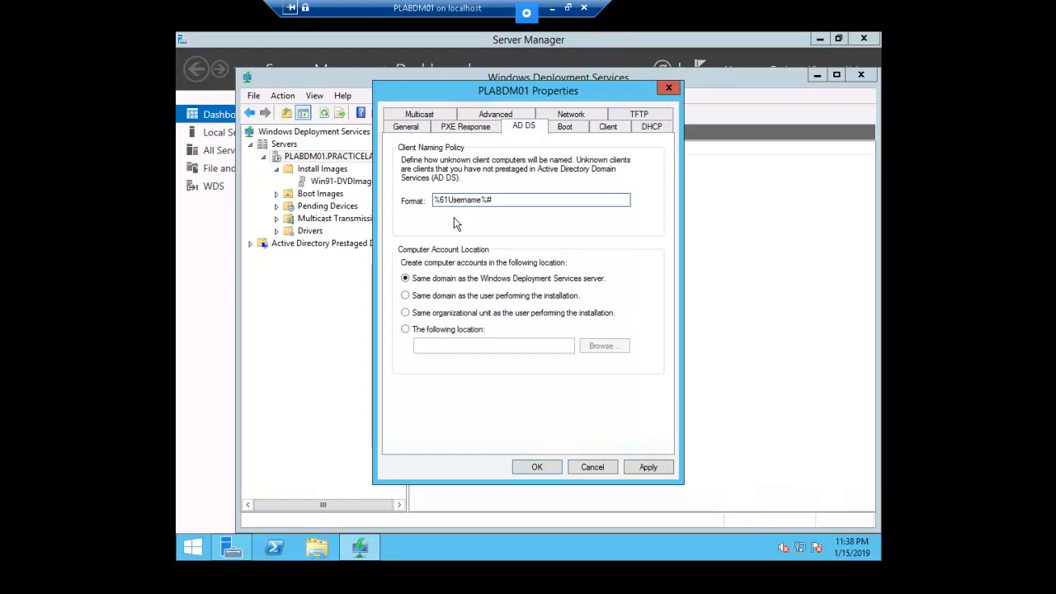
click(537, 467)
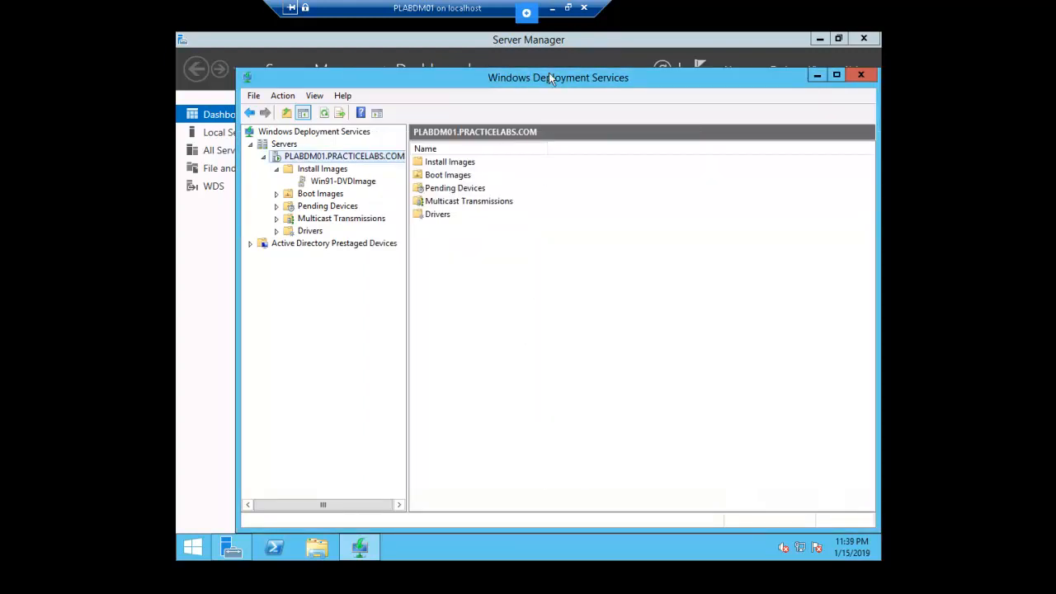
Step: Minimize the PLABDM01 session and switch to the PLABDC01 virtual machine window
click(556, 10)
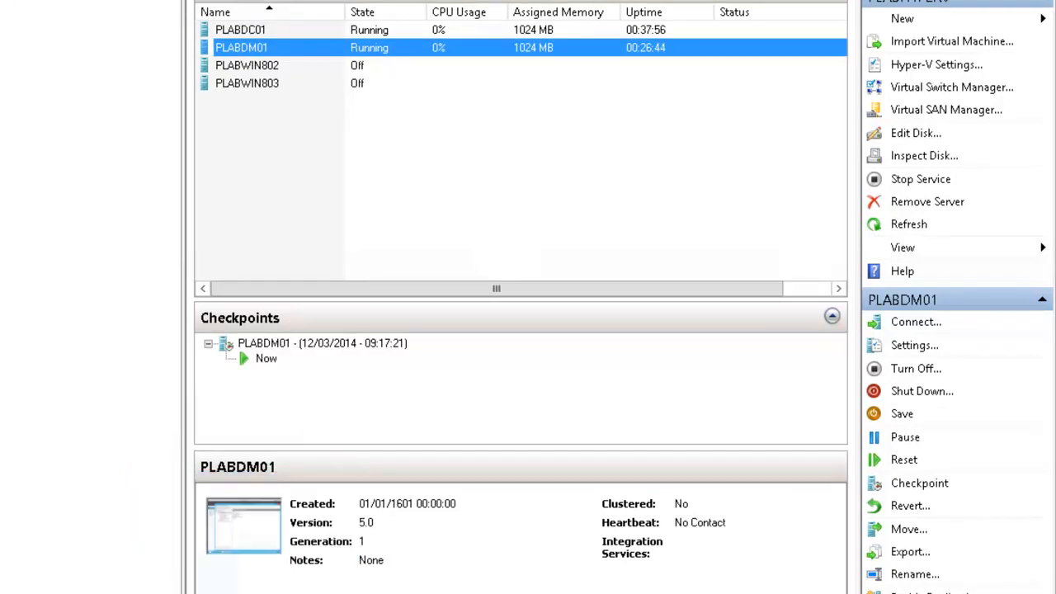
click(306, 593)
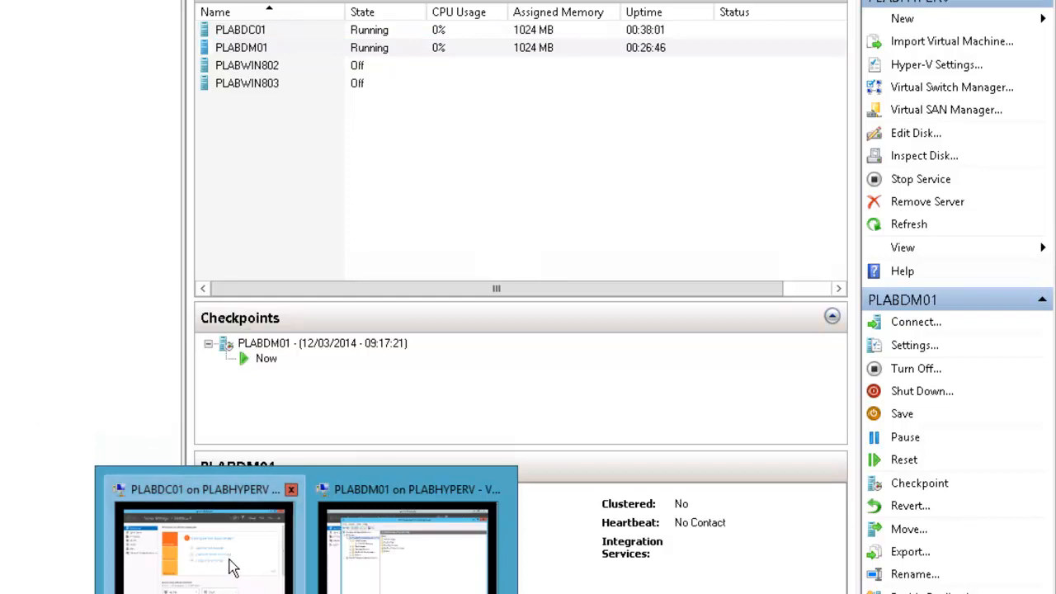
click(231, 568)
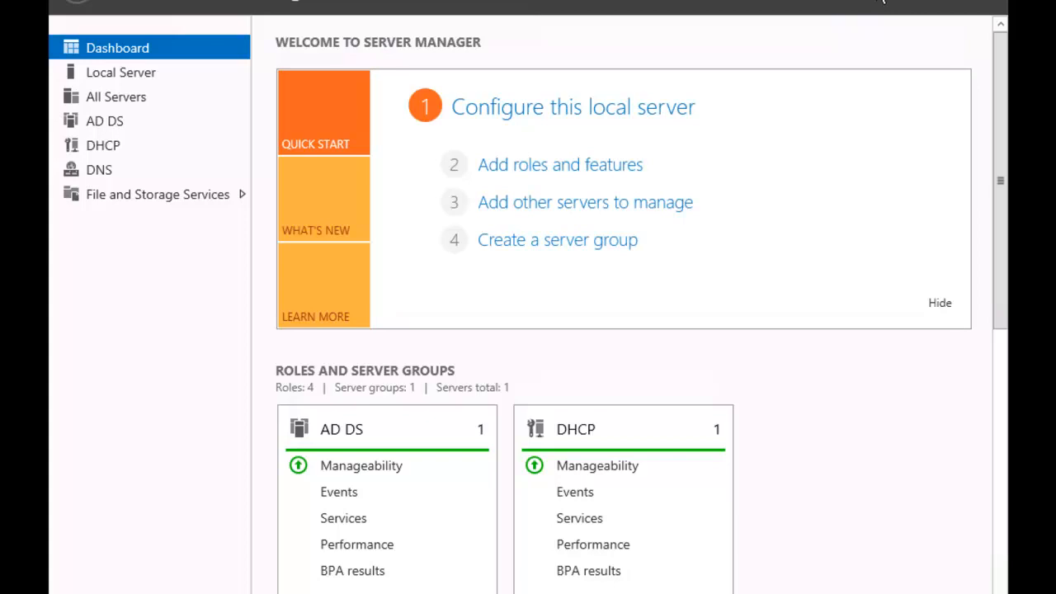
Step: Open the DHCP console, enlarge it, and expand plabdc01 > IPv4 down to the scope
click(882, 2)
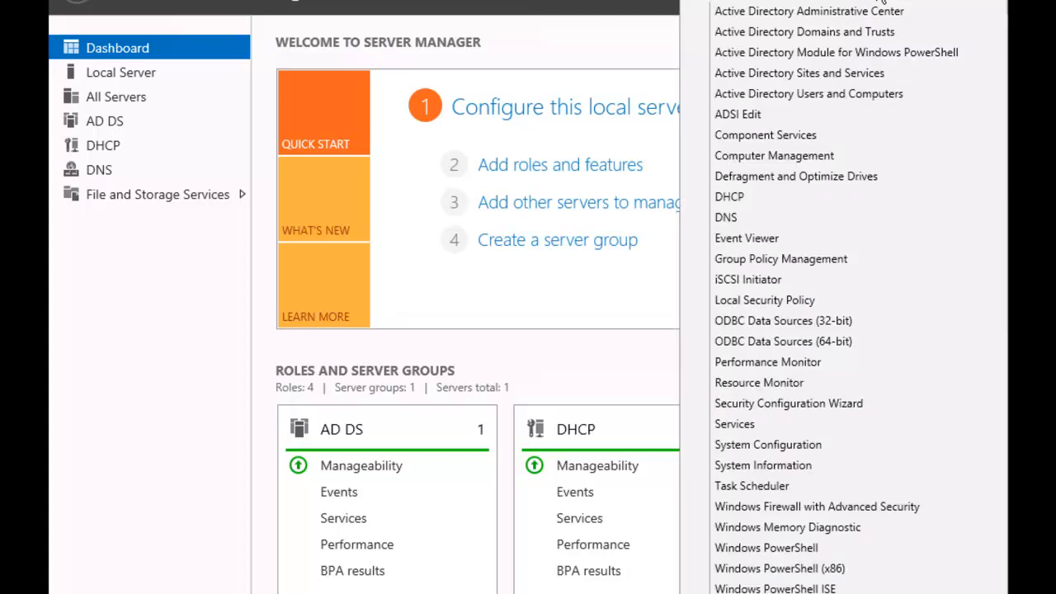
click(795, 199)
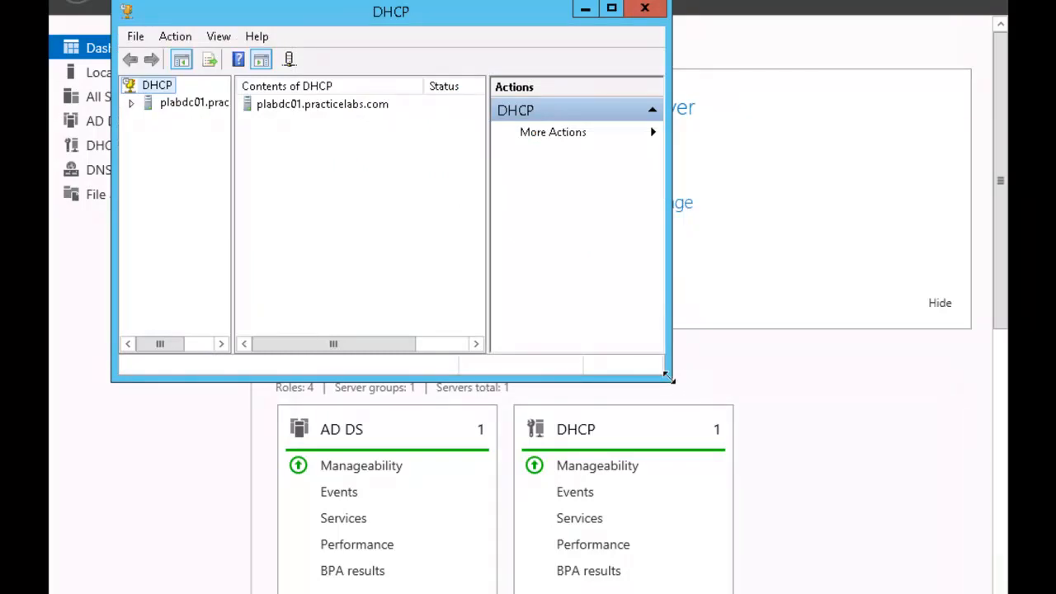
drag(671, 380, 972, 587)
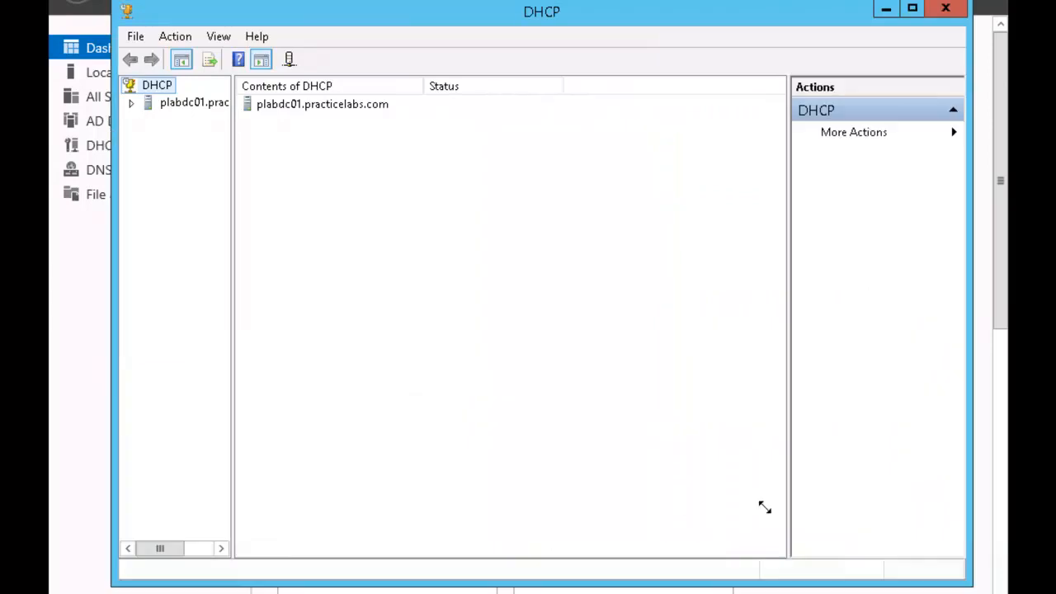
drag(232, 164, 284, 162)
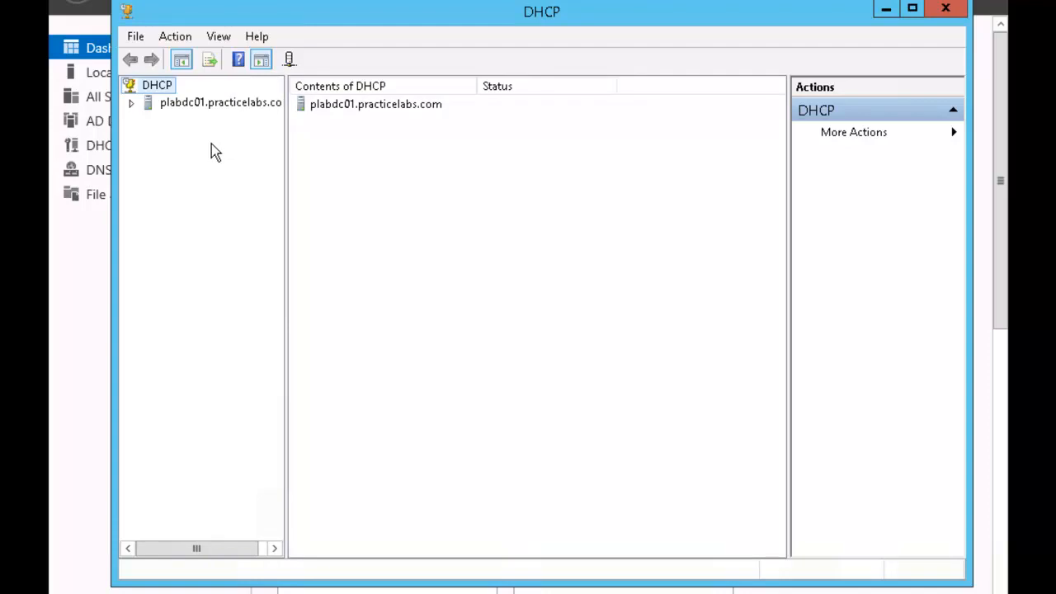
click(132, 106)
click(149, 121)
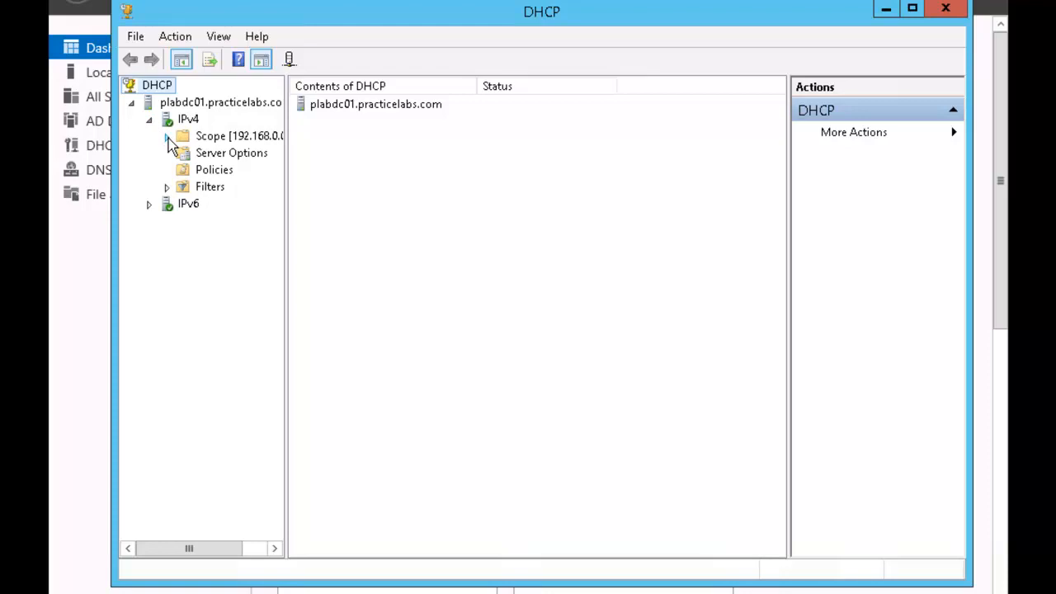
click(166, 137)
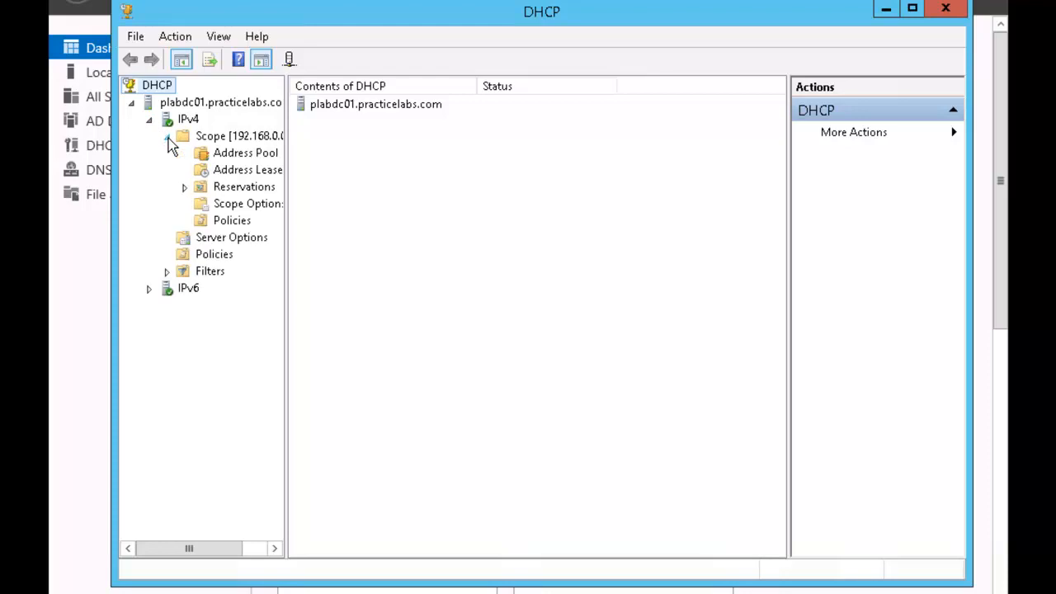
Step: Set the 192.168.0.0 PLAB scope to serve both DHCP and BOOTP clients, then close DHCP
right_click(235, 139)
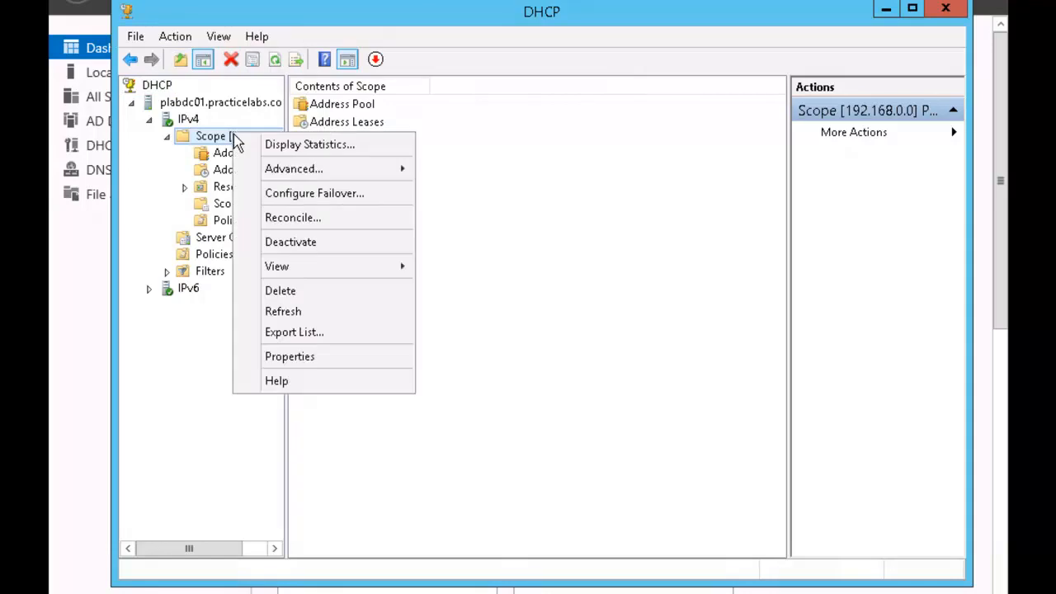
click(337, 356)
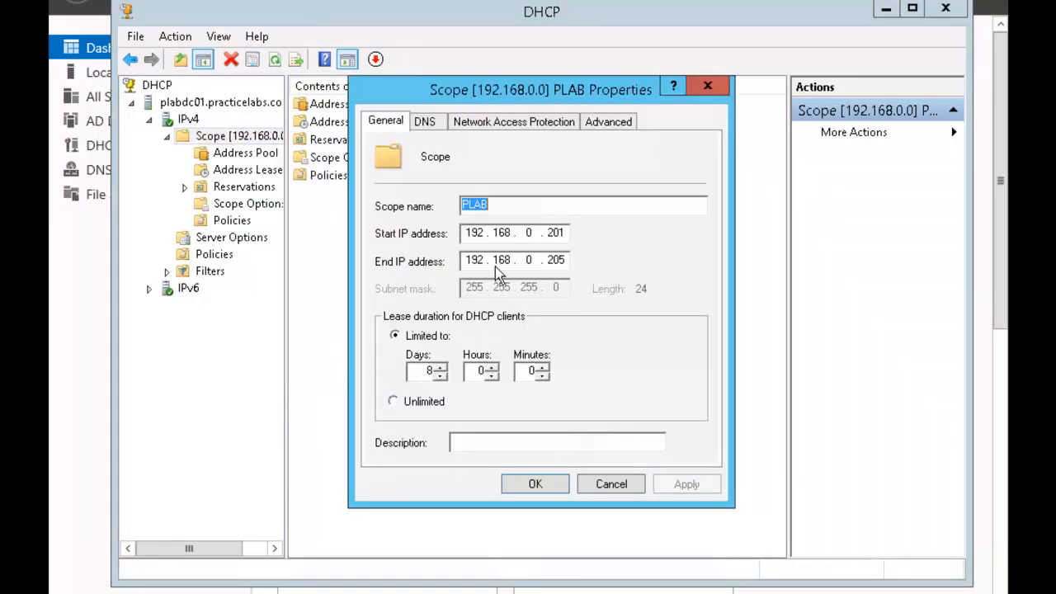
click(625, 125)
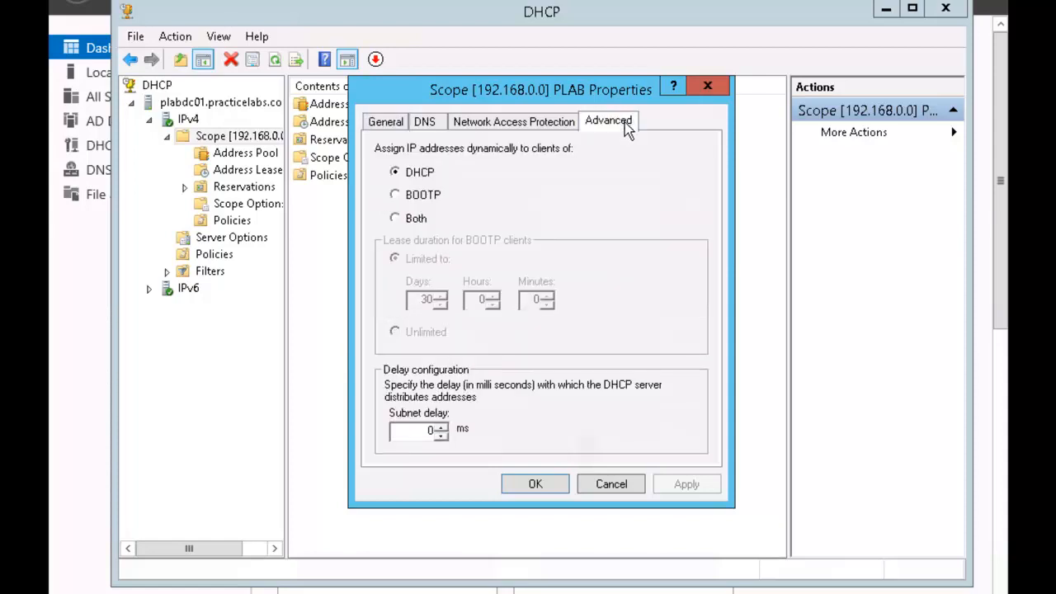
click(417, 221)
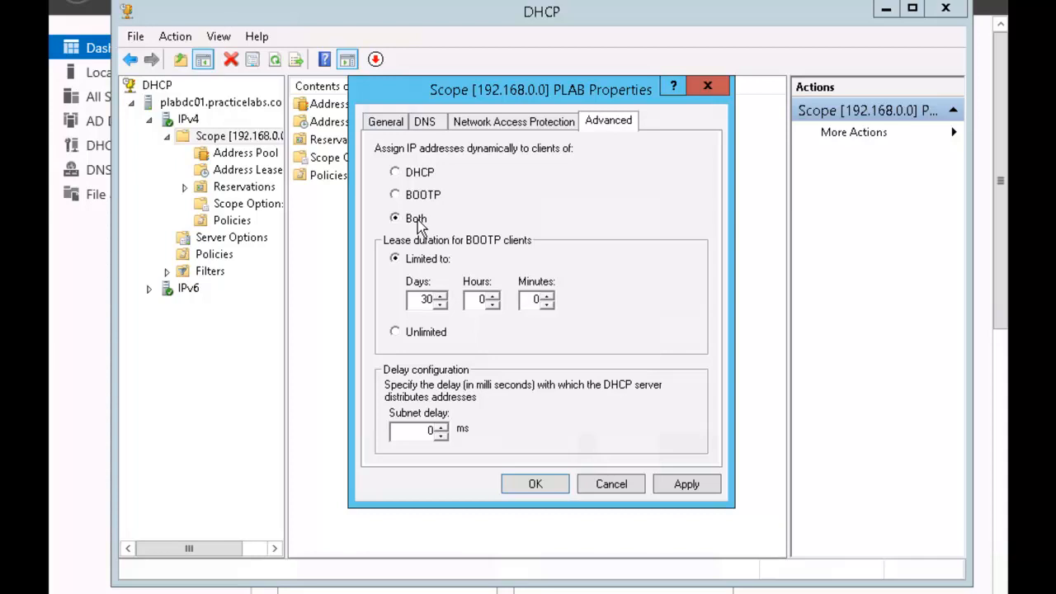
click(536, 485)
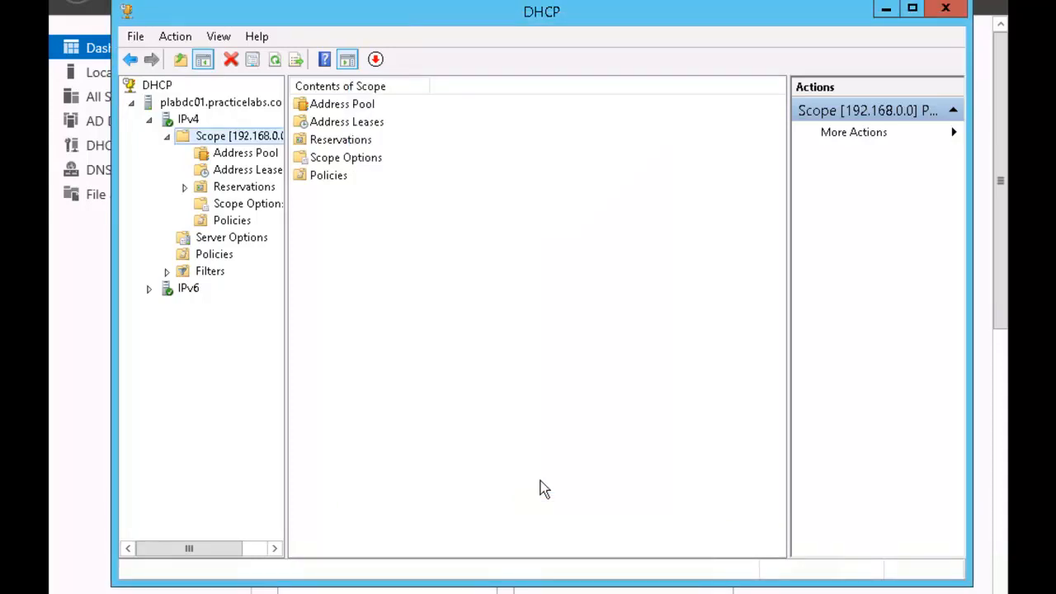
click(953, 10)
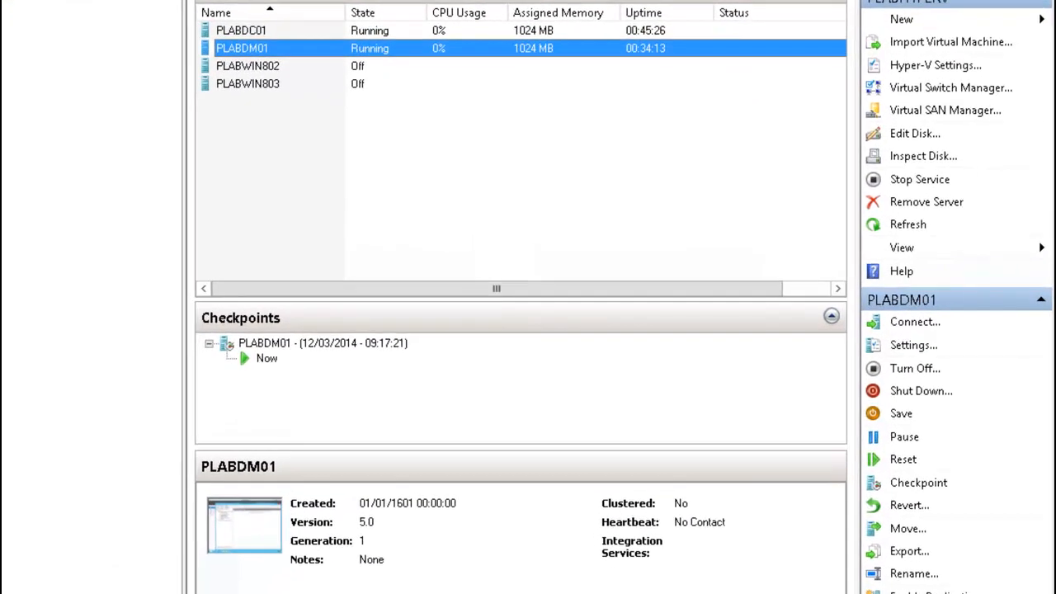
Step: Switch back to the PLABDM01 window showing Windows Deployment Services
click(306, 593)
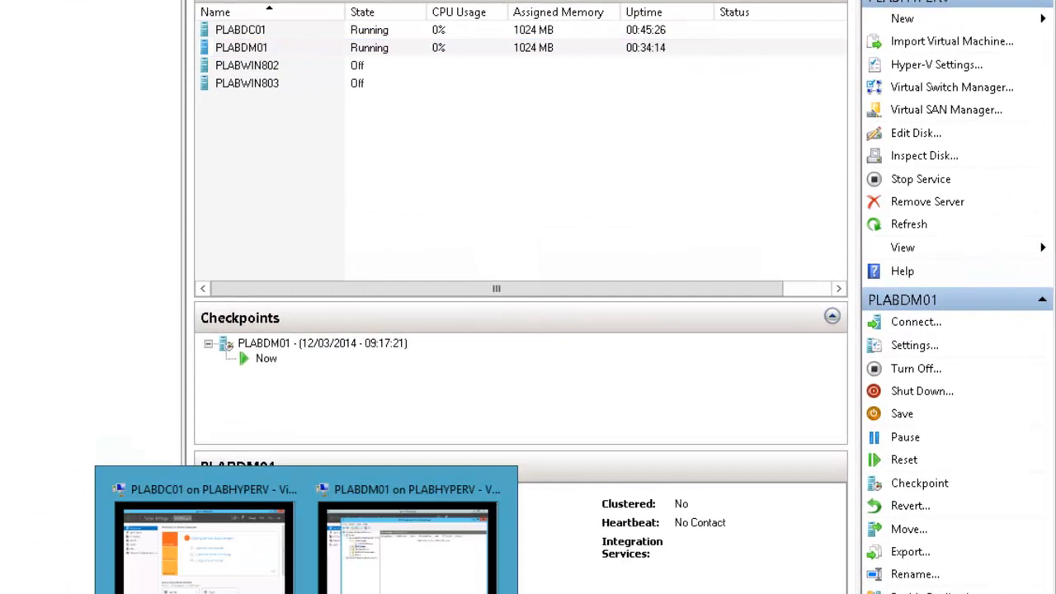
click(375, 544)
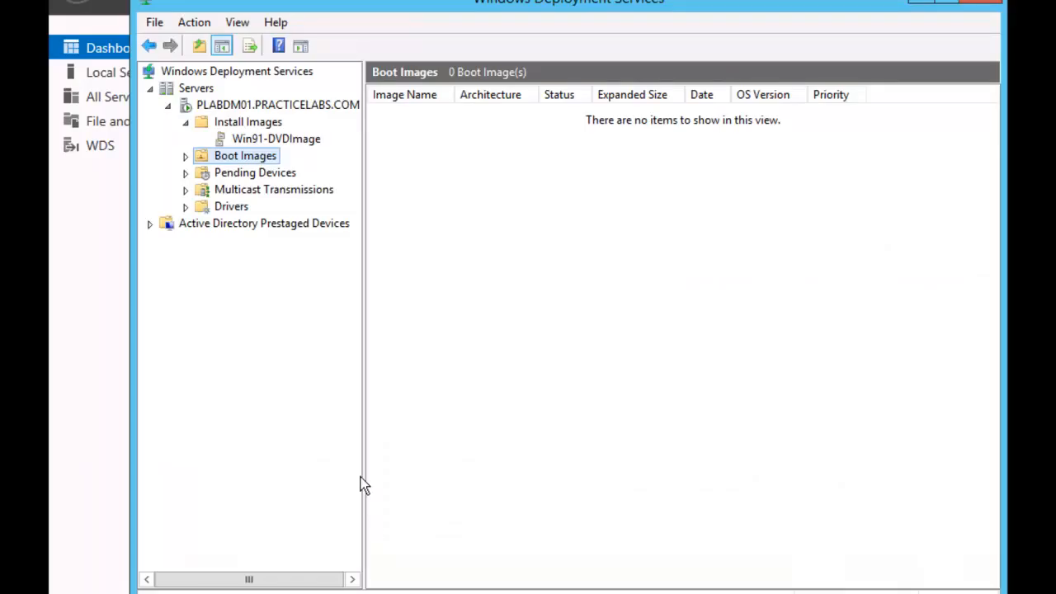
Step: Add d:\sources\boot.wim as a boot image with its default name, then minimize PLABDM01
right_click(270, 162)
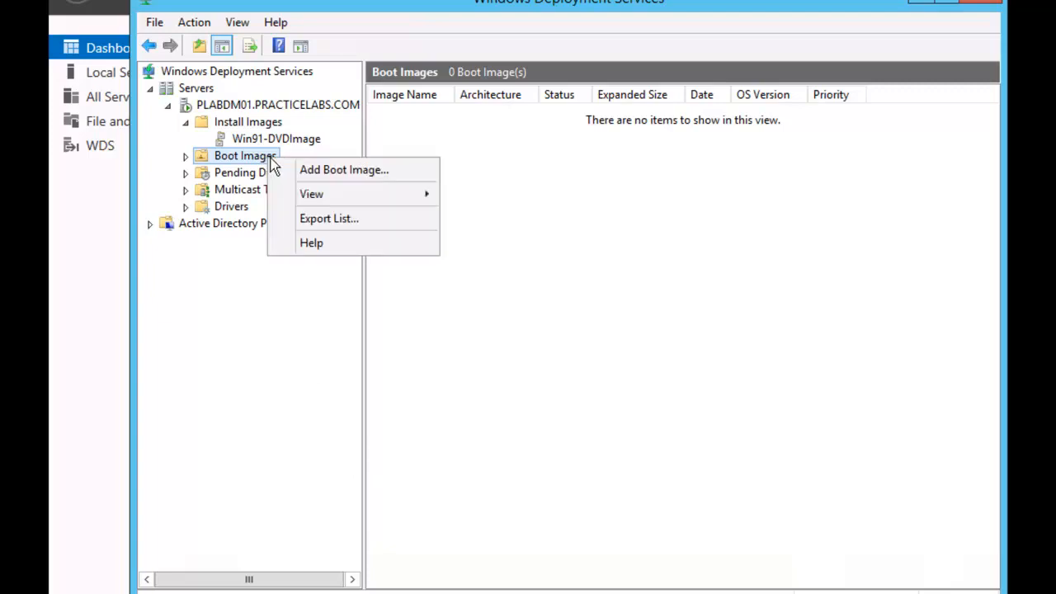
click(403, 176)
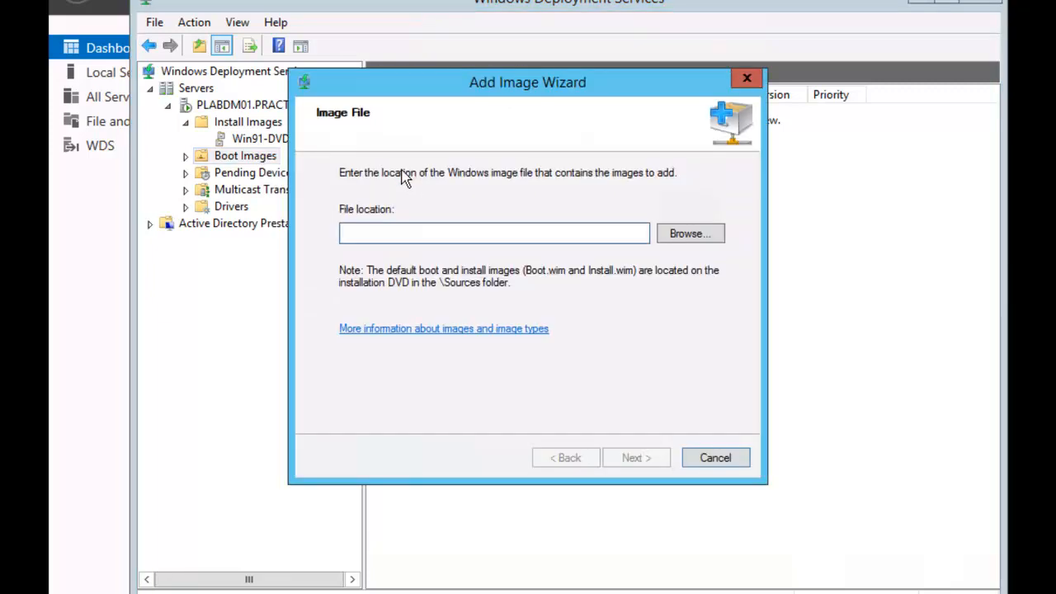
text(d)
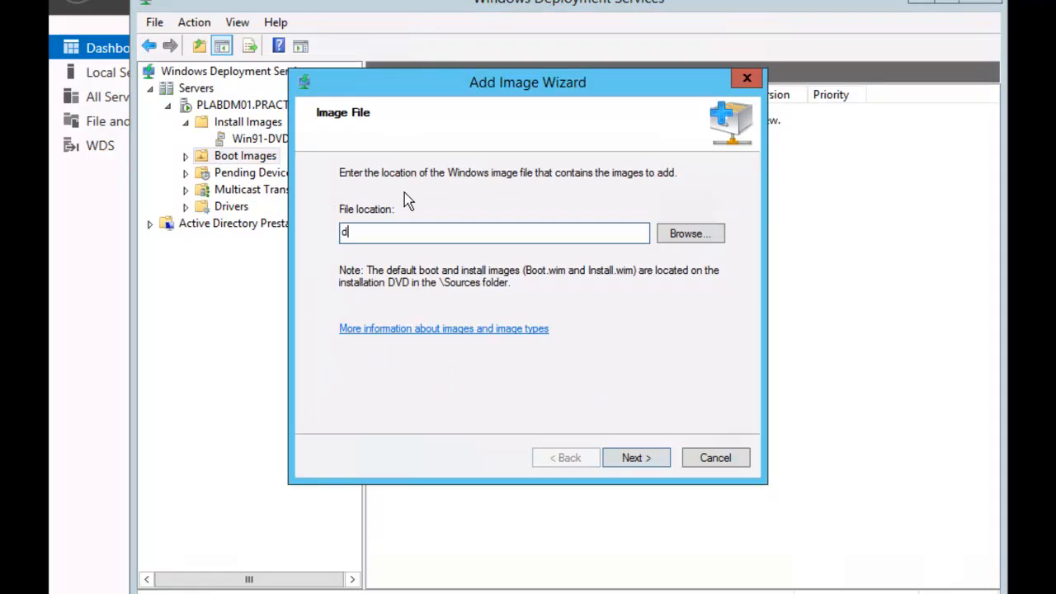
text(:\so)
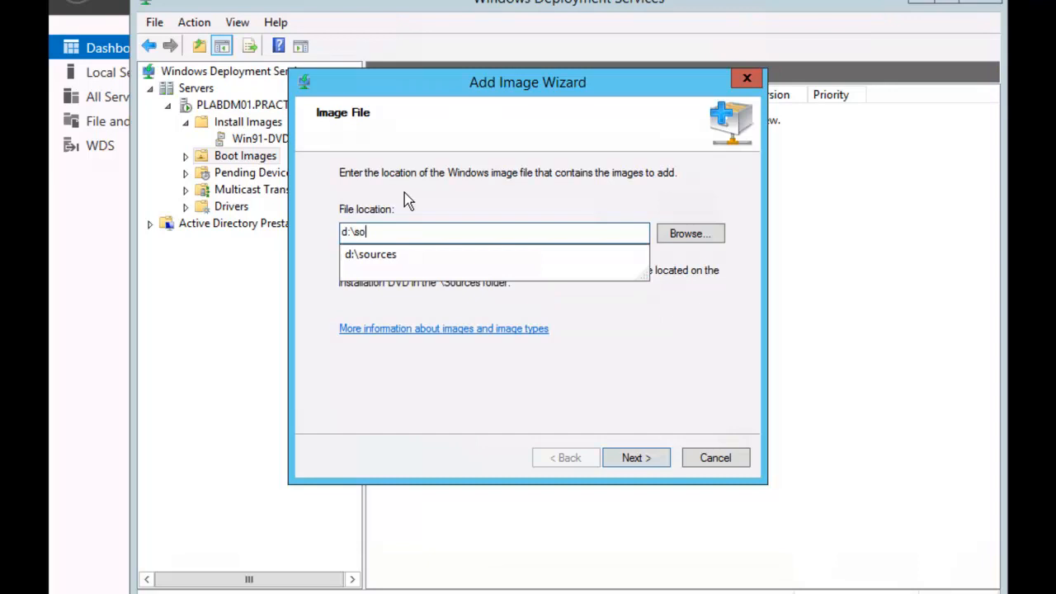
key(Down)
text(\)
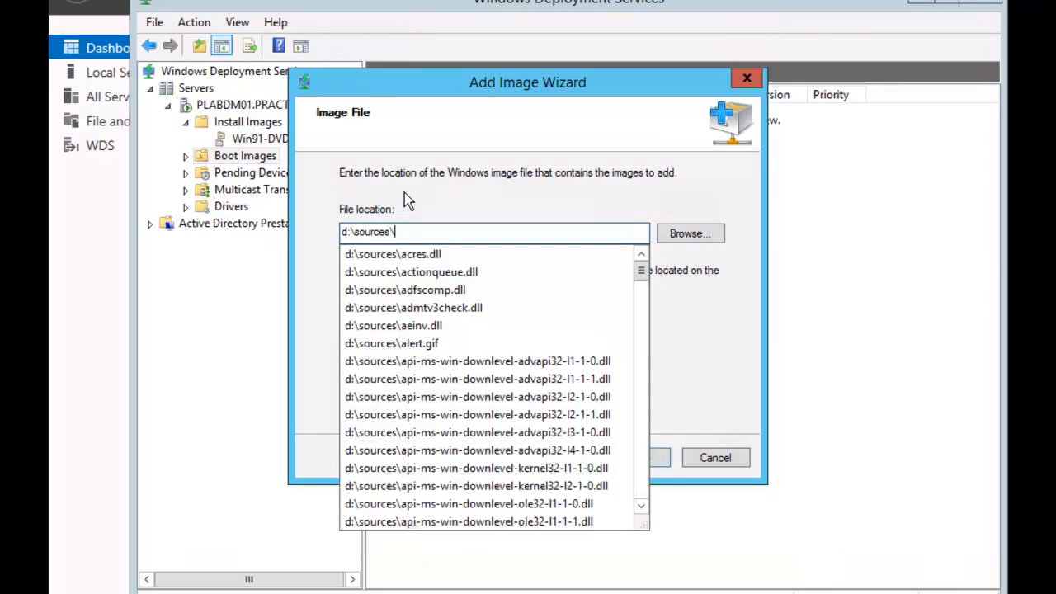
text(bo)
key(Down)
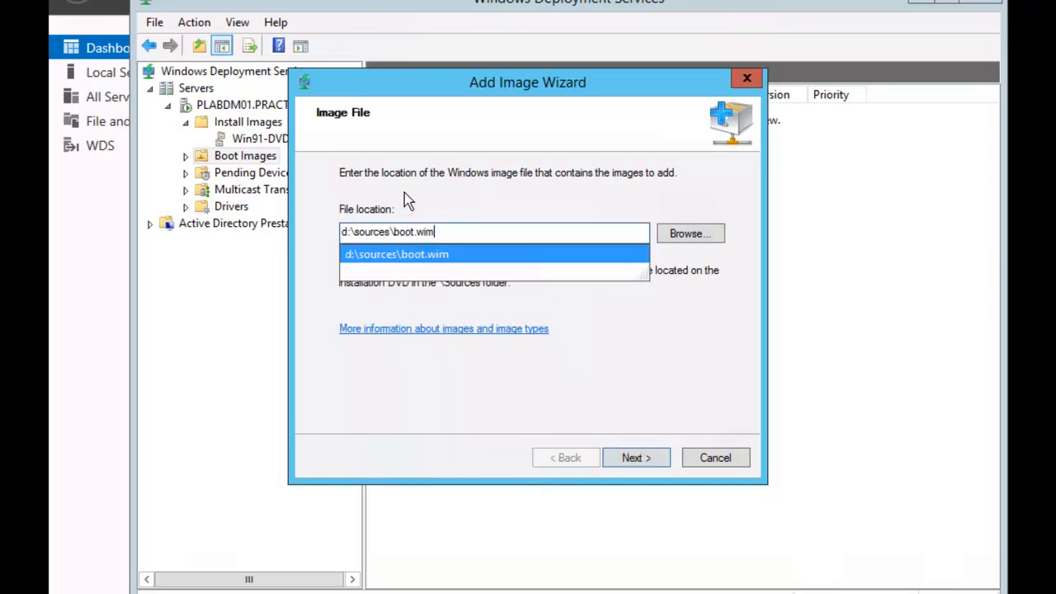
key(Return)
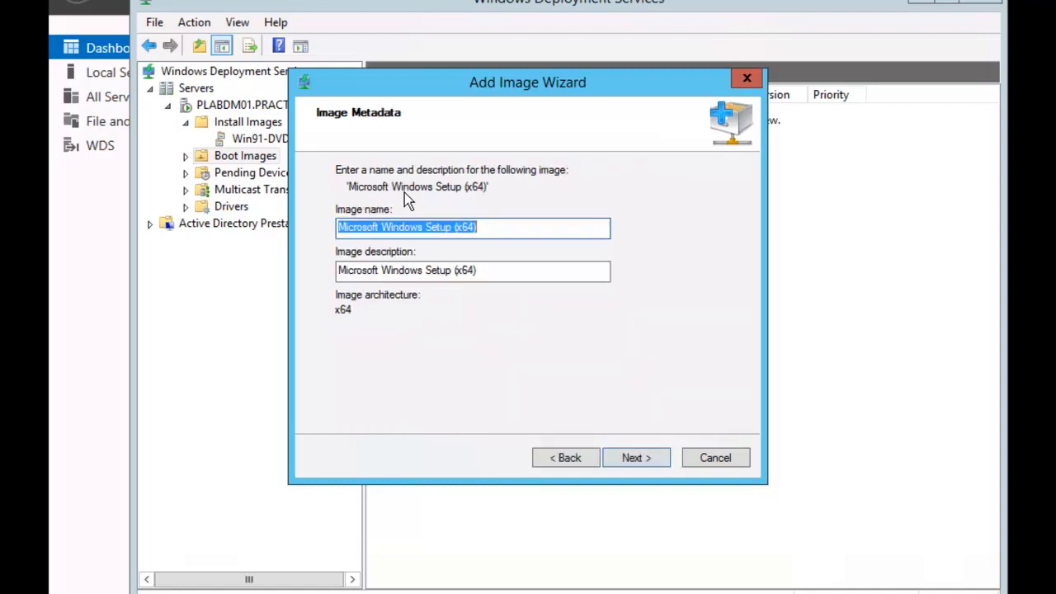
click(640, 458)
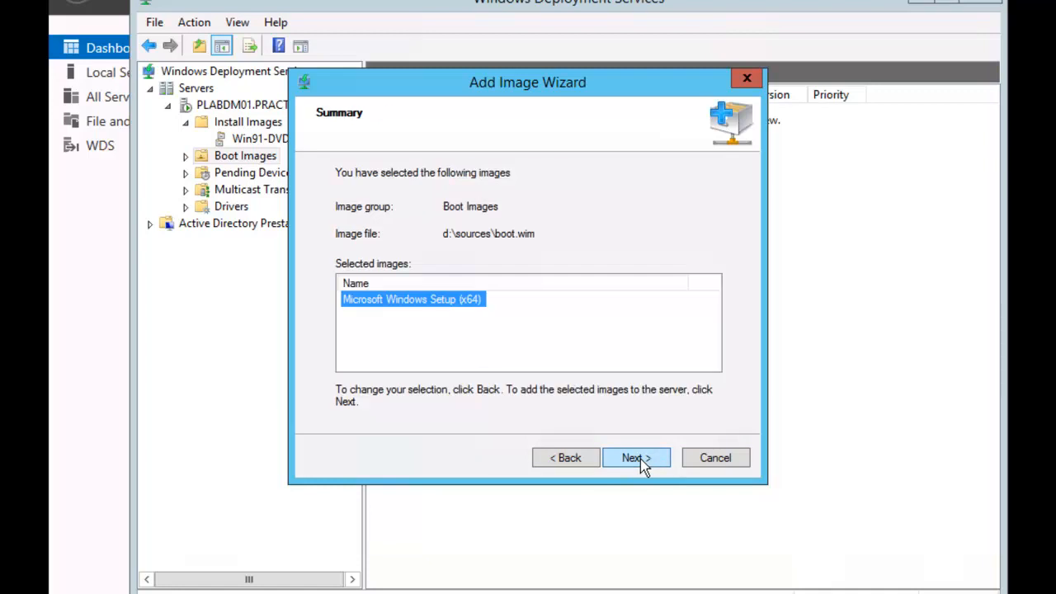
click(640, 459)
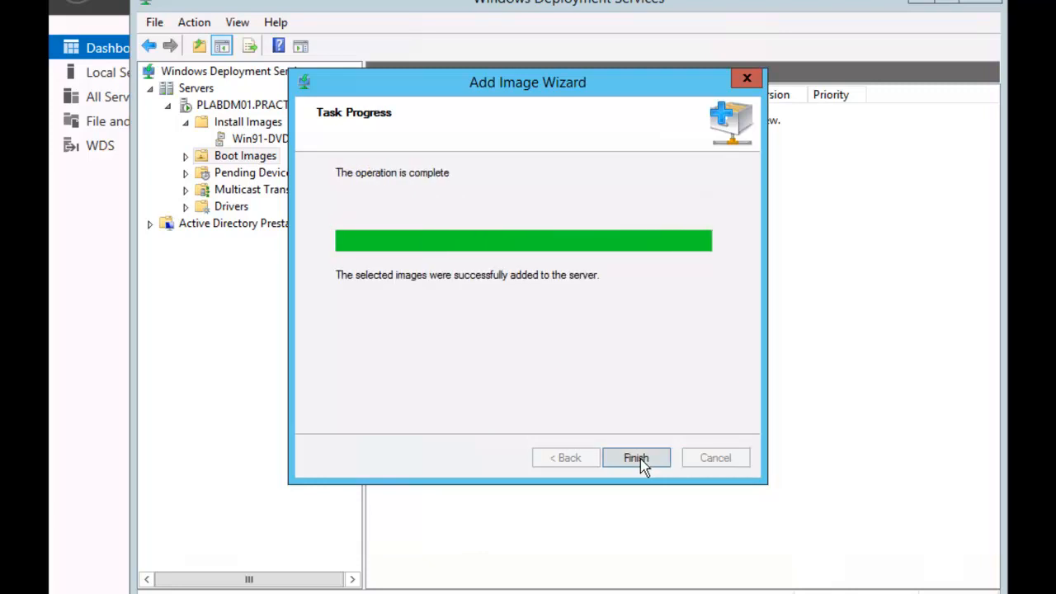
click(637, 458)
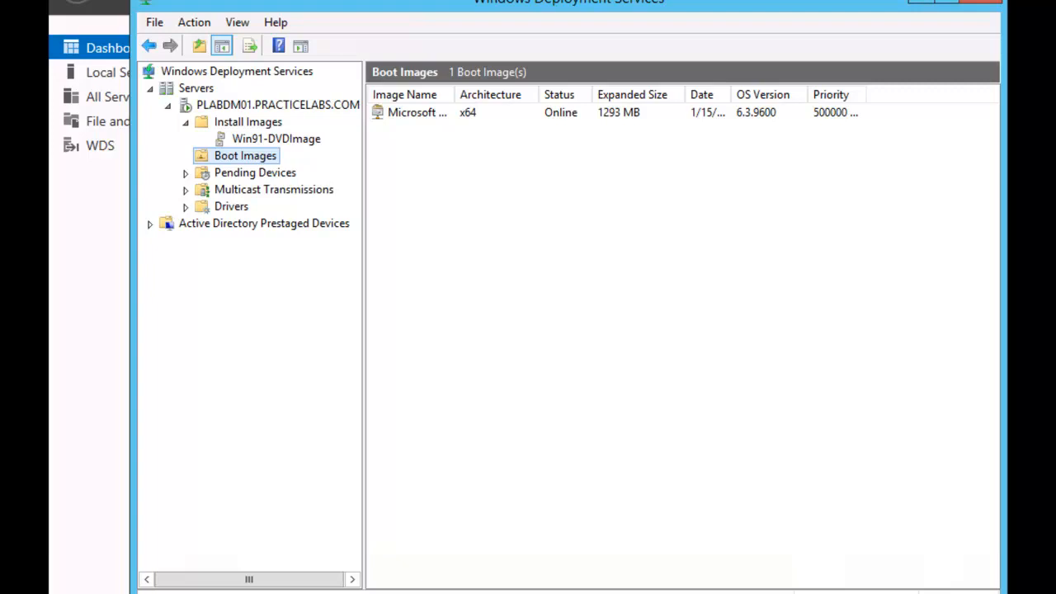
click(922, 1)
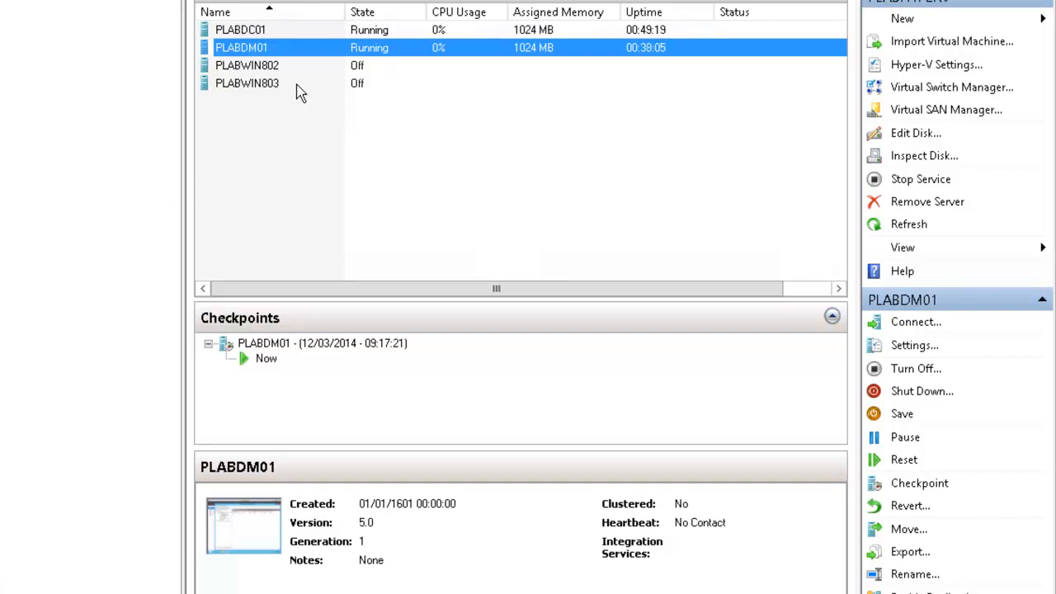
Step: Give PLABWIN803 a legacy network adapter connected to the PLAB-Private virtual switch
click(272, 85)
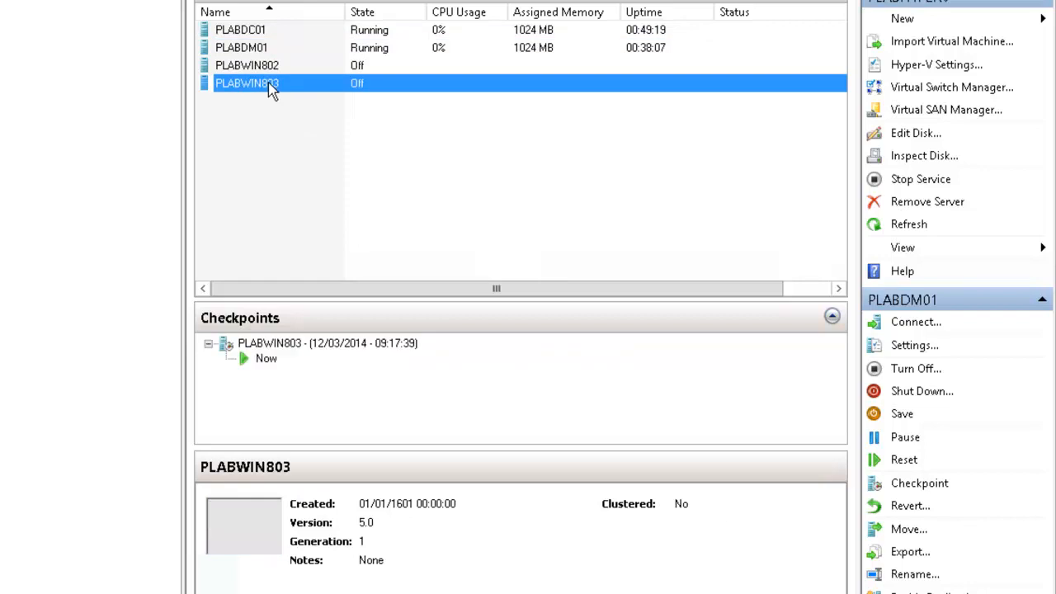
right_click(272, 86)
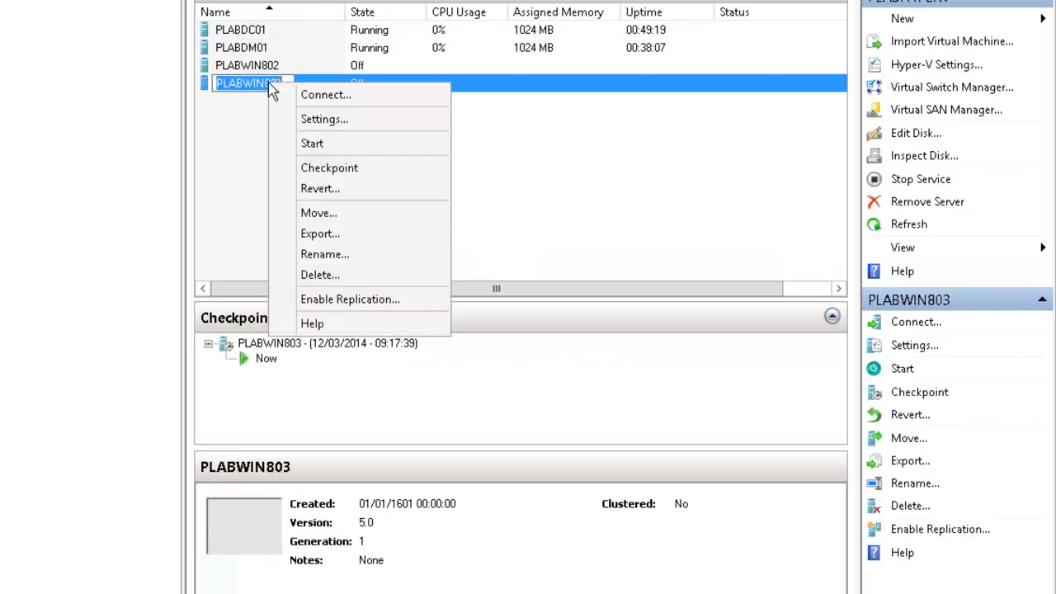
click(363, 122)
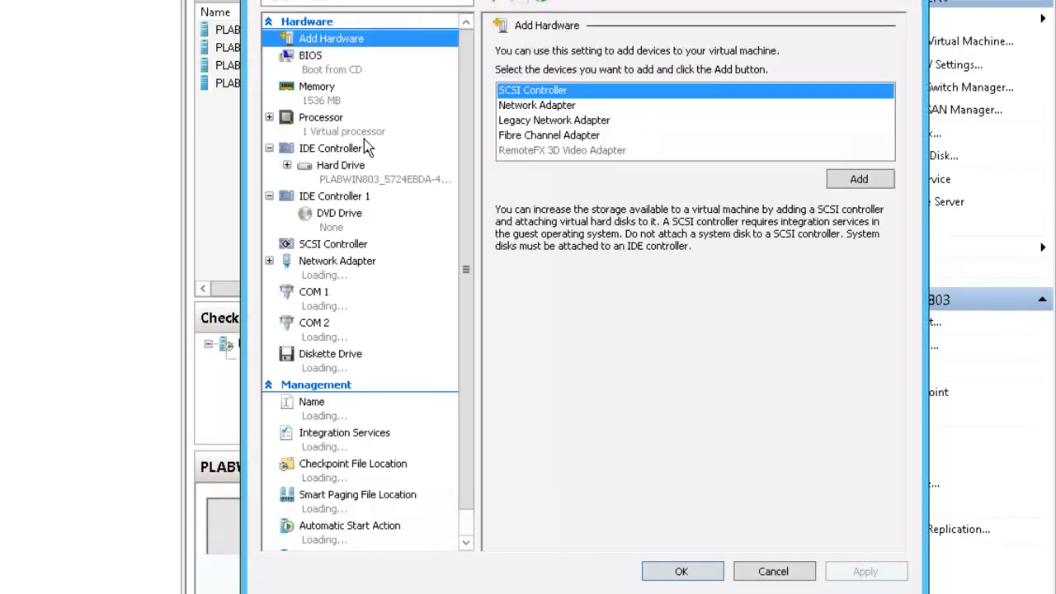
click(583, 122)
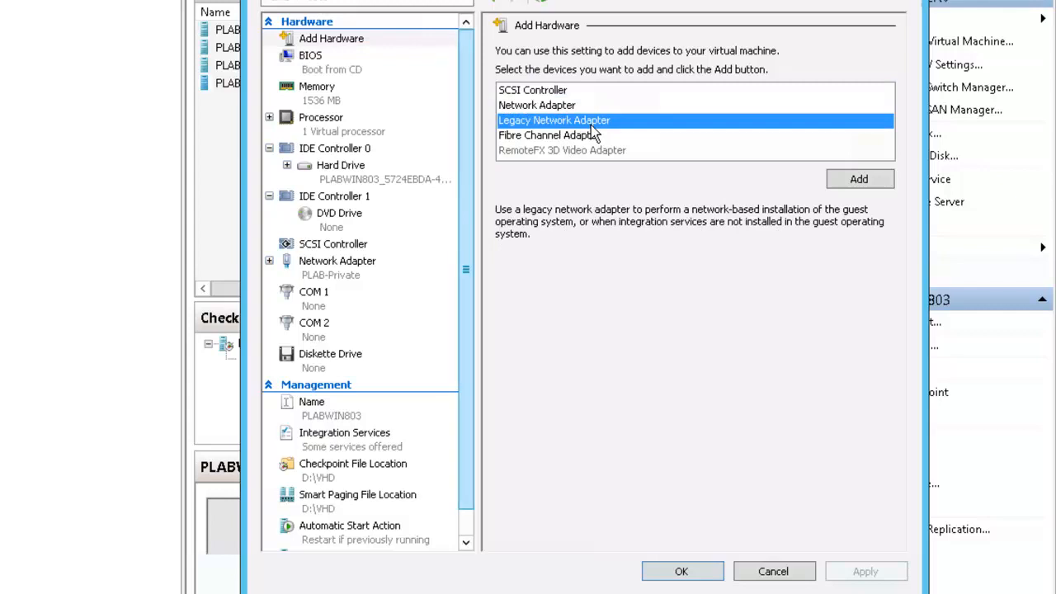
click(856, 182)
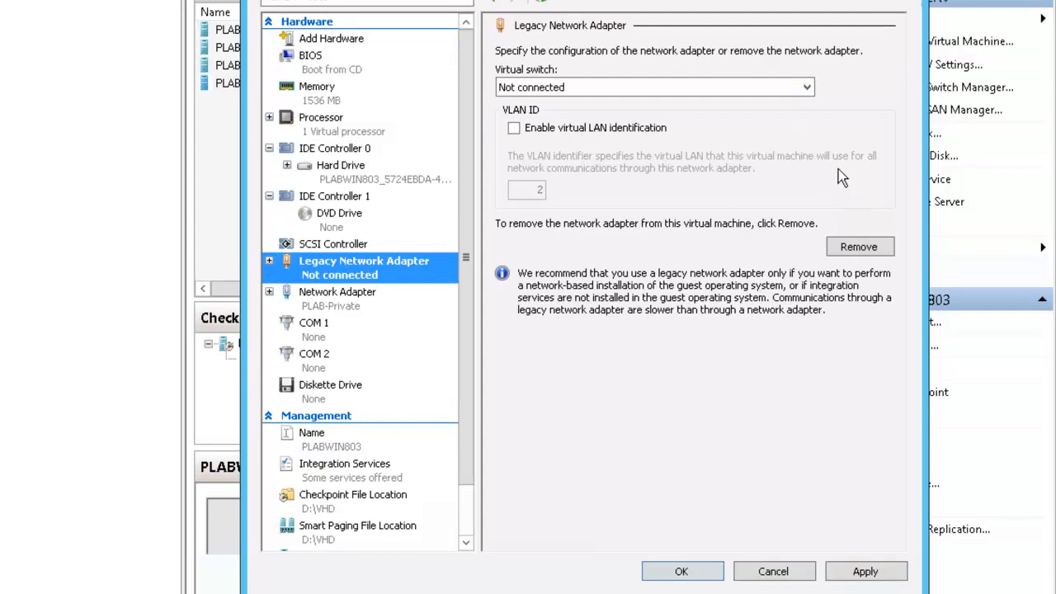
click(808, 90)
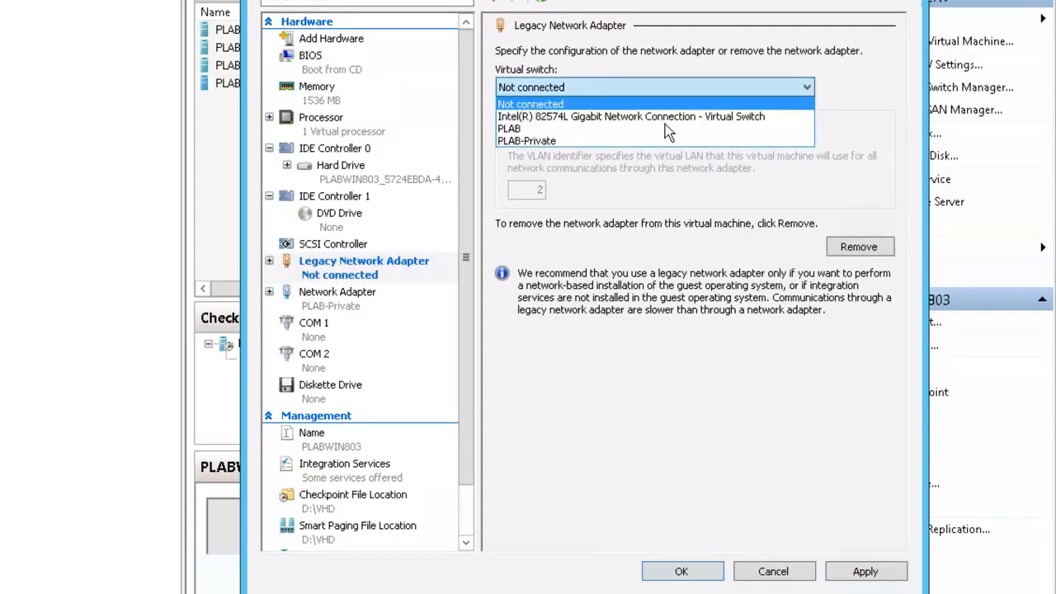
click(596, 142)
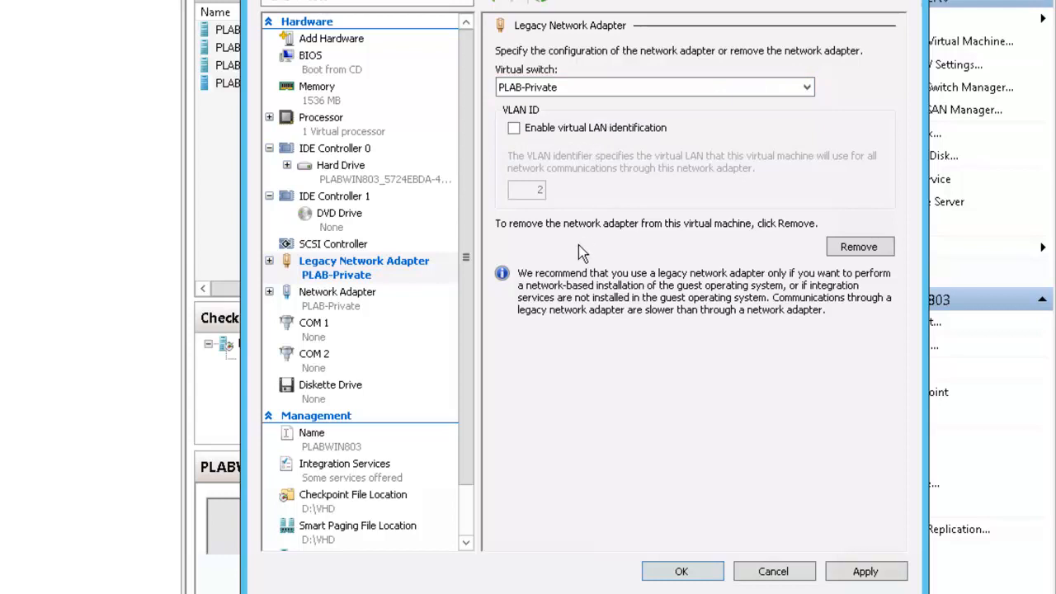
click(678, 572)
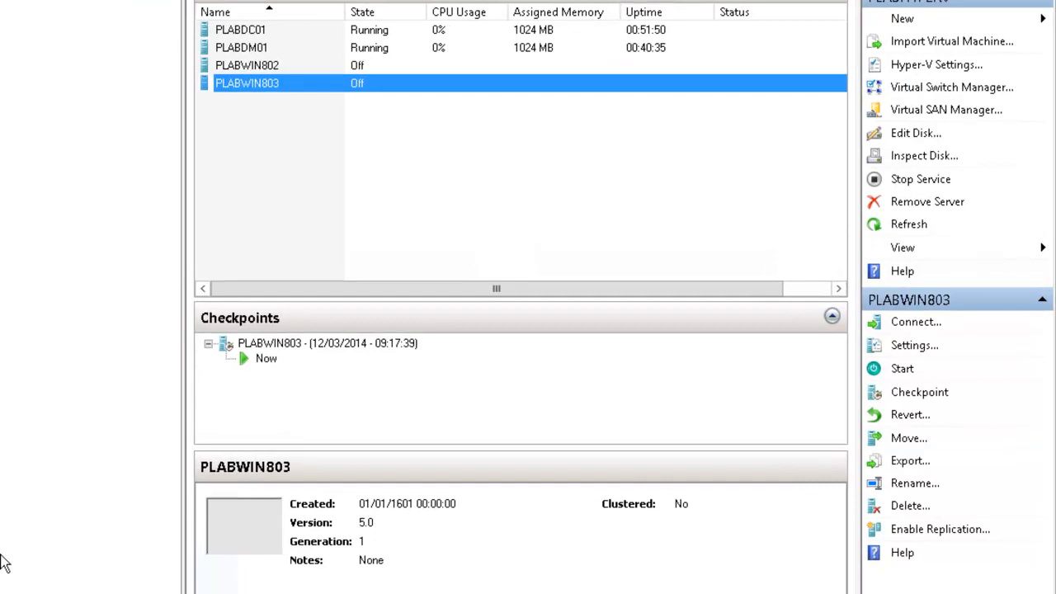
Step: Connect to PLABWIN803 and start it so it network-boots into WDS setup
right_click(295, 85)
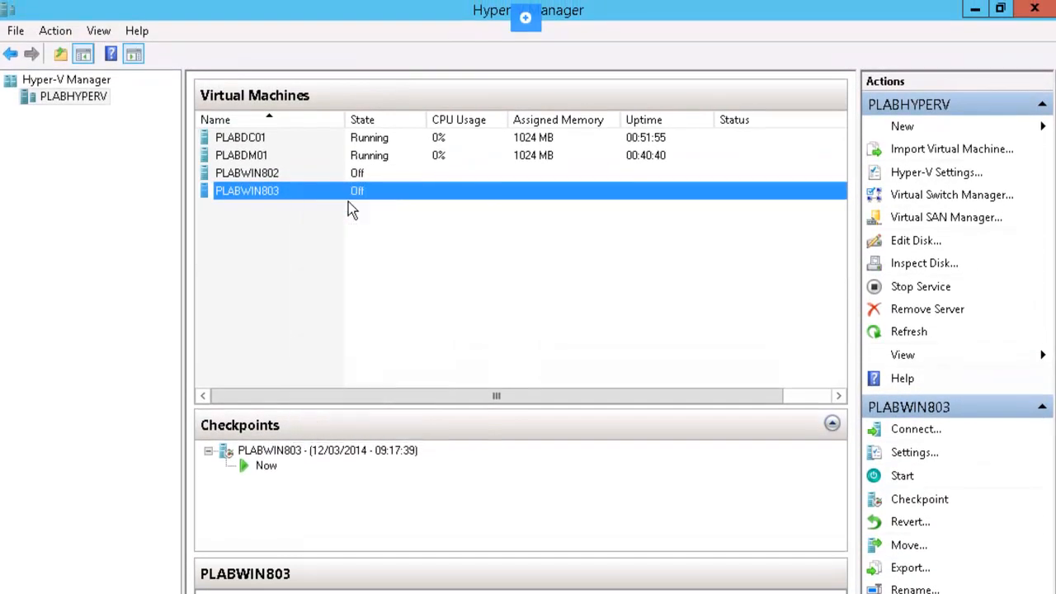
click(345, 203)
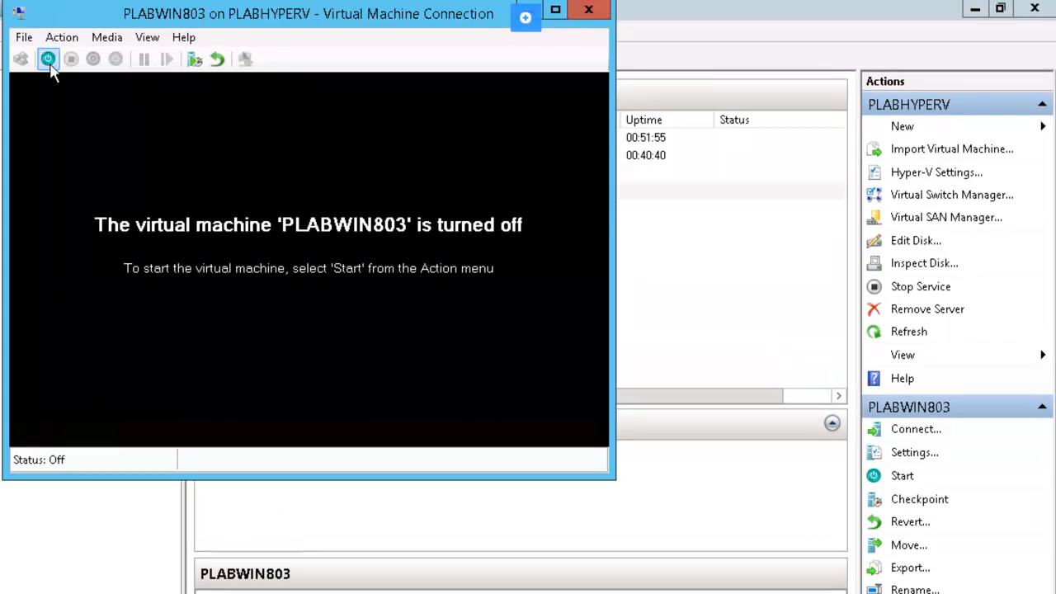
click(48, 58)
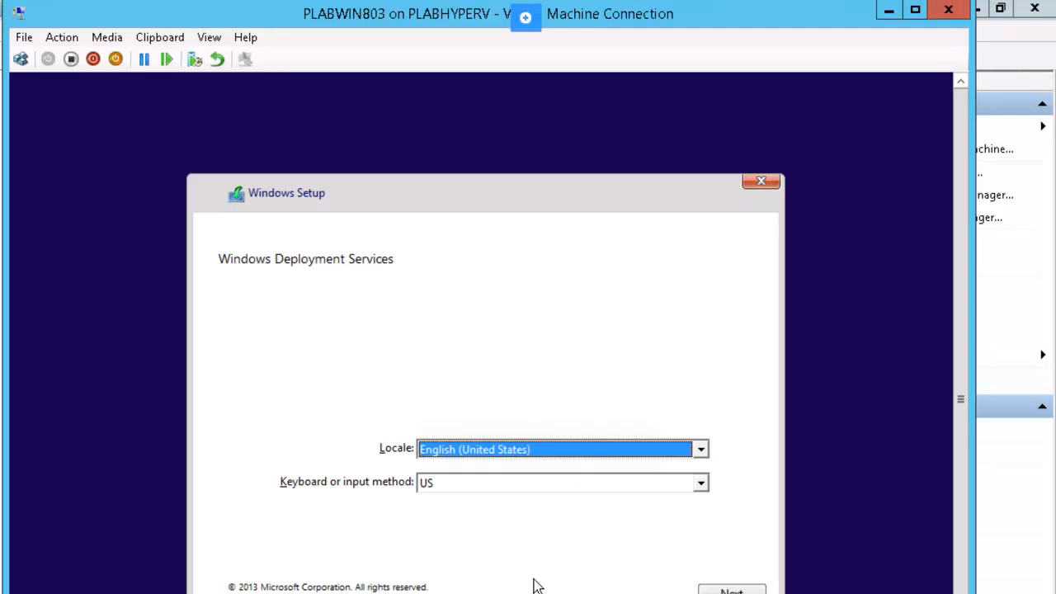
Step: Accept the default locale and keyboard, then authenticate to PLABDM01 with domain administrator credentials
click(731, 592)
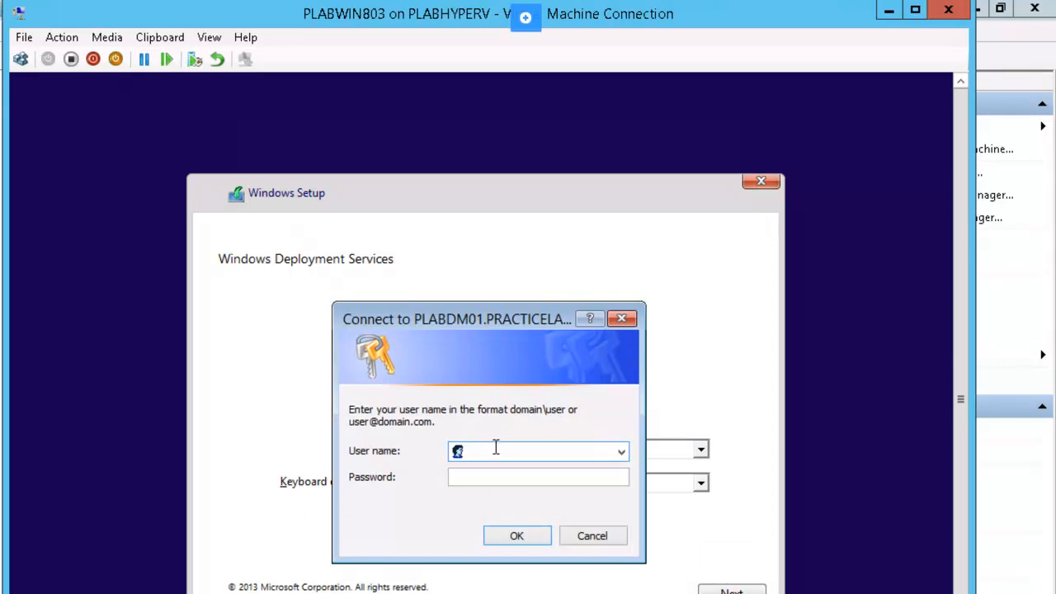
text(practicelabs\administrator)
key(Tab)
text(Password)
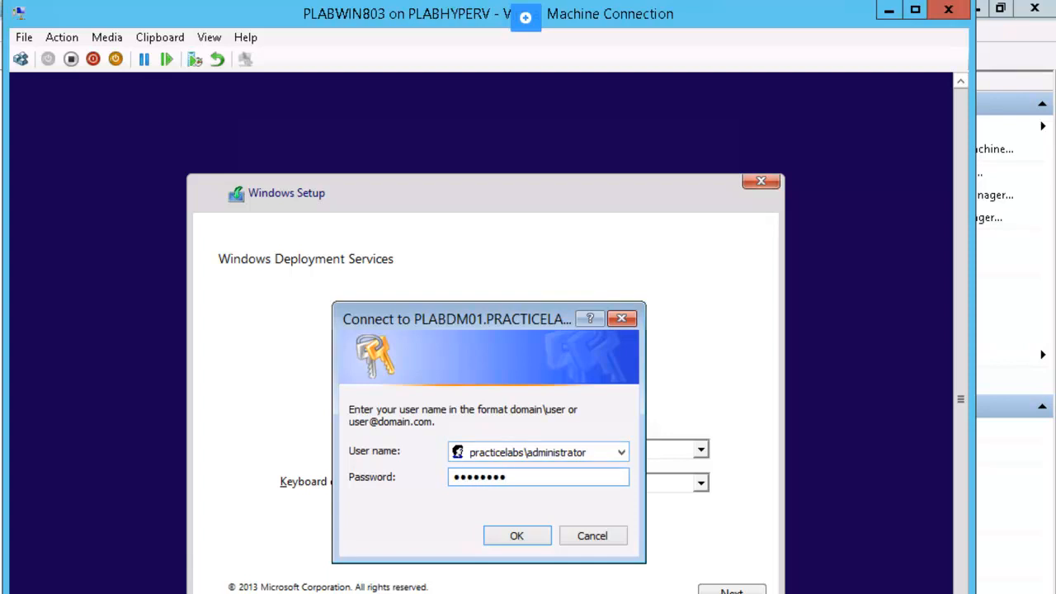
key(Return)
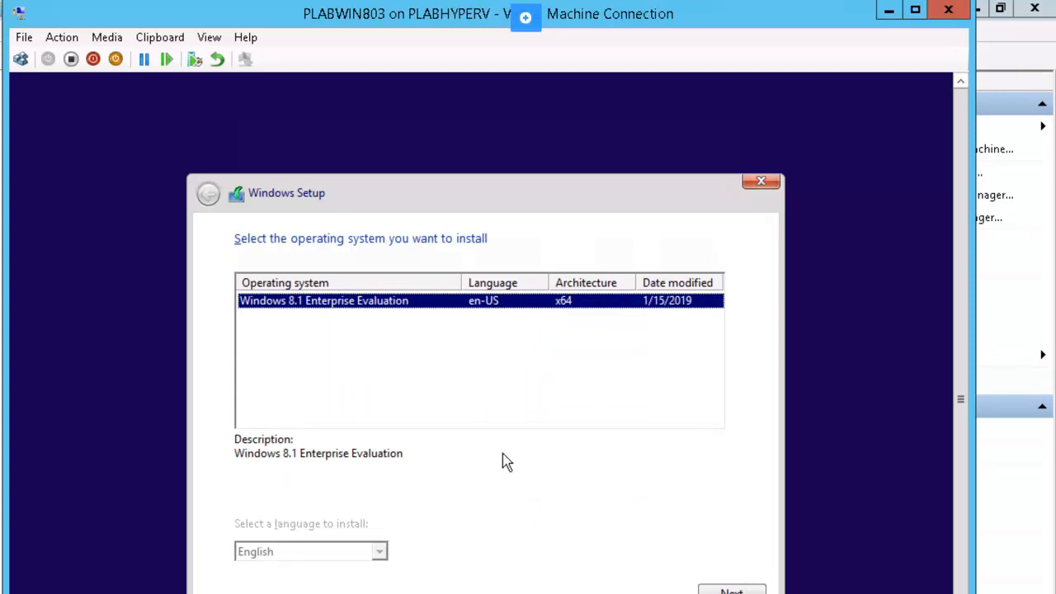
Step: Install Windows 8.1 Enterprise Evaluation (x64) onto Drive 0's unallocated space
click(732, 591)
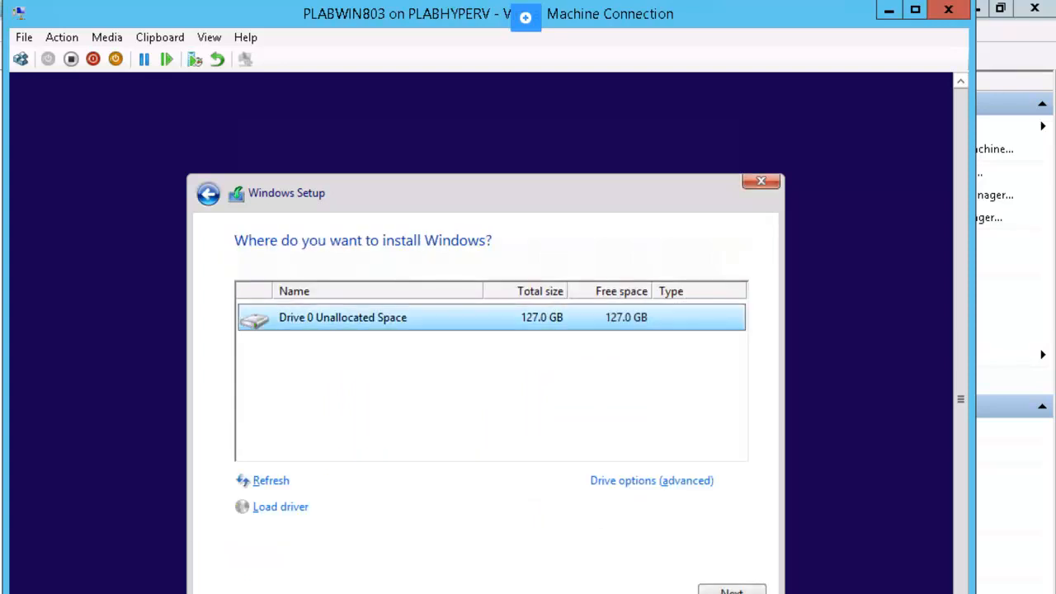
click(733, 591)
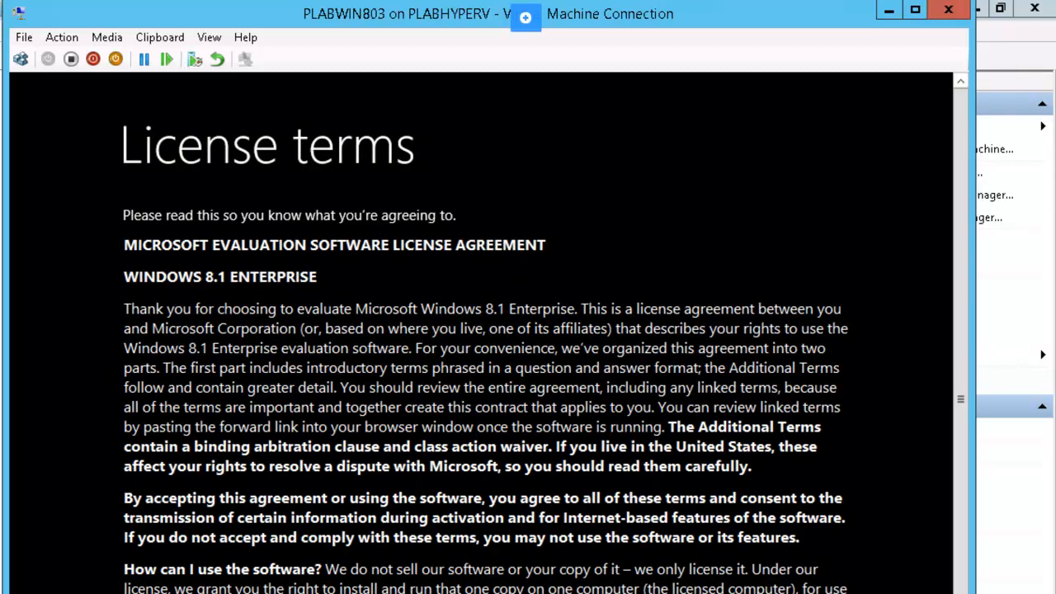
Step: Accept the Windows 8.1 license terms and choose Use express settings
scroll(496, 412, down, 15)
scroll(788, 489, down, 20)
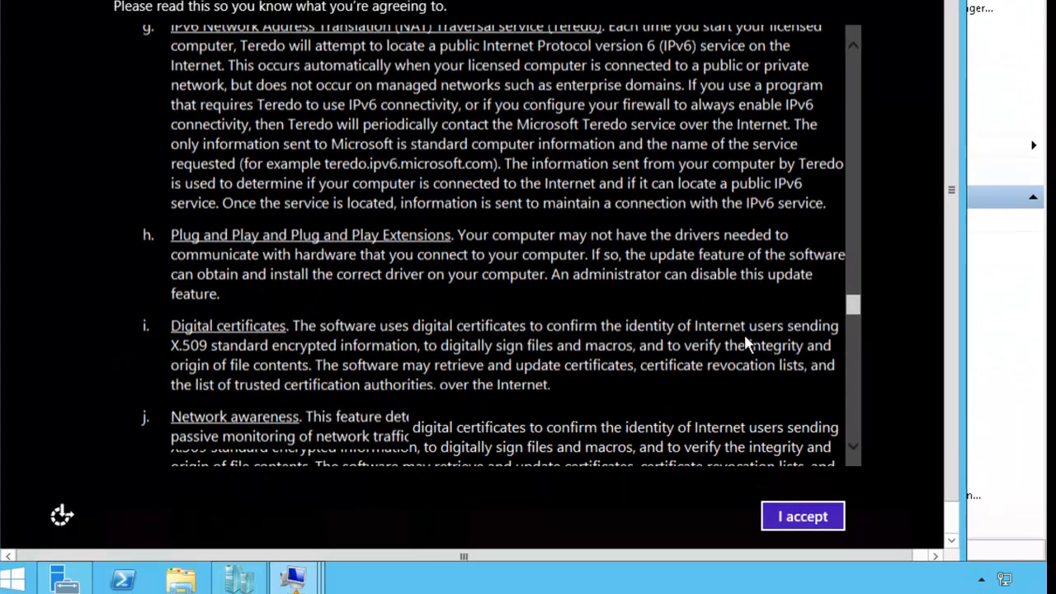
scroll(745, 336, down, 15)
click(785, 519)
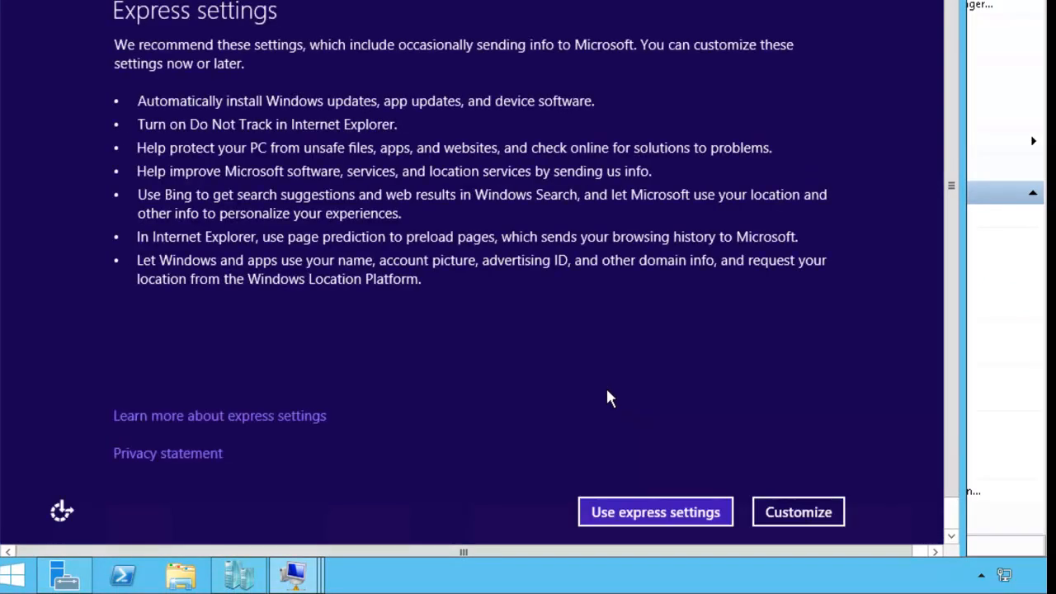
click(622, 512)
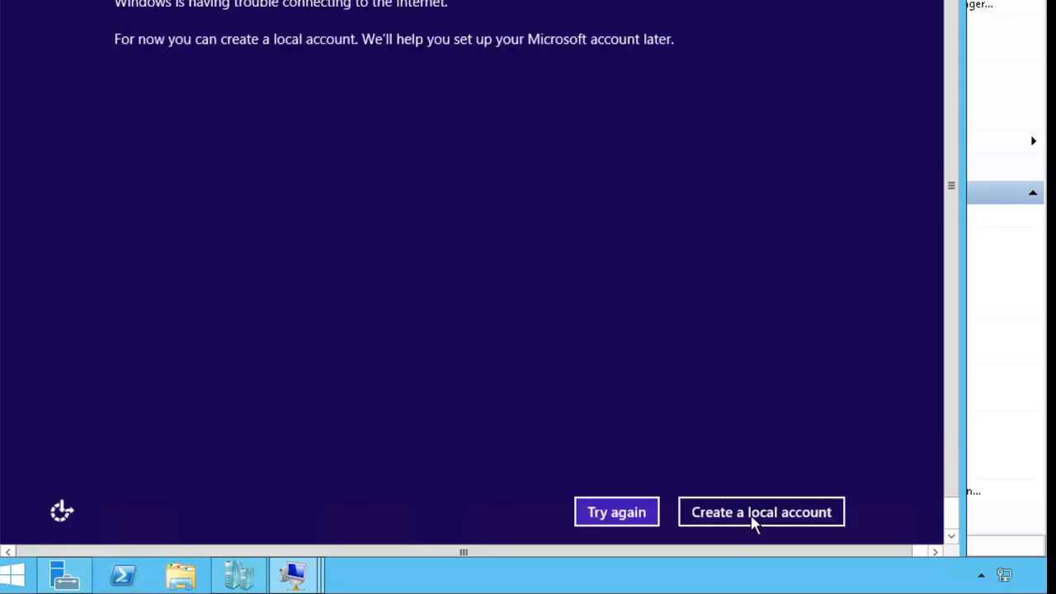
Step: Create local account Student3 with a password, its confirmation and a password hint
click(794, 521)
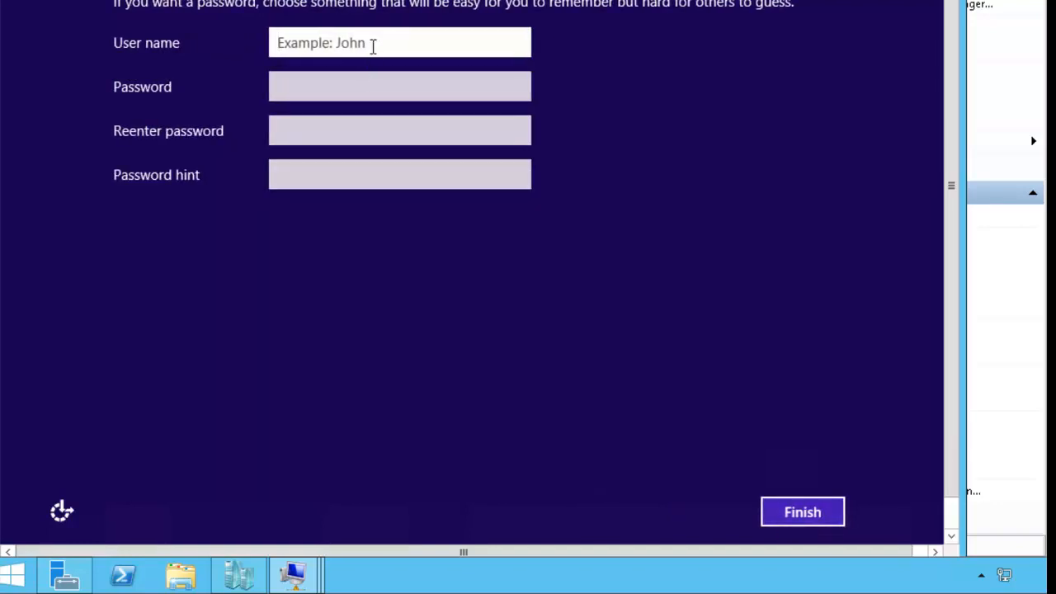
text(Student3)
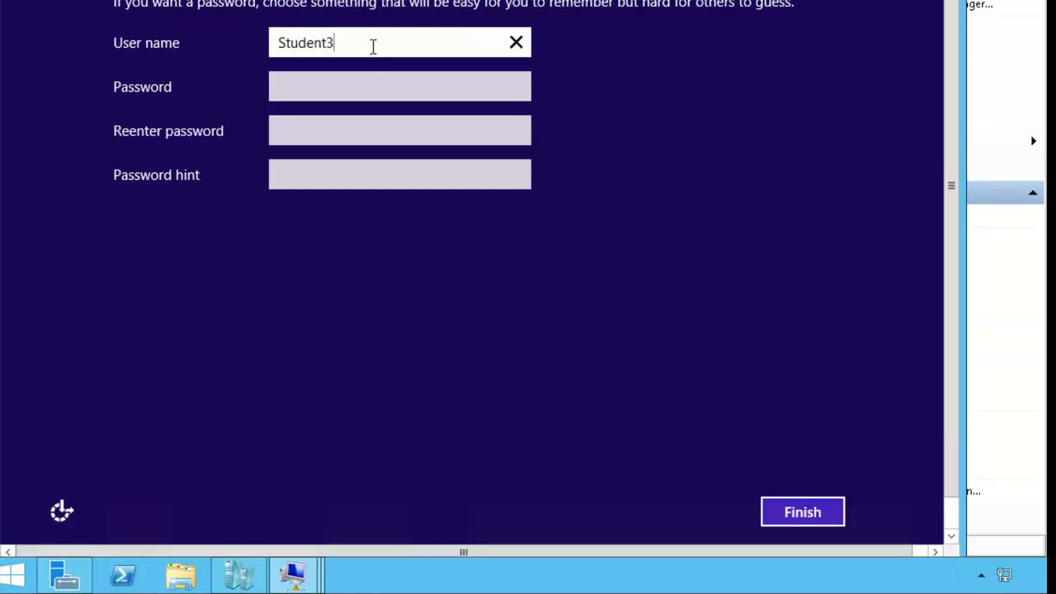
key(Tab)
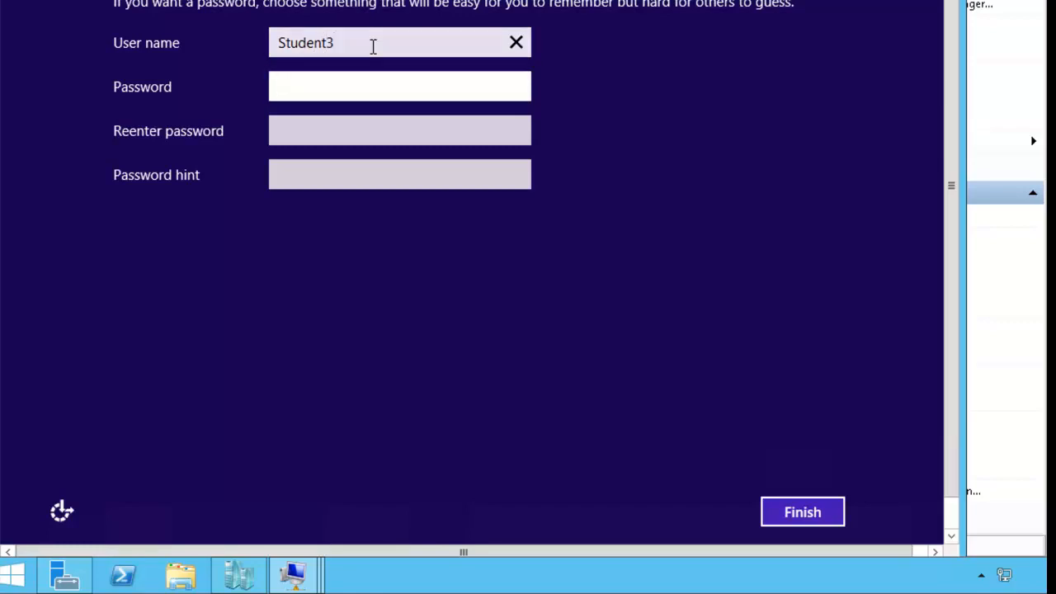
text(••••••••)
key(Tab)
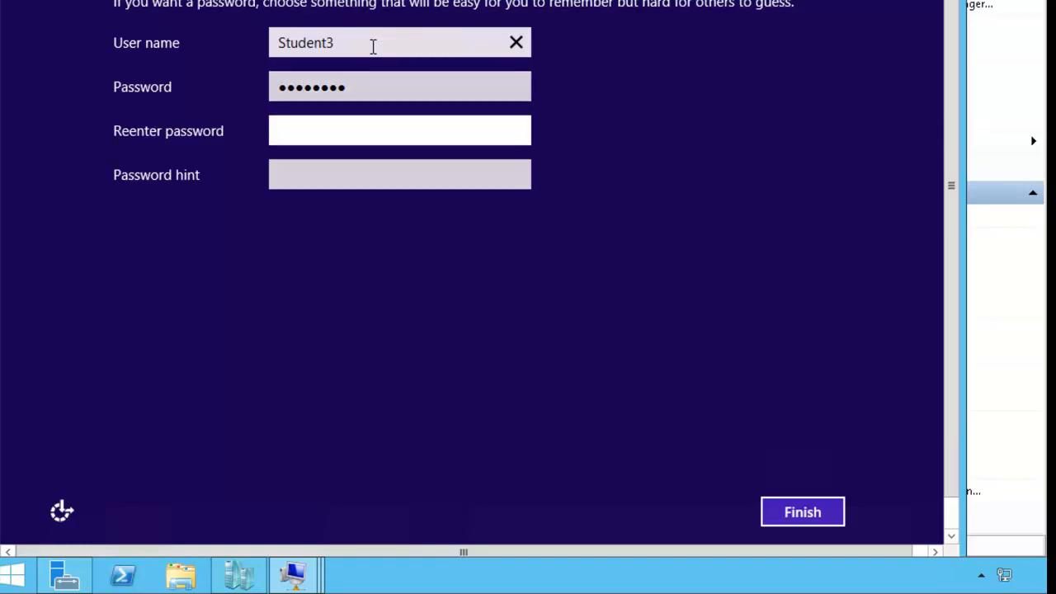
text(••••••••)
key(Tab)
text(gotit)
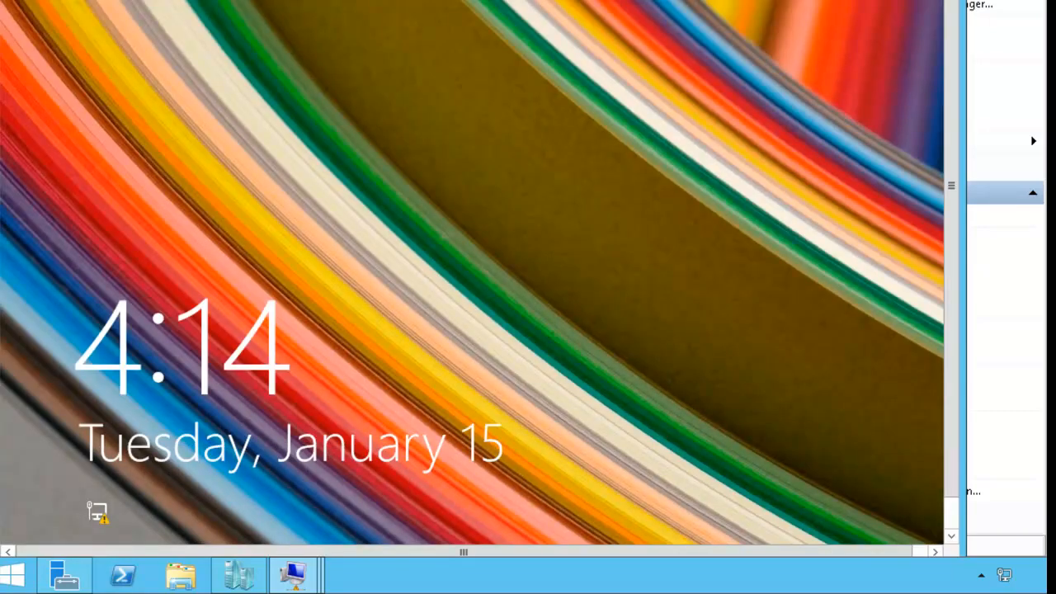
Step: Sign in from the lock screen as local user .\student3 with its password
click(482, 360)
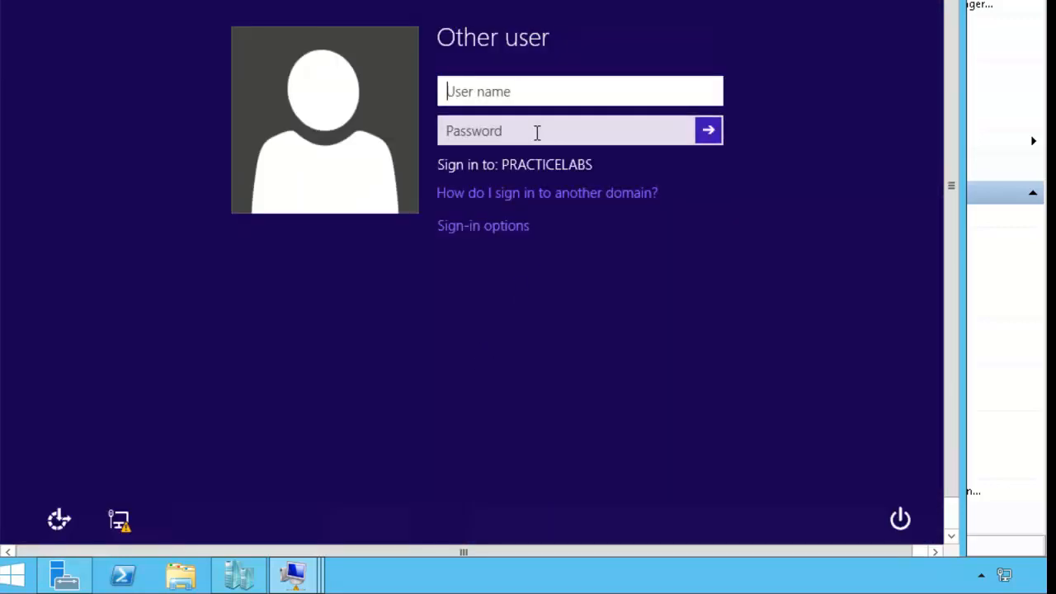
text(.\)
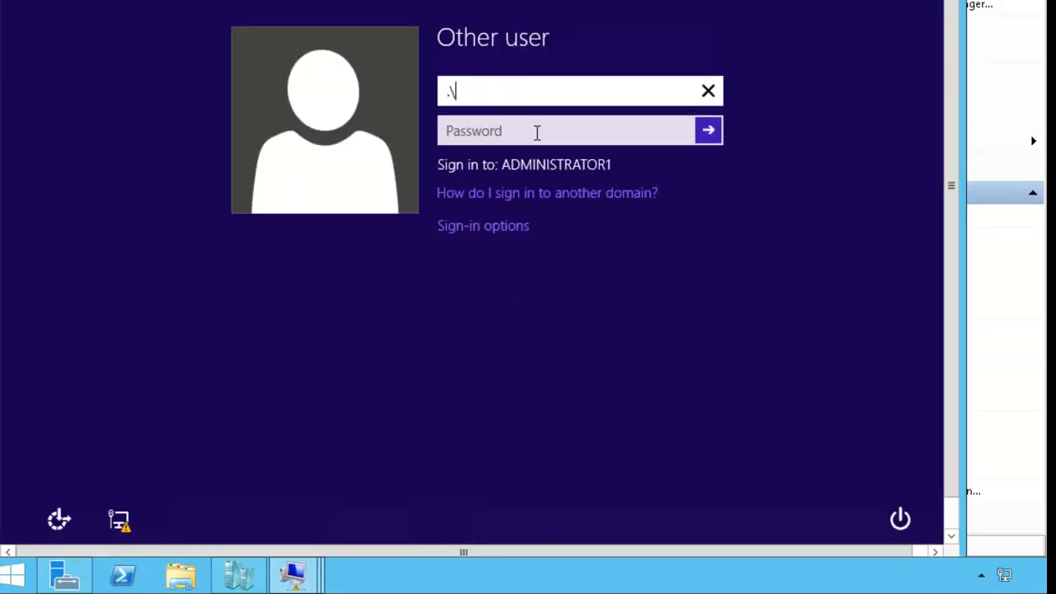
text(student3)
key(Tab)
text(••••••••)
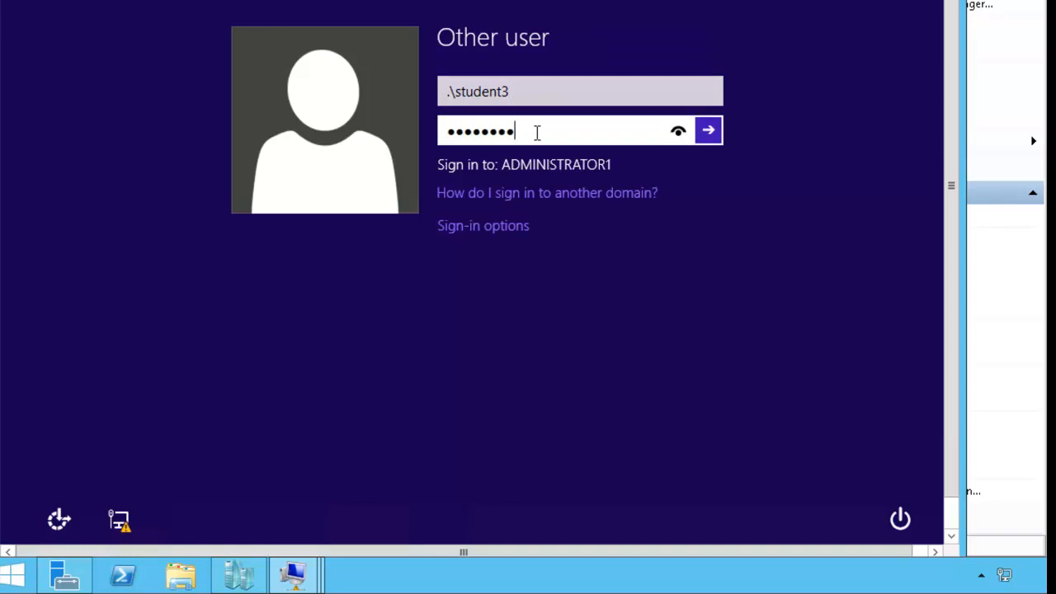
key(Return)
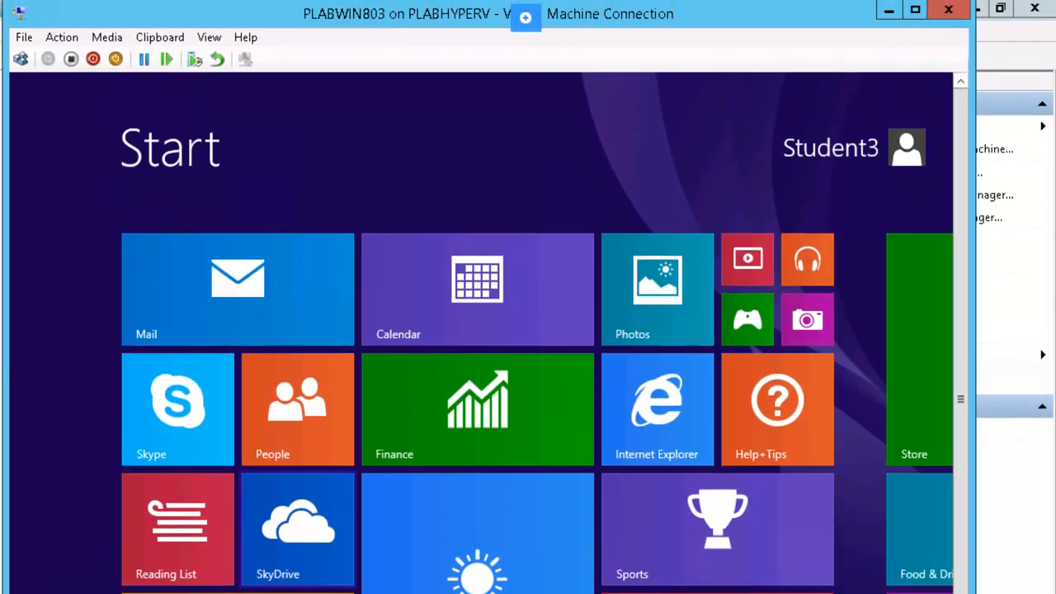
Step: Revert PLABWIN803 to its previous checkpoint from the Action menu
click(63, 37)
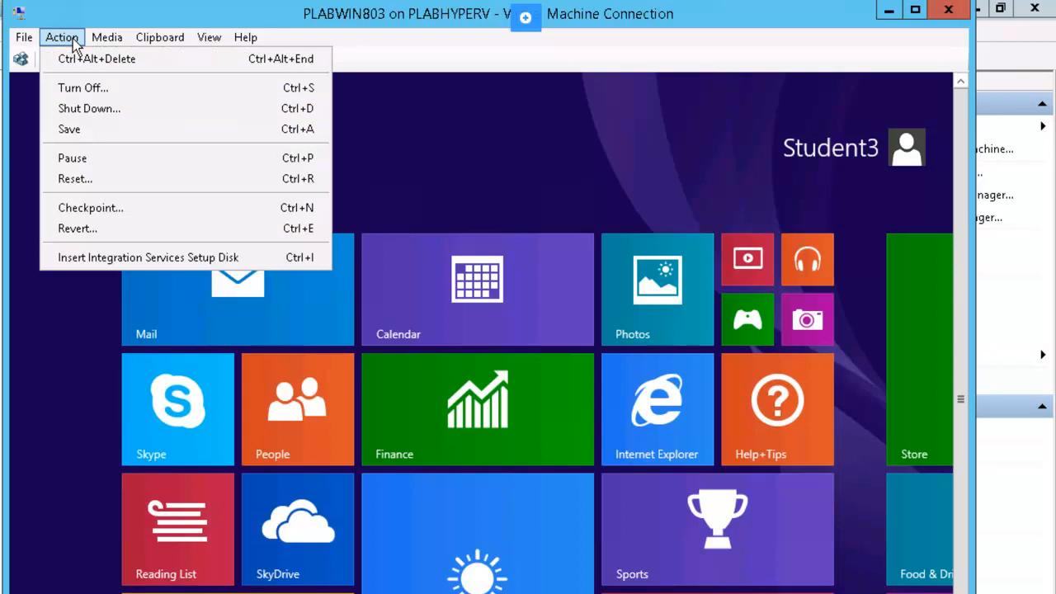
click(196, 237)
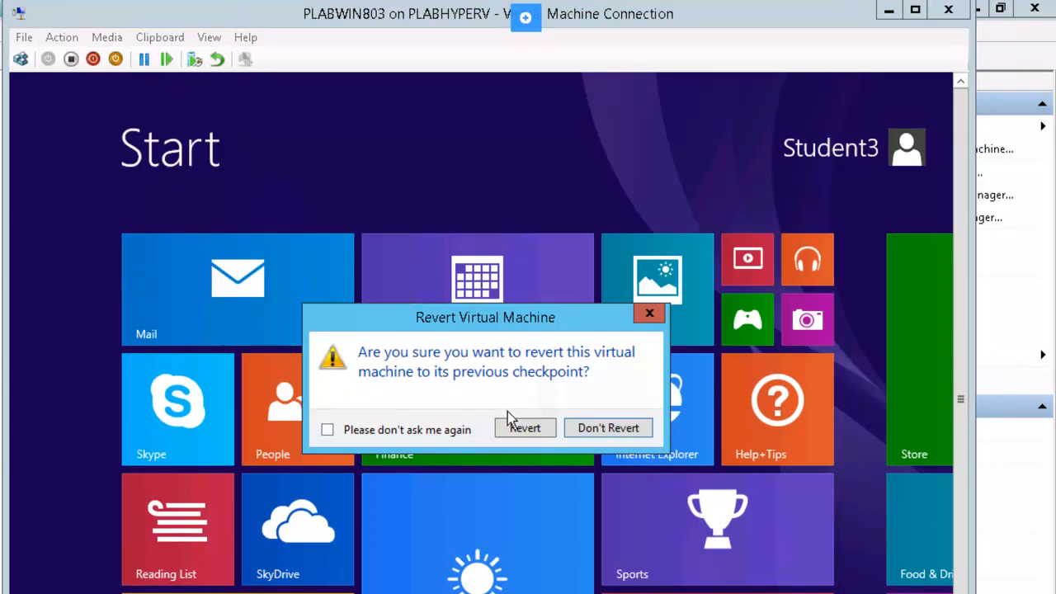
click(529, 430)
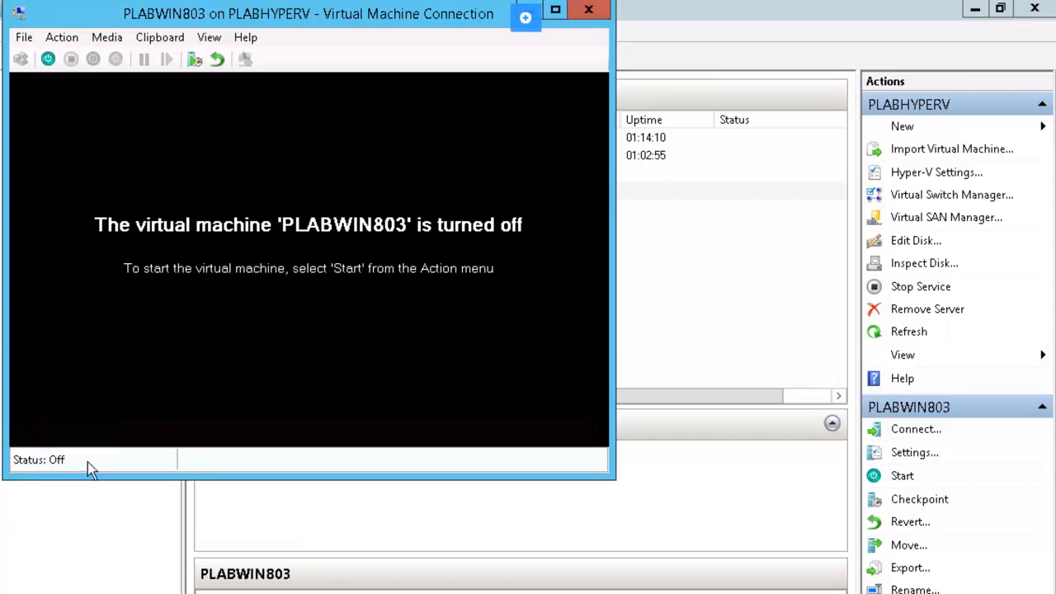
Step: Close the PLABWIN803 connection and revert PLABDC01 and PLABDM01 to their checkpoints
click(590, 11)
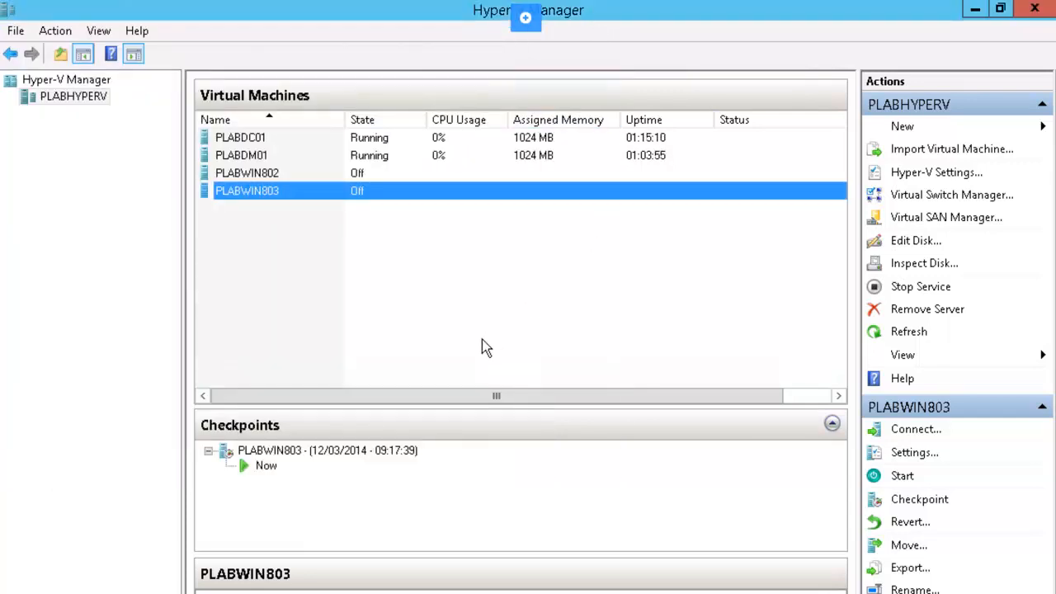
click(278, 144)
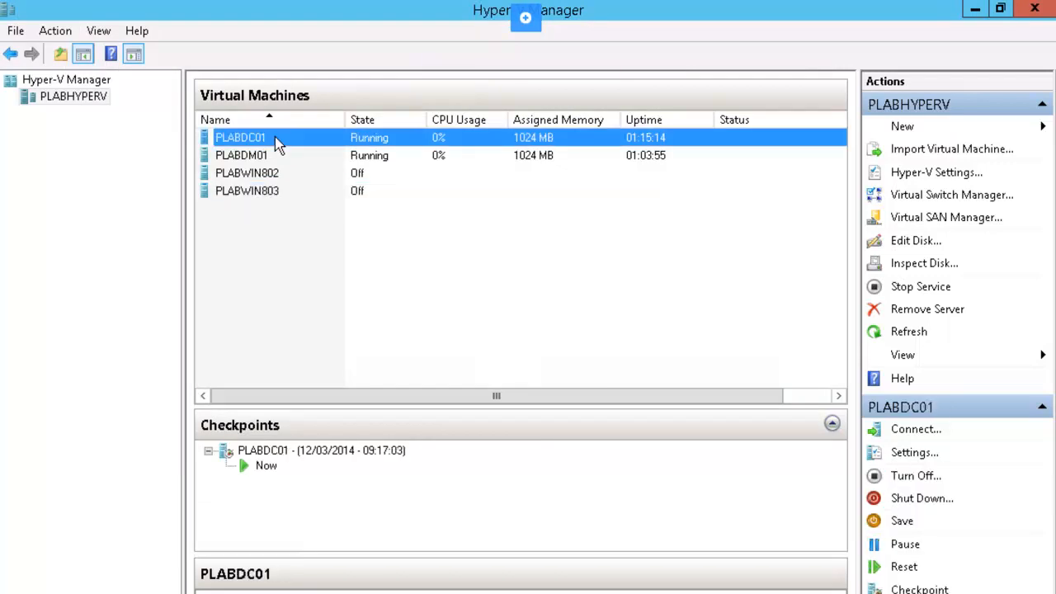
right_click(279, 144)
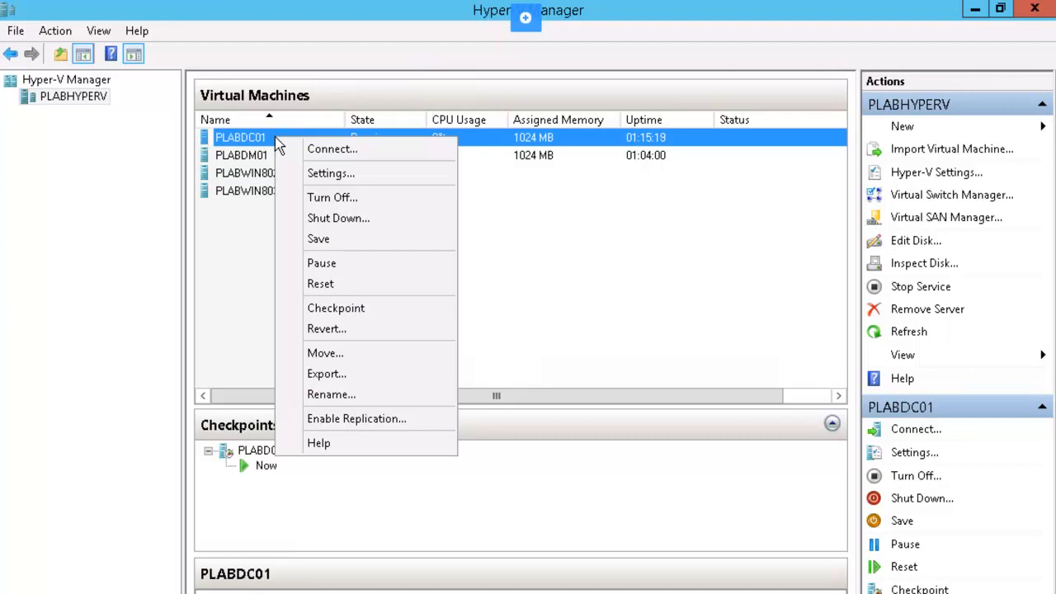
click(377, 329)
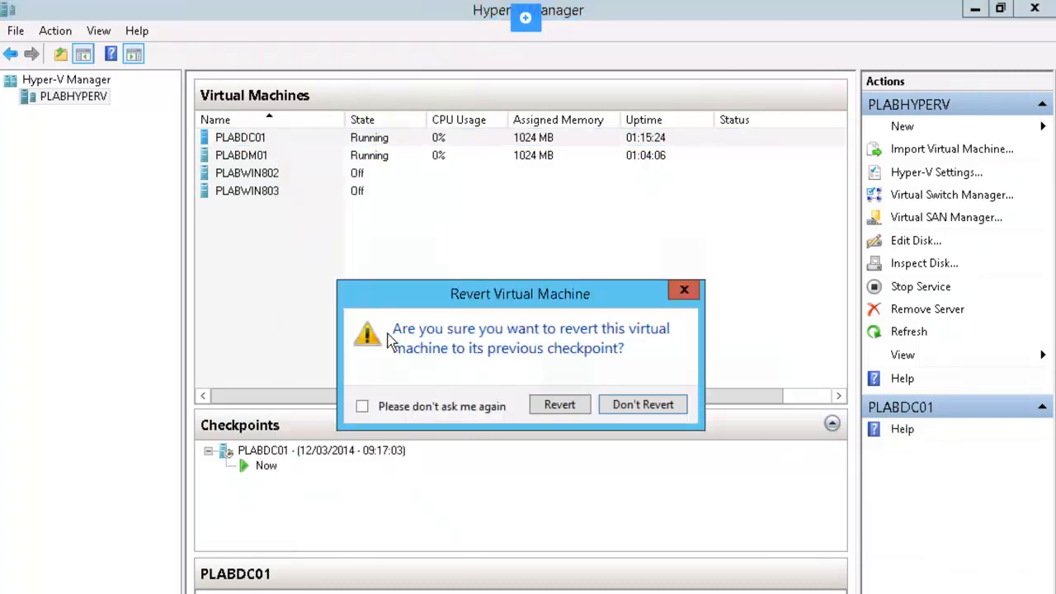
click(548, 406)
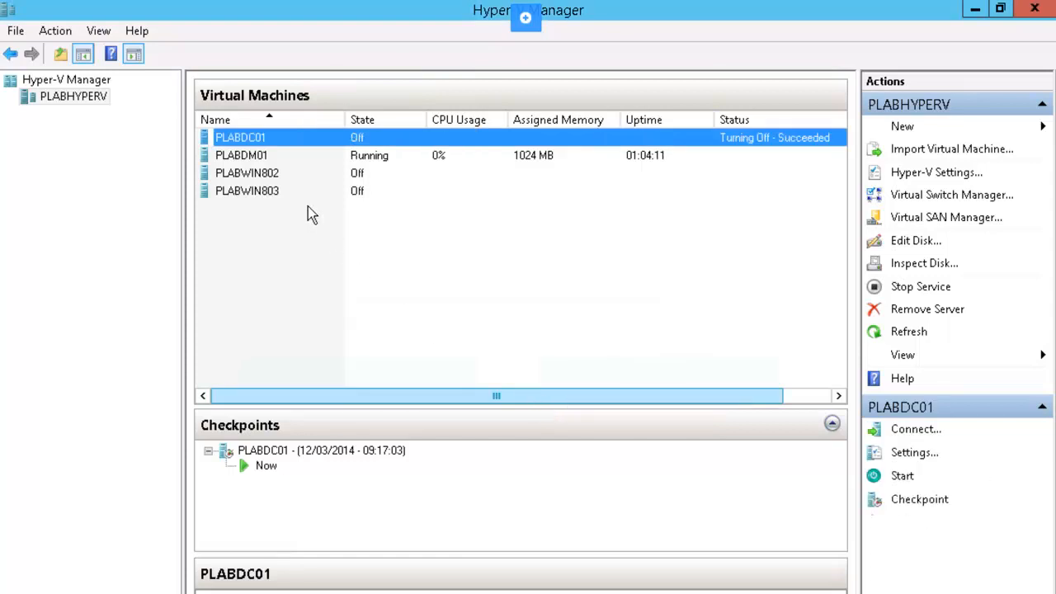
right_click(247, 155)
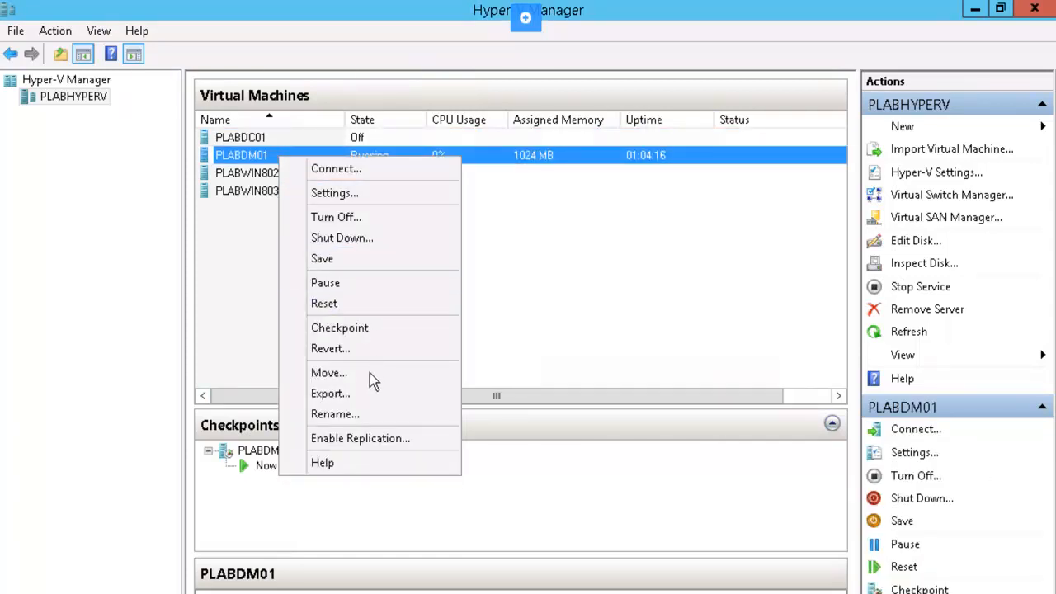
click(368, 350)
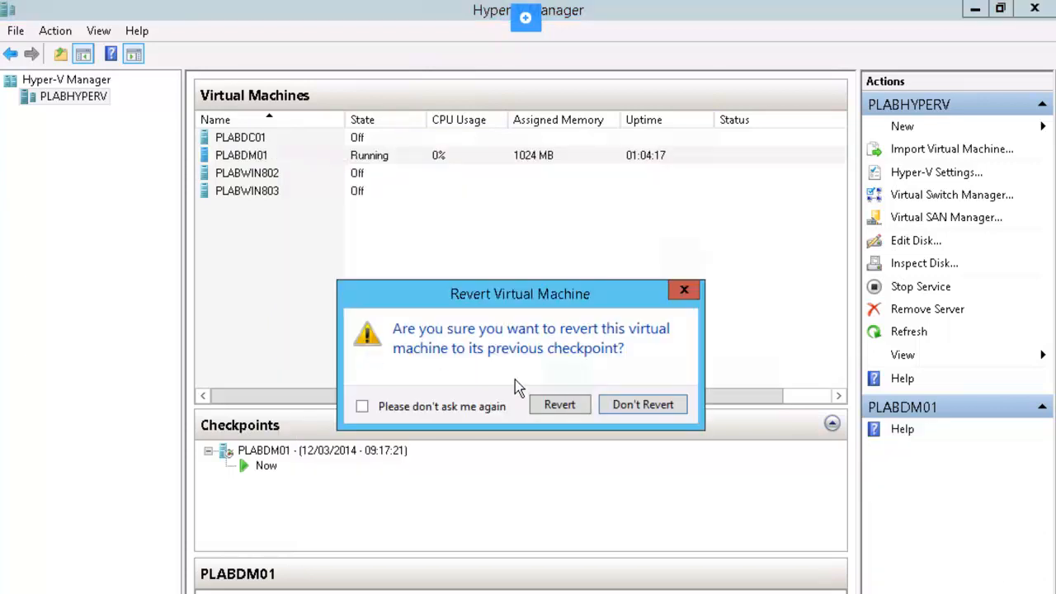
click(576, 406)
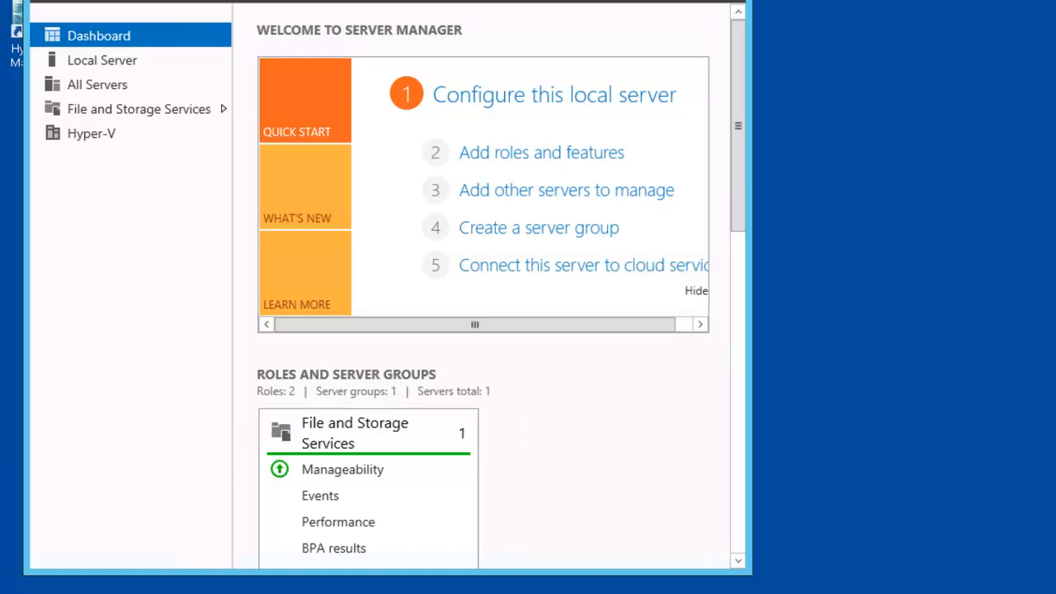
Step: Open File Explorer on New Volume (D:) and bring up its context menu
key(super+e)
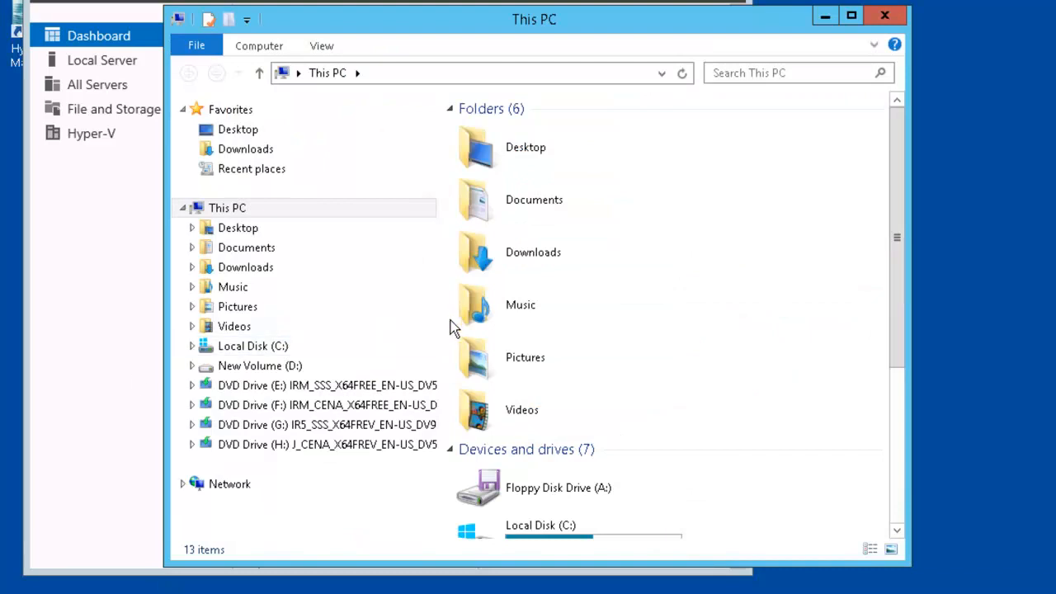
click(261, 366)
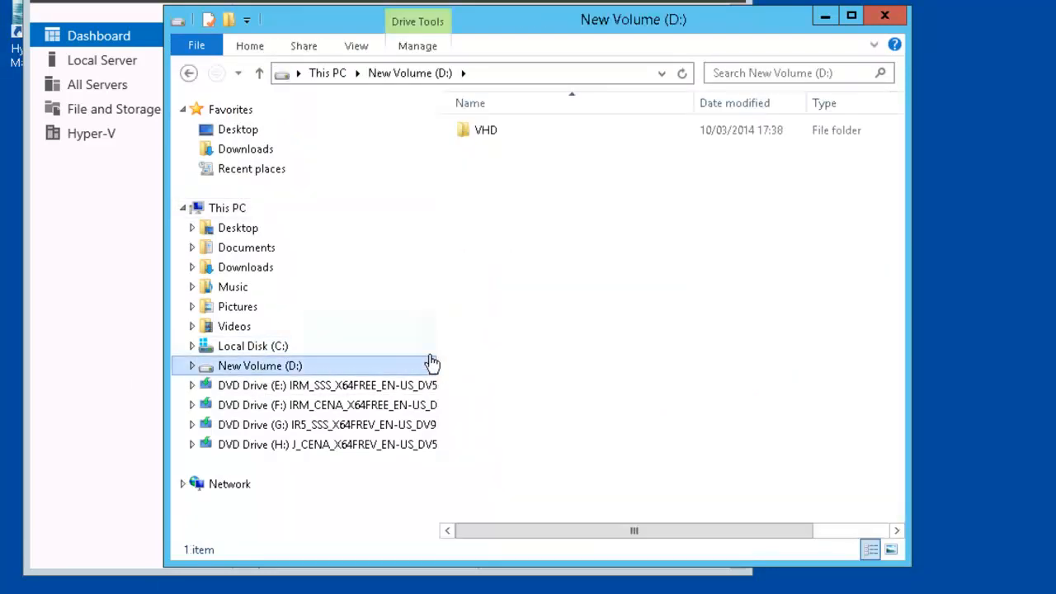
right_click(510, 251)
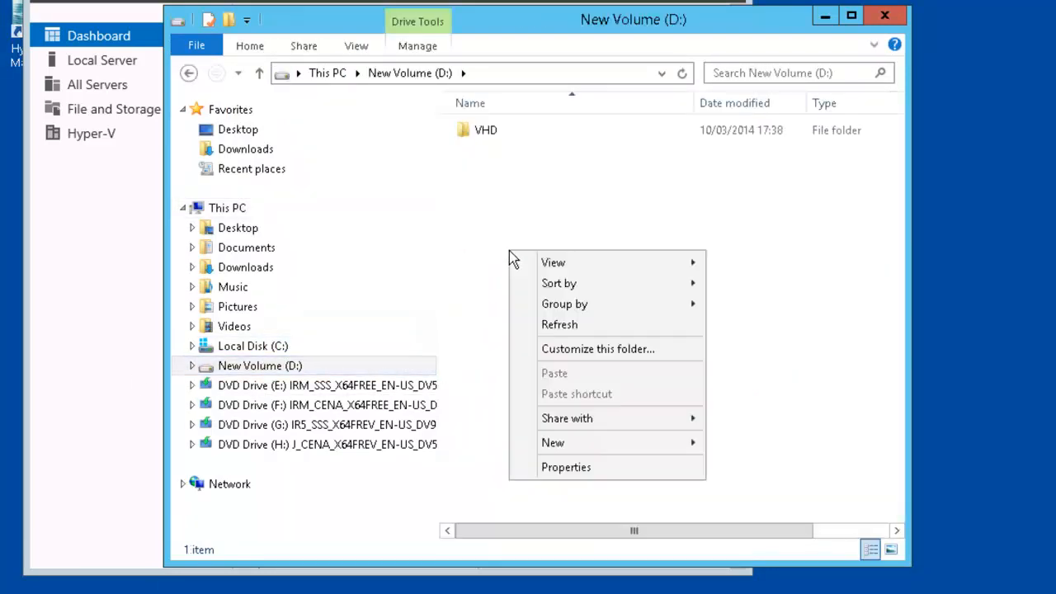
Step: Create new folders named images and mount on D:
mouse_move(667, 446)
click(738, 443)
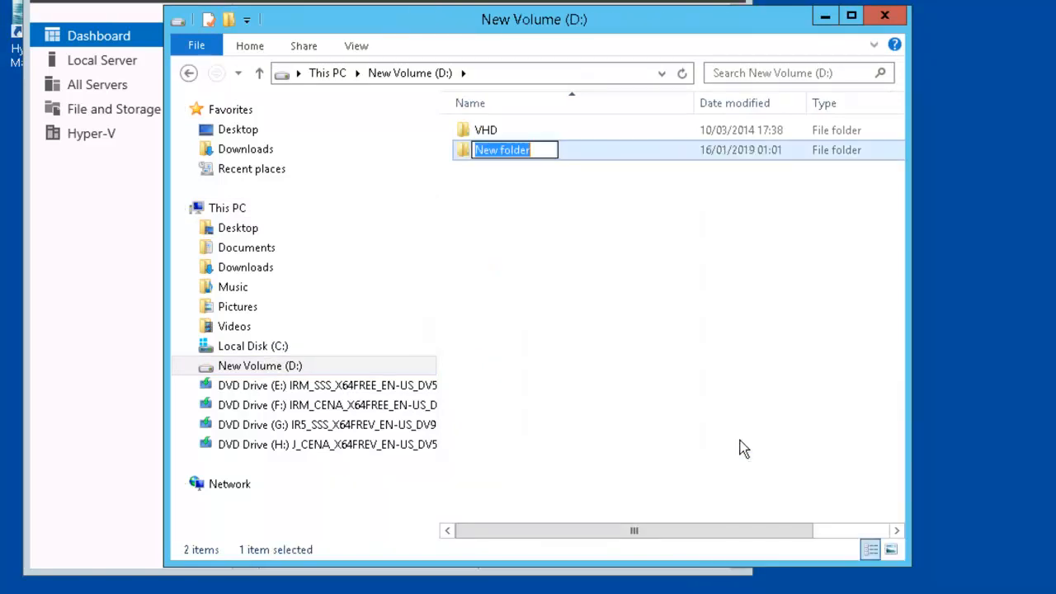
text(images)
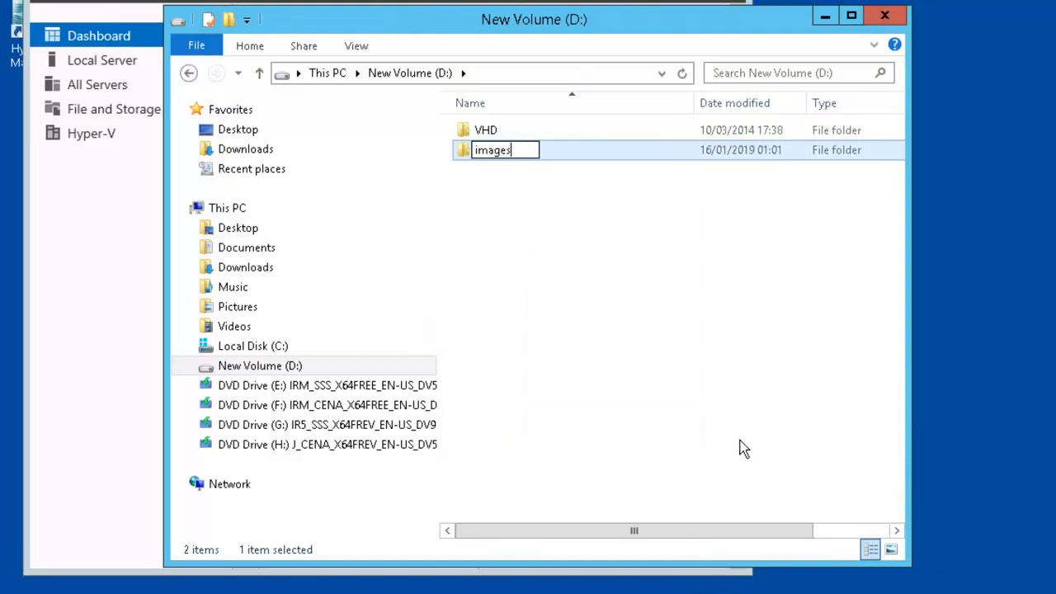
key(Return)
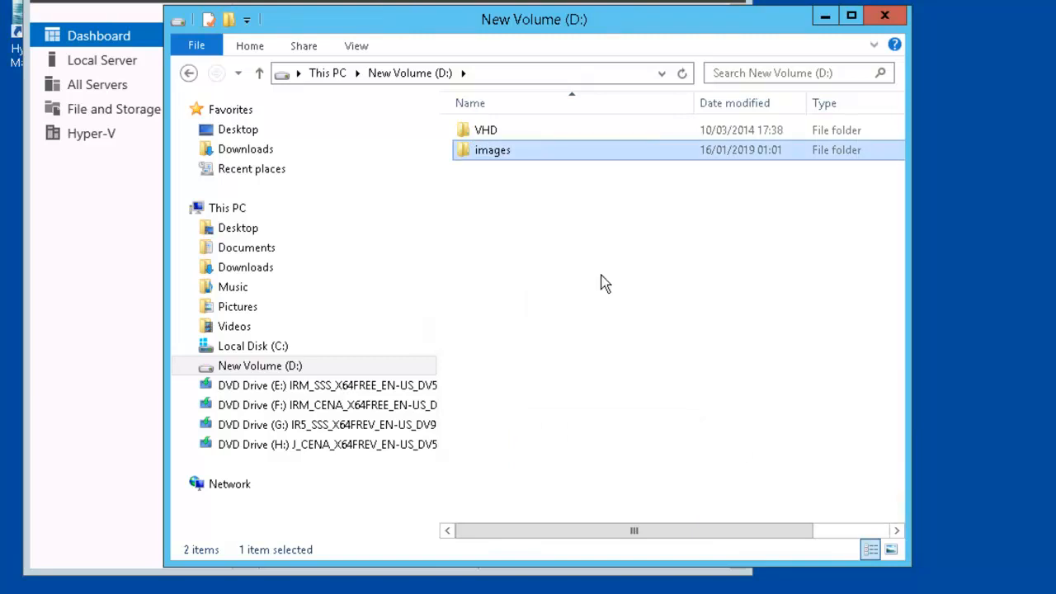
right_click(602, 282)
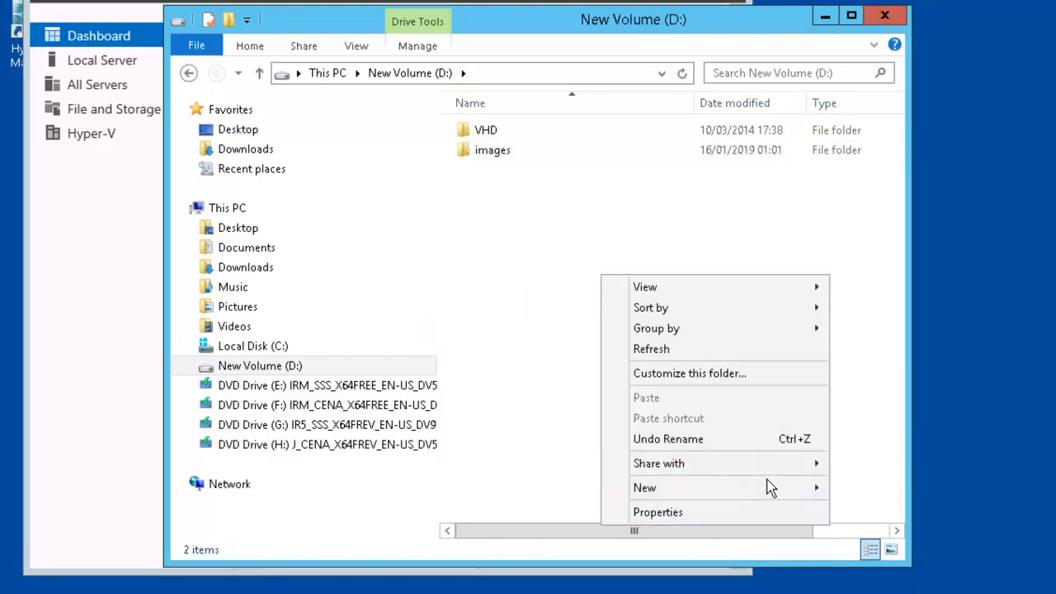
mouse_move(785, 488)
click(860, 488)
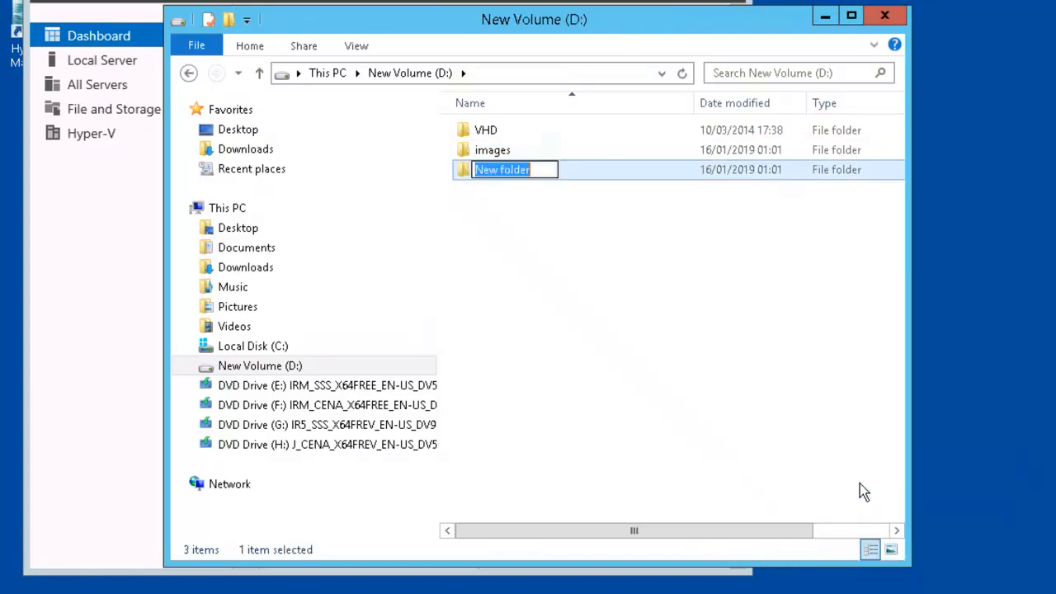
text(mount)
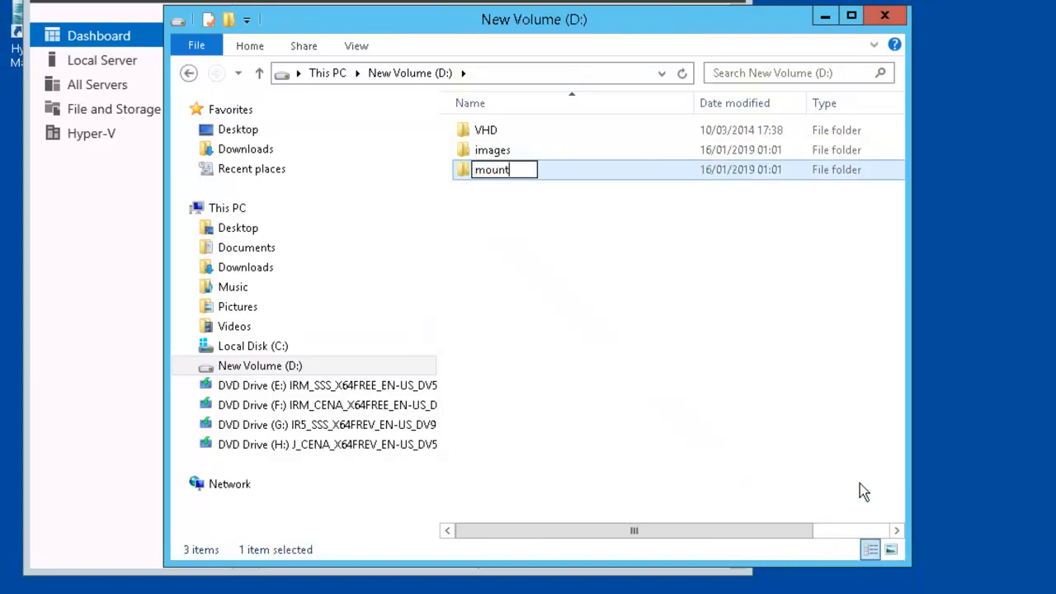
key(Return)
Step: Create new folders named updates and drivers on D:
right_click(512, 288)
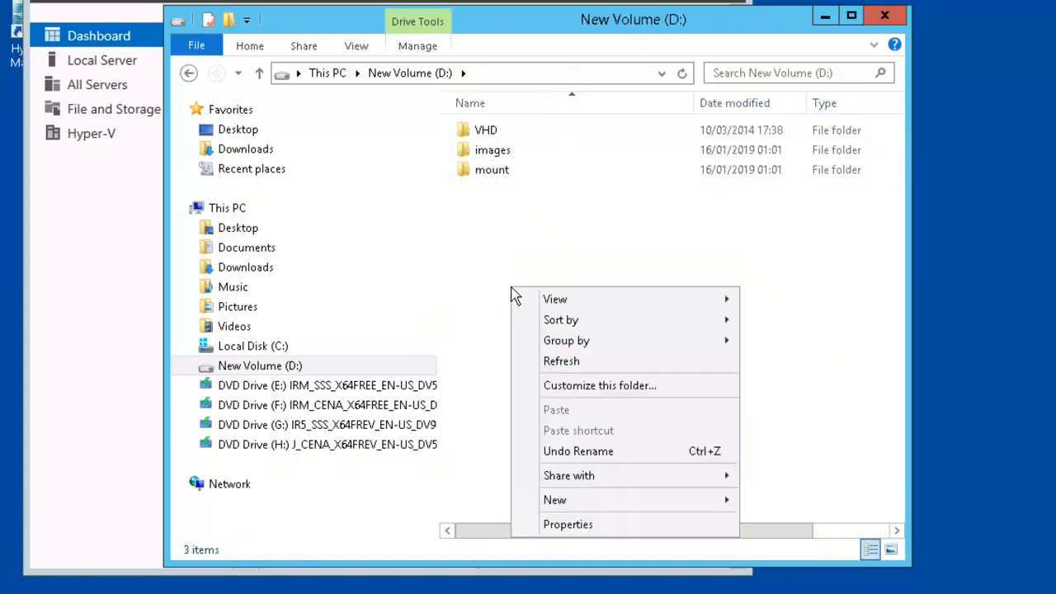
mouse_move(679, 499)
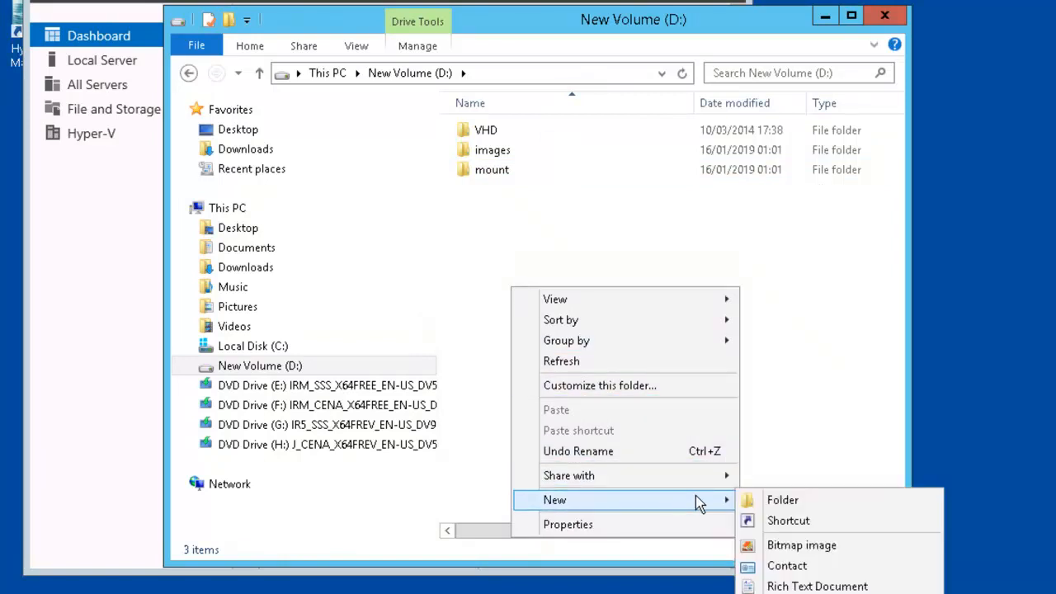
click(778, 499)
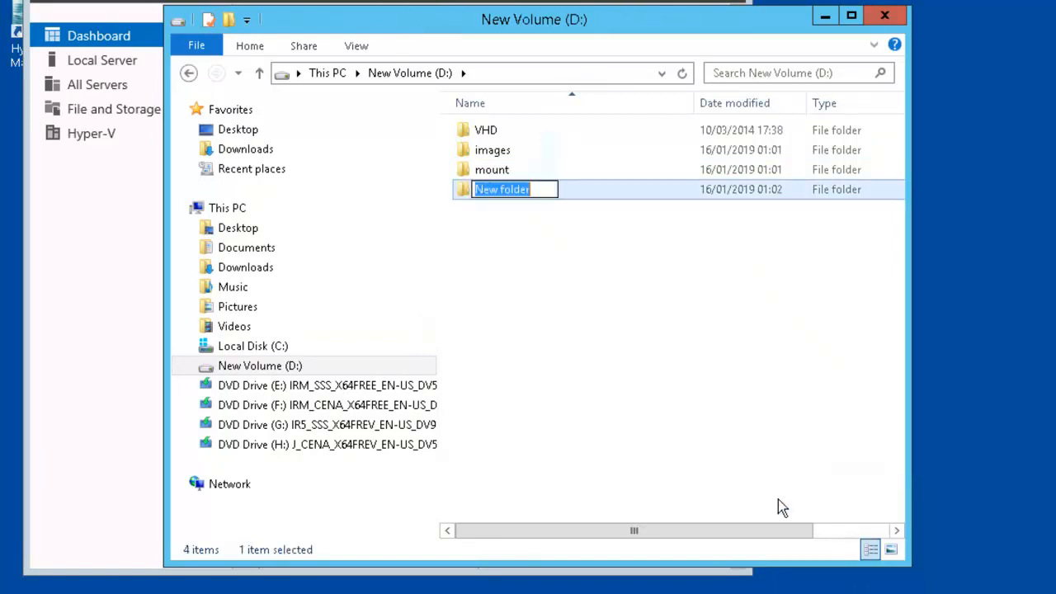
text(updates)
key(Return)
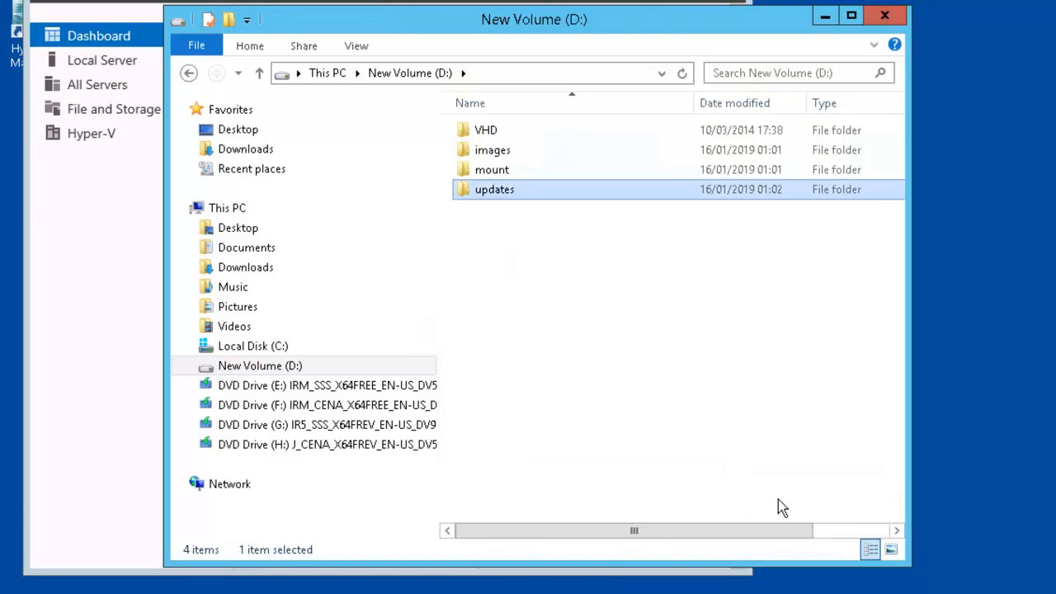
right_click(597, 331)
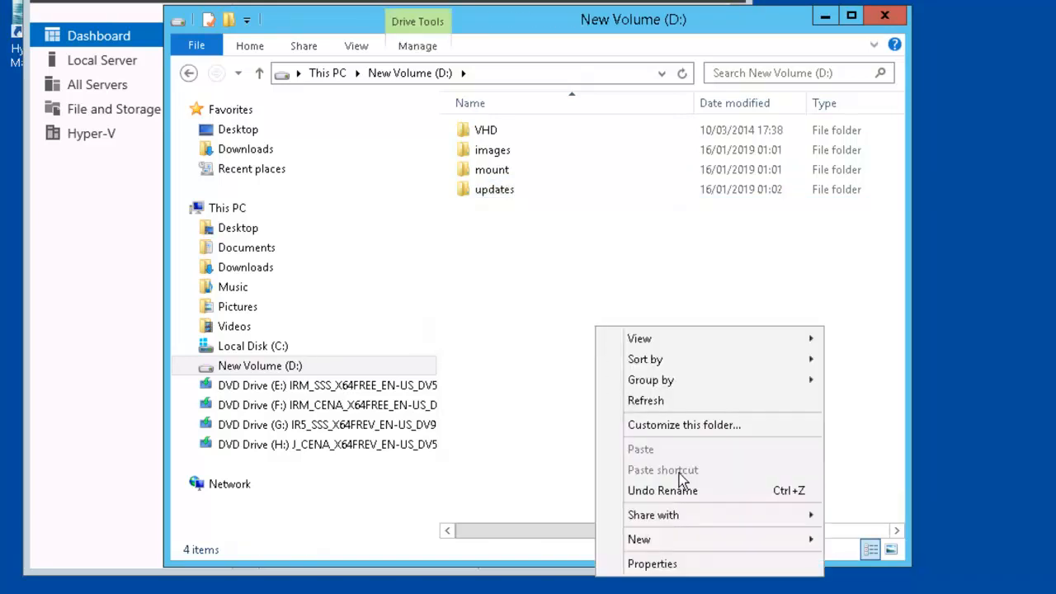
mouse_move(747, 545)
click(846, 541)
text(drivers)
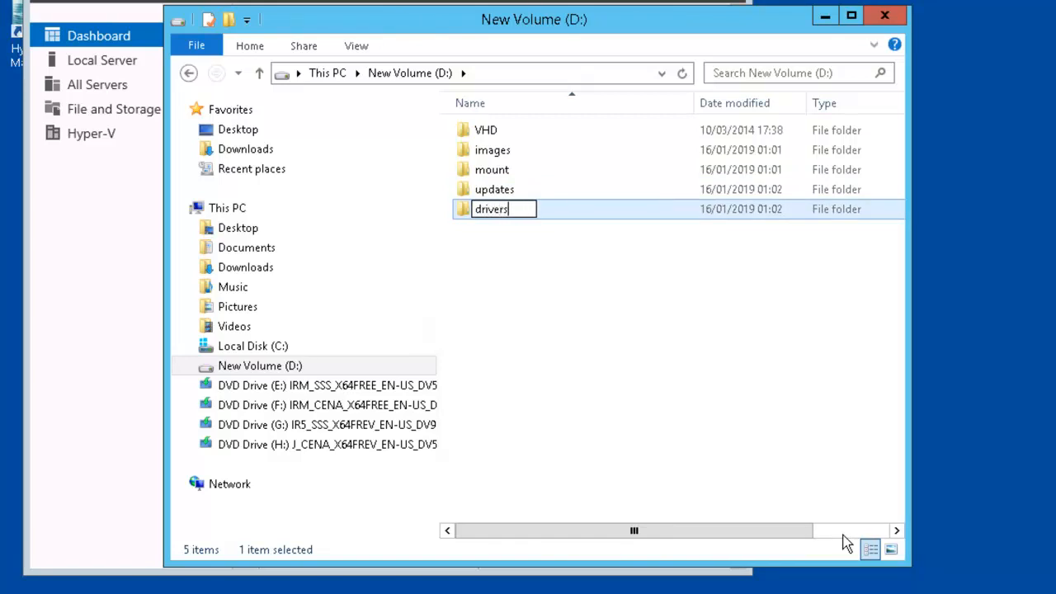
key(Return)
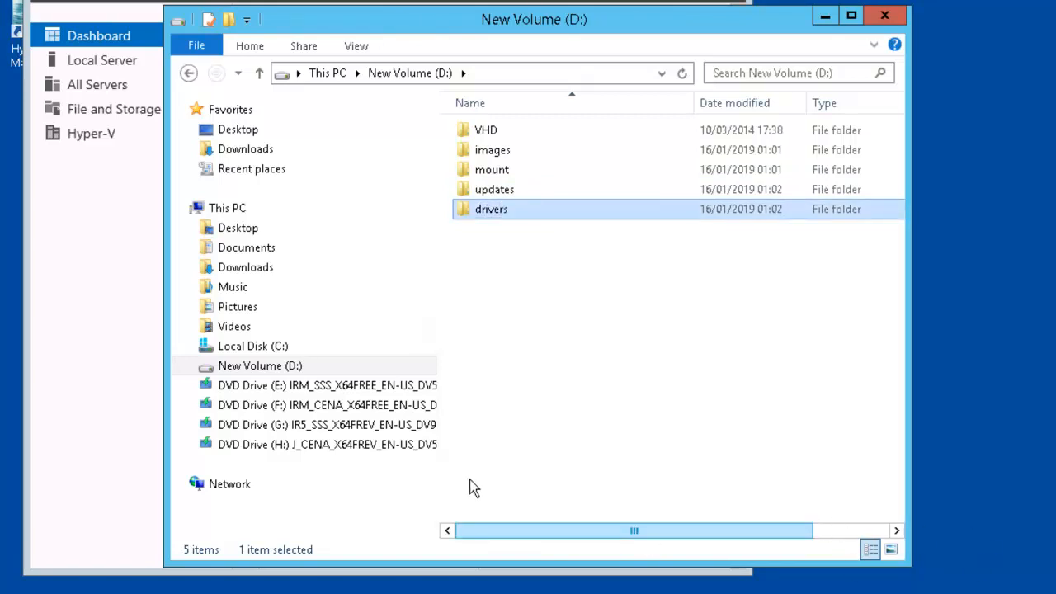
Step: Copy install.wim from the sources folder on the F: DVD drive
click(200, 407)
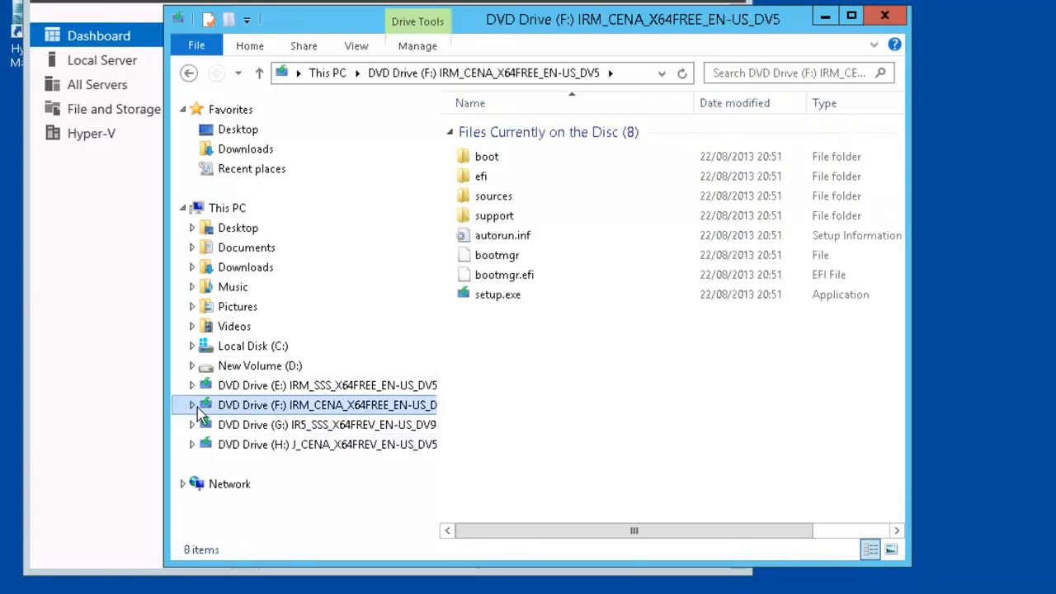
click(193, 406)
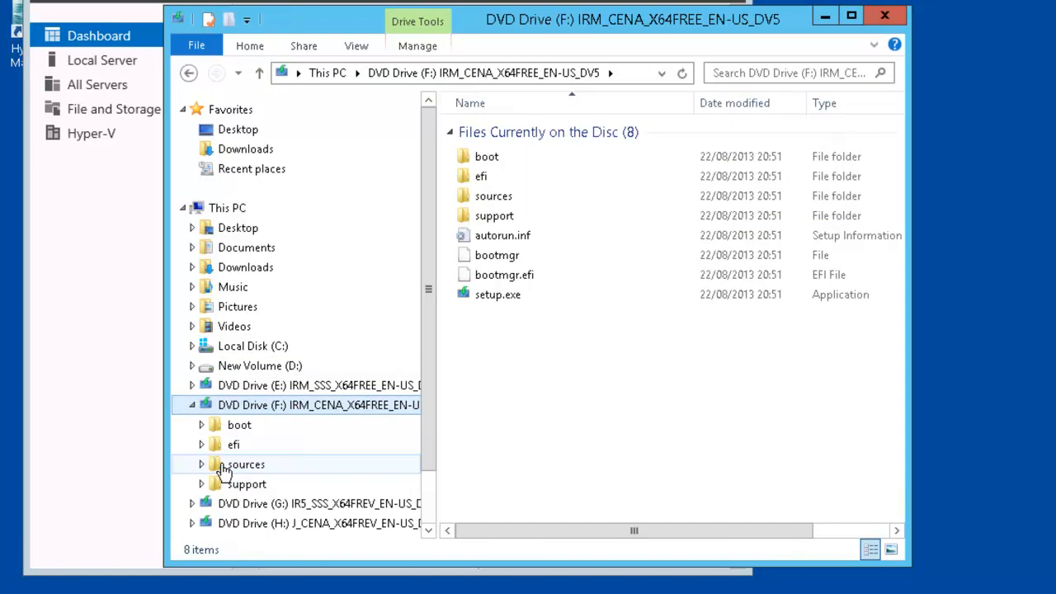
click(202, 465)
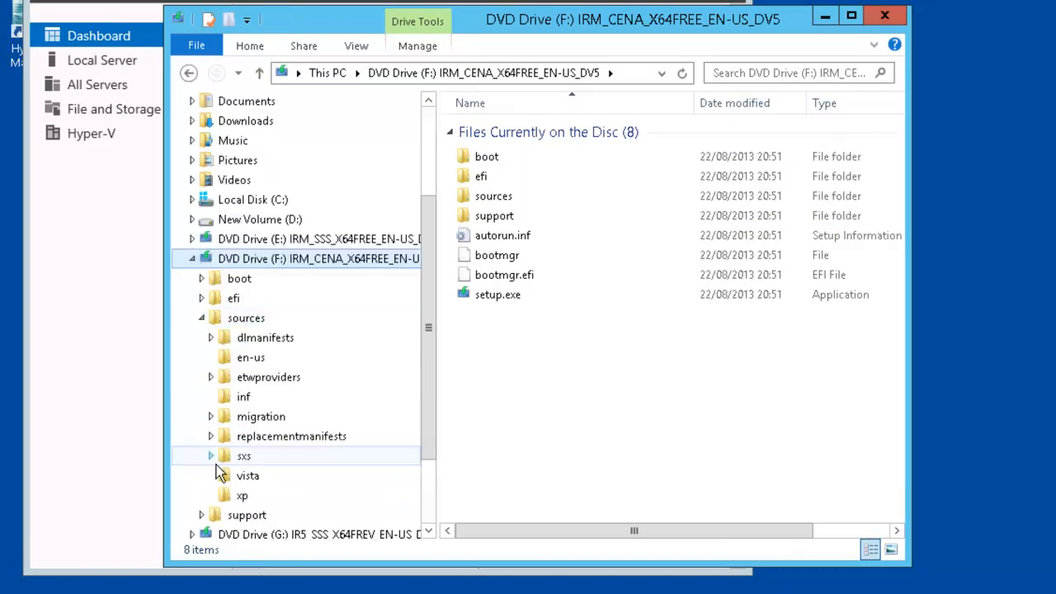
click(247, 319)
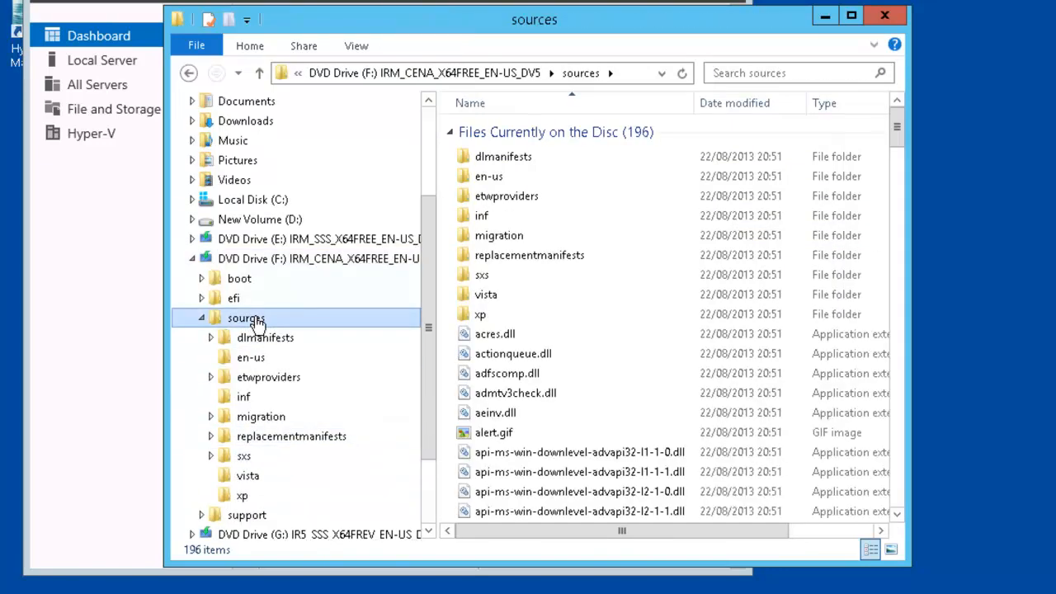
scroll(672, 321, down, 20)
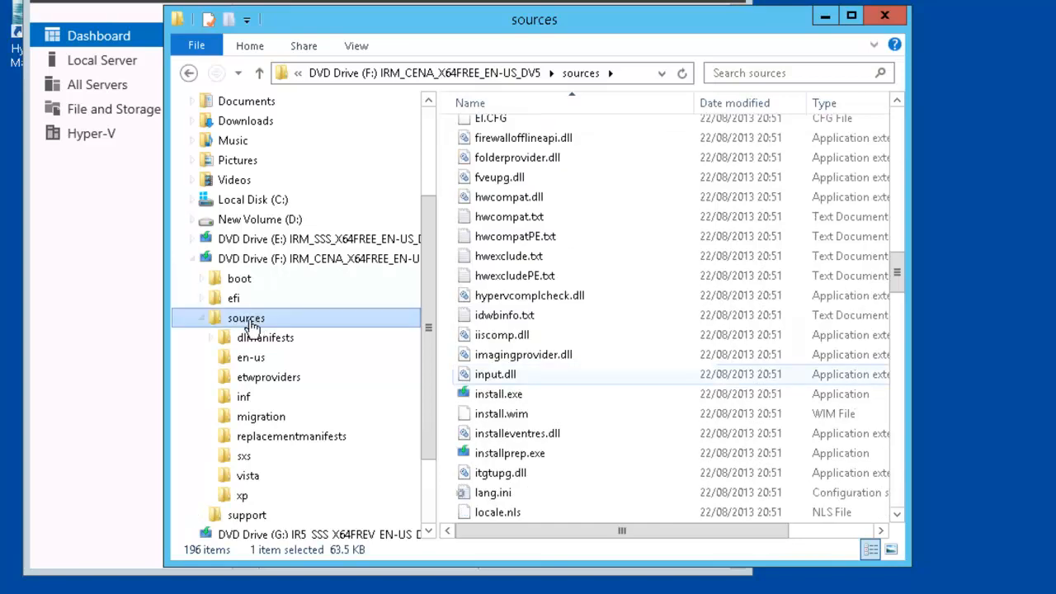
click(527, 414)
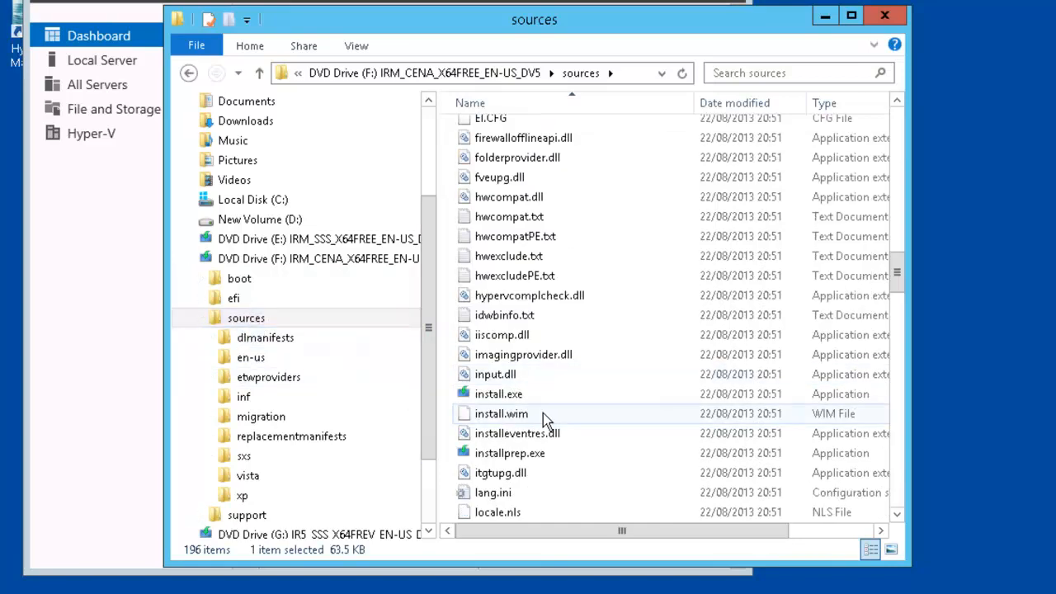
right_click(543, 413)
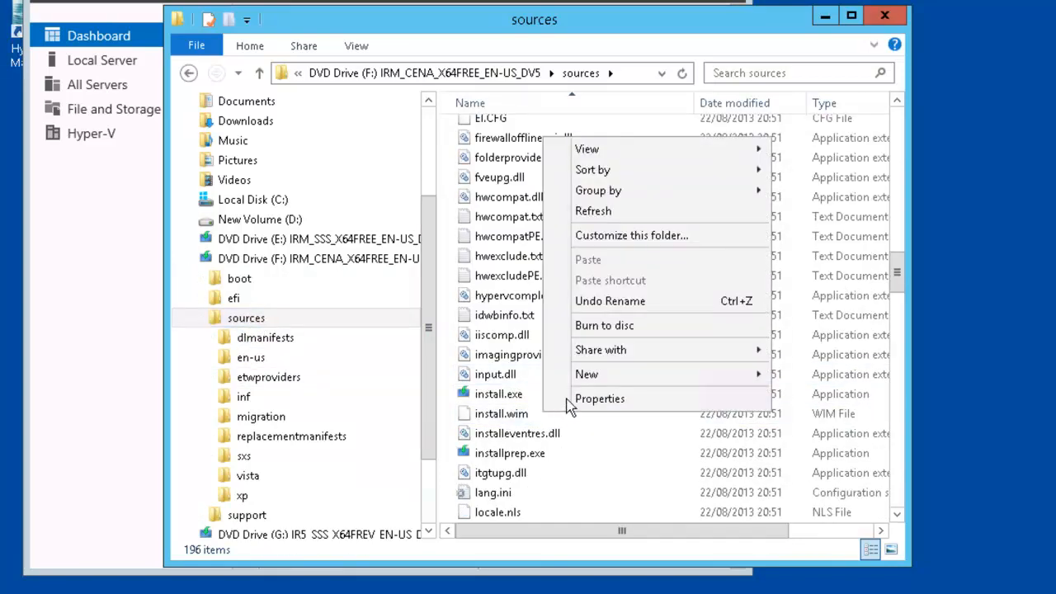
click(522, 413)
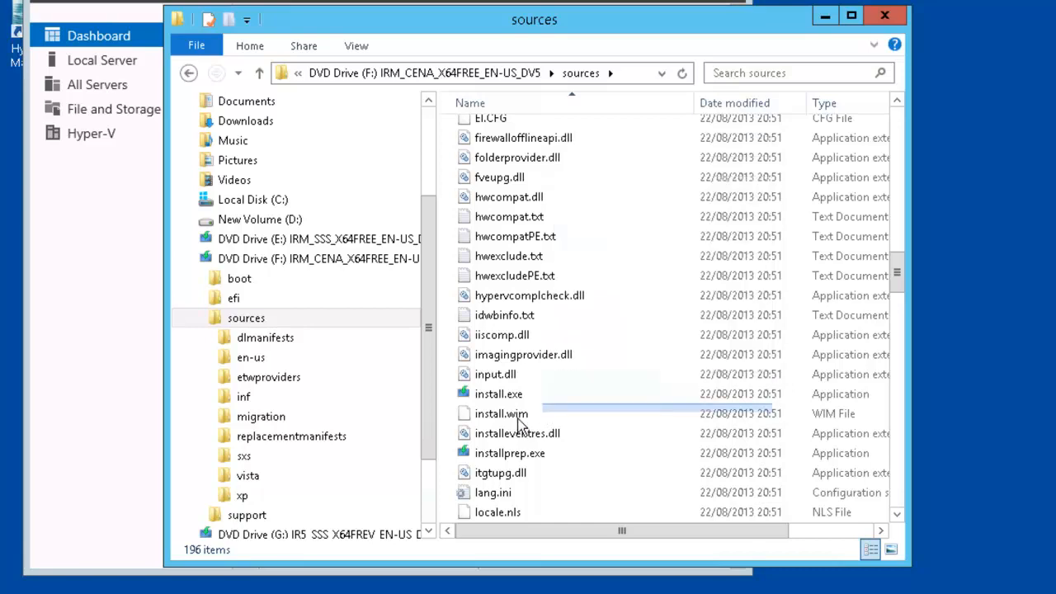
click(525, 415)
right_click(530, 416)
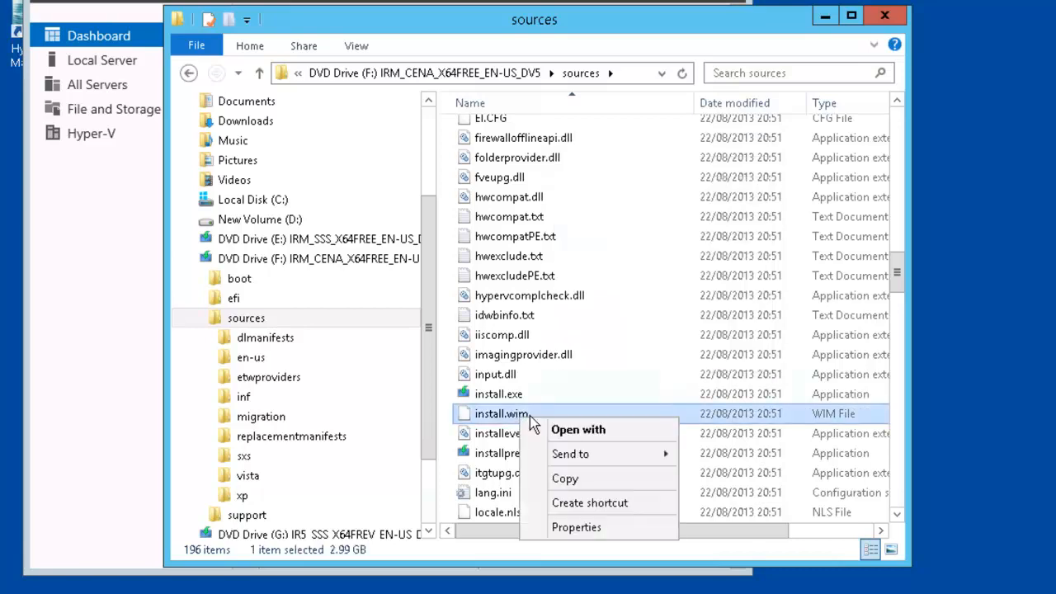
click(589, 487)
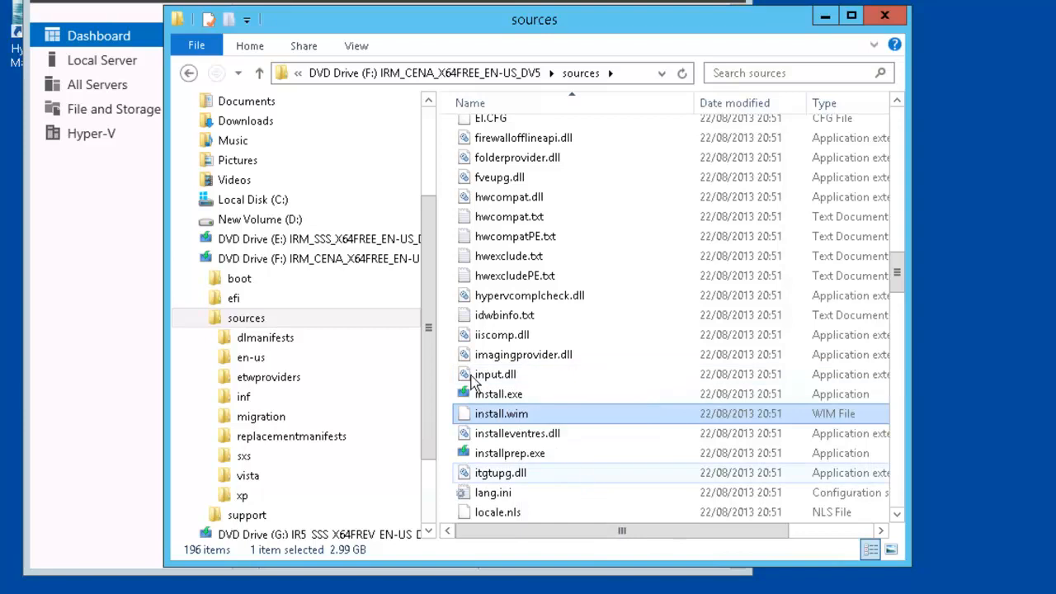
Step: Paste install.wim into the images folder on New Volume (D:)
click(218, 224)
double_click(495, 152)
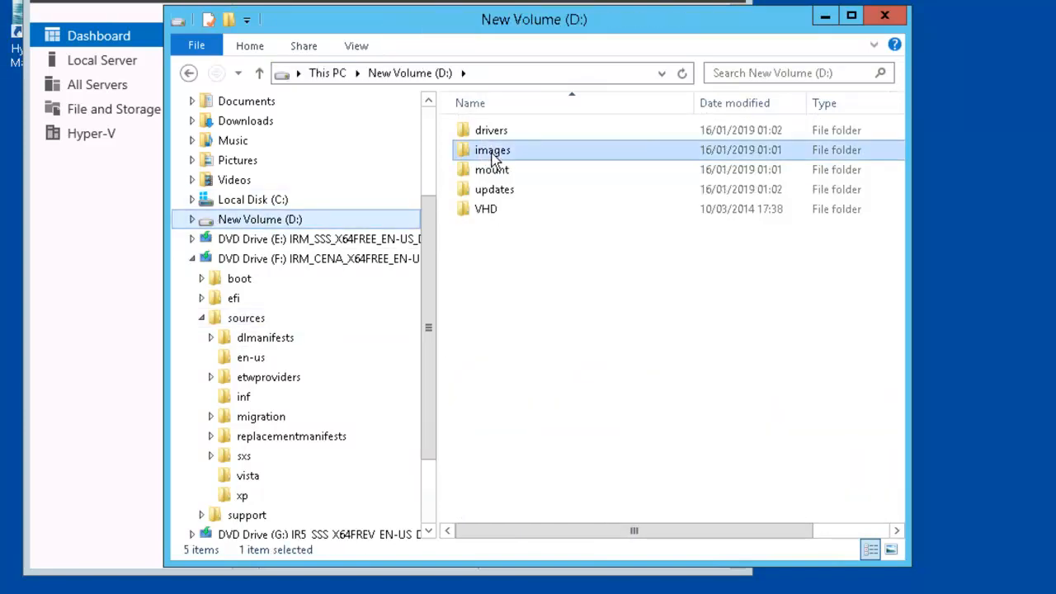
right_click(503, 180)
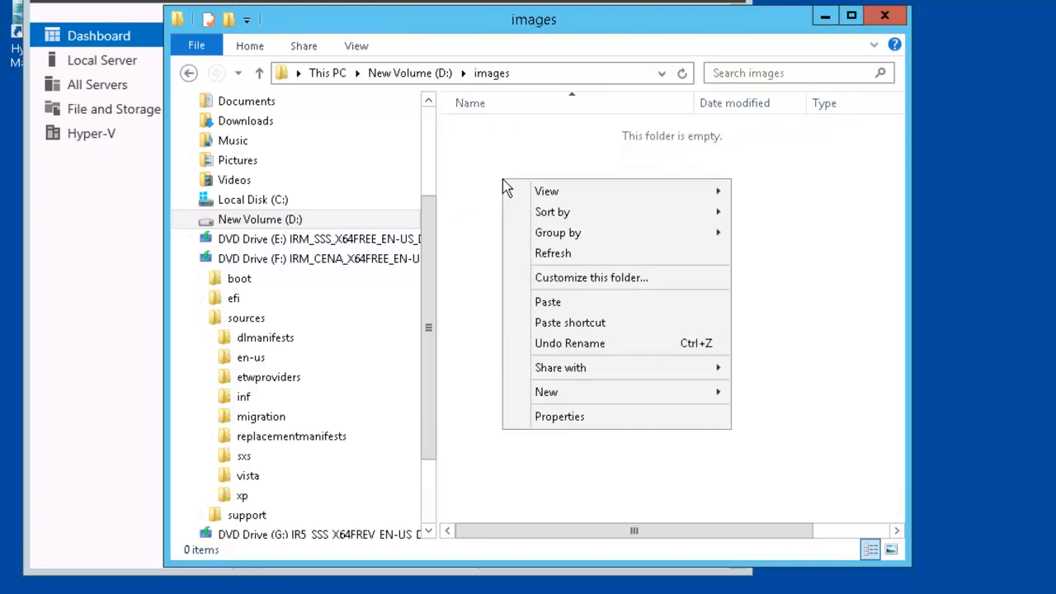
click(549, 302)
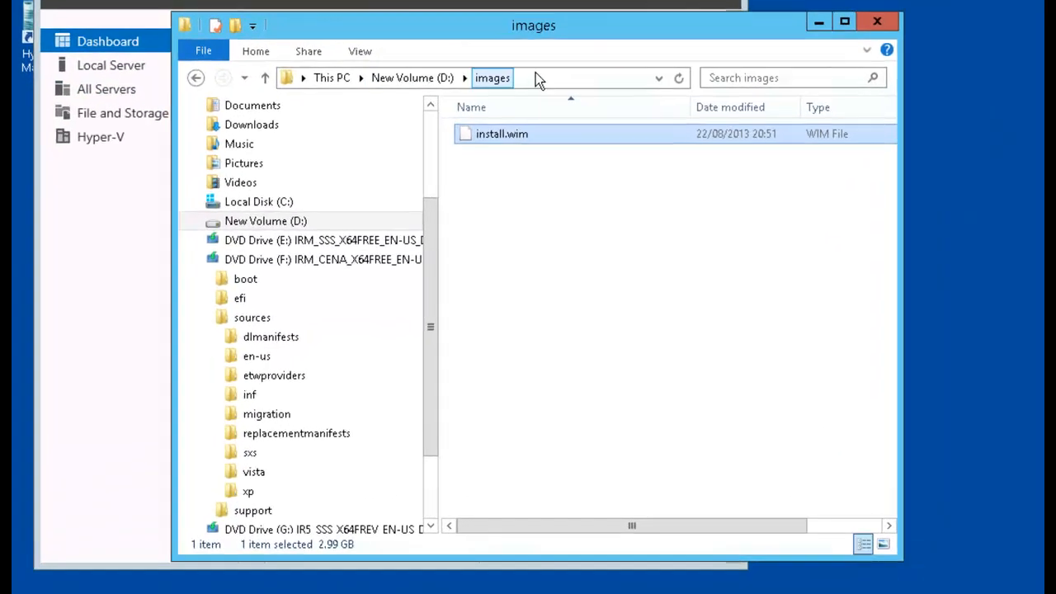
Step: Launch Internet Explorer by entering iexplore in the Explorer address bar
click(533, 132)
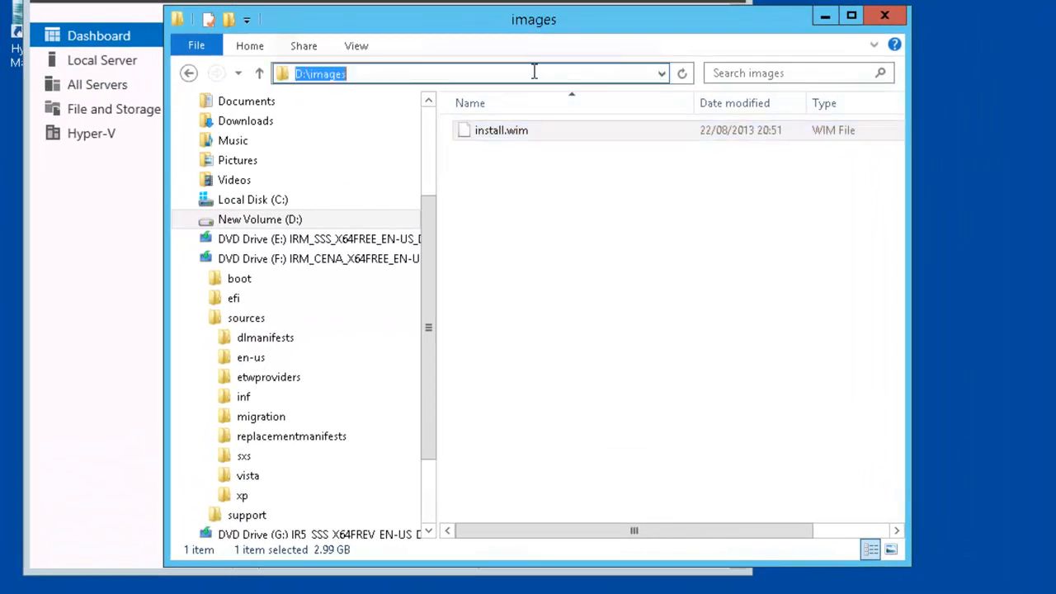
key(BackSpace)
text(iexplo)
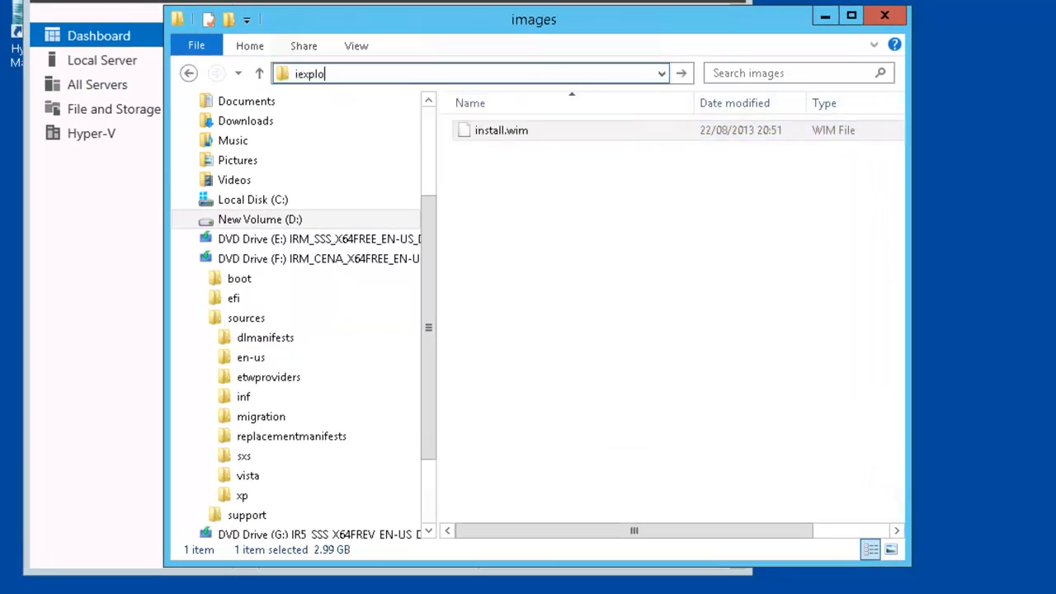
text(re)
key(Return)
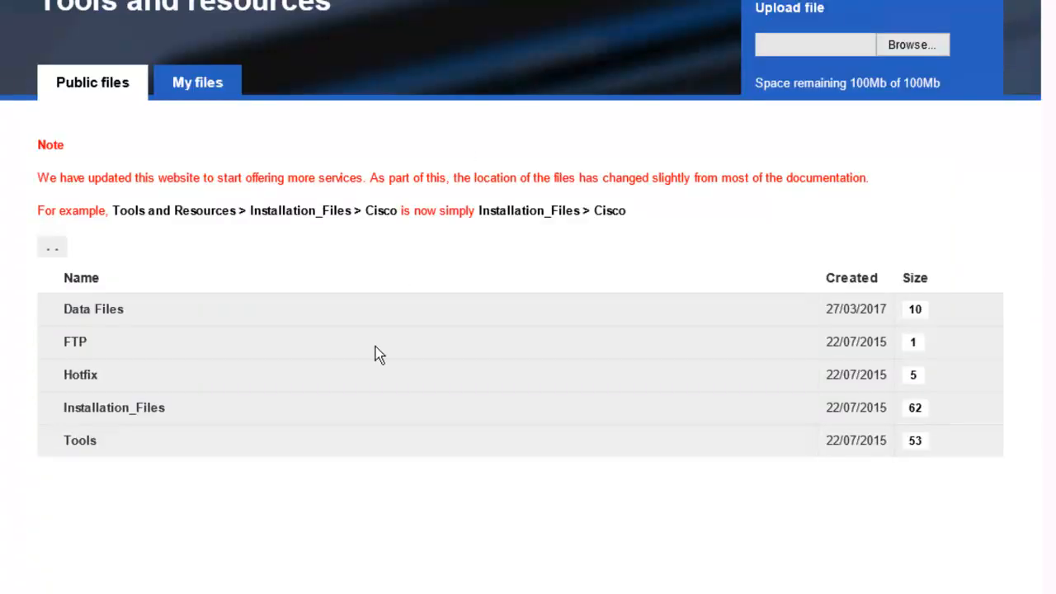
Step: Open the Tools folder on the file site, then its Windows81 folder
click(86, 444)
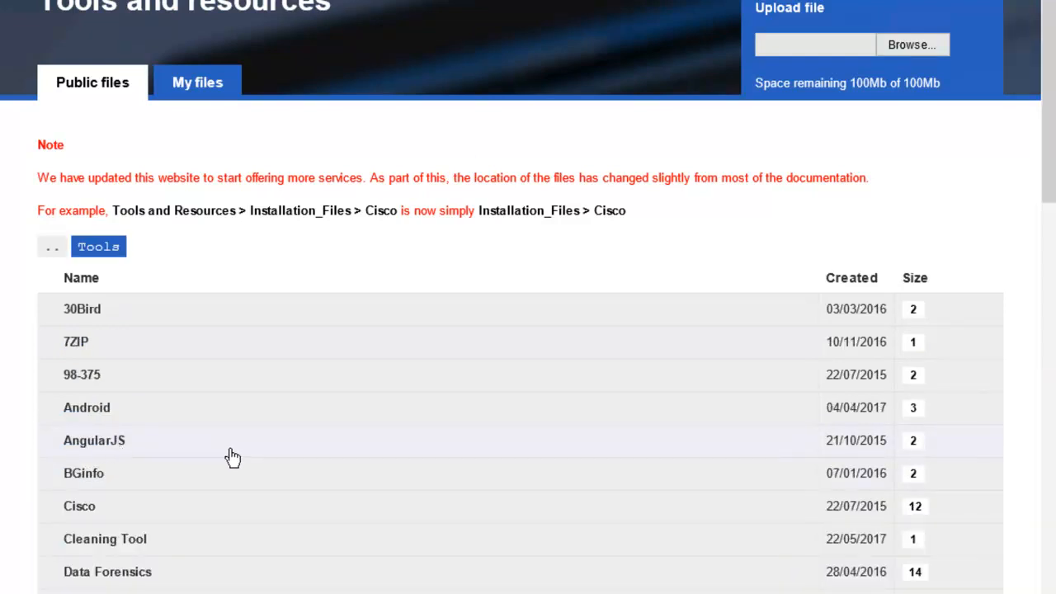
scroll(267, 436, down, 12)
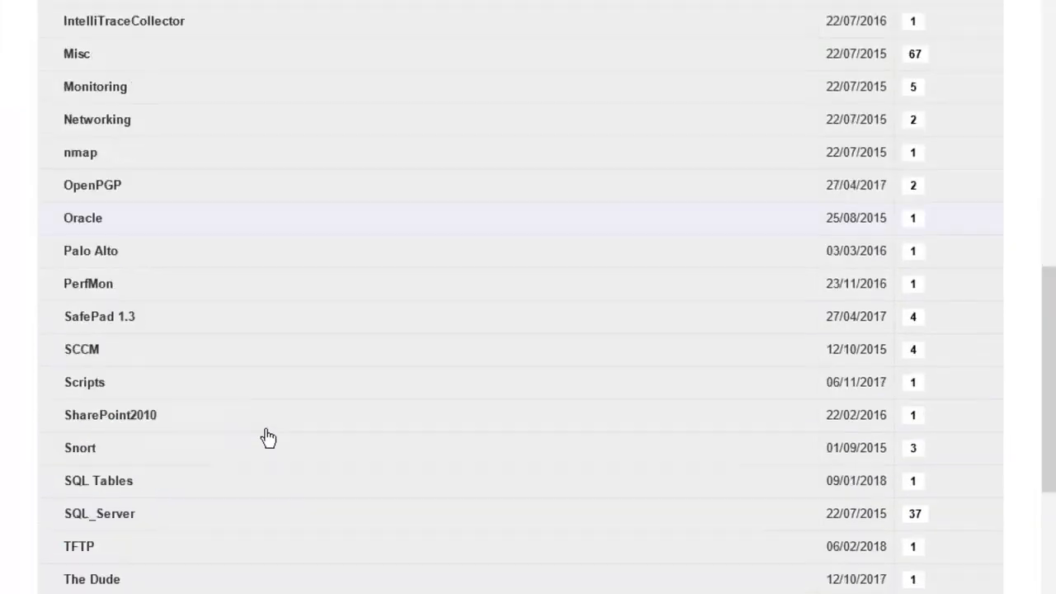
scroll(268, 438, down, 3)
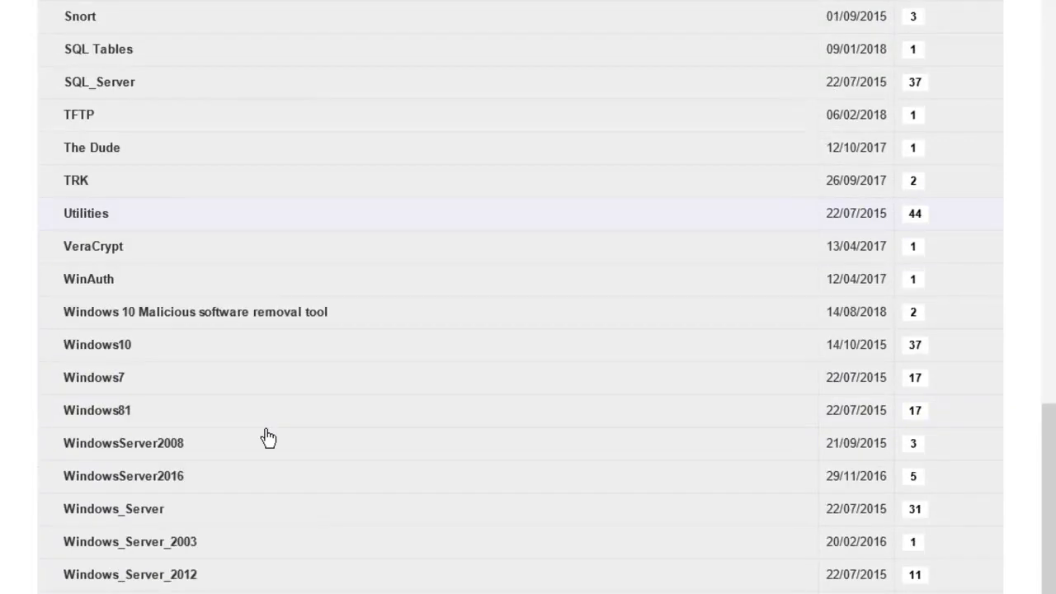
click(108, 417)
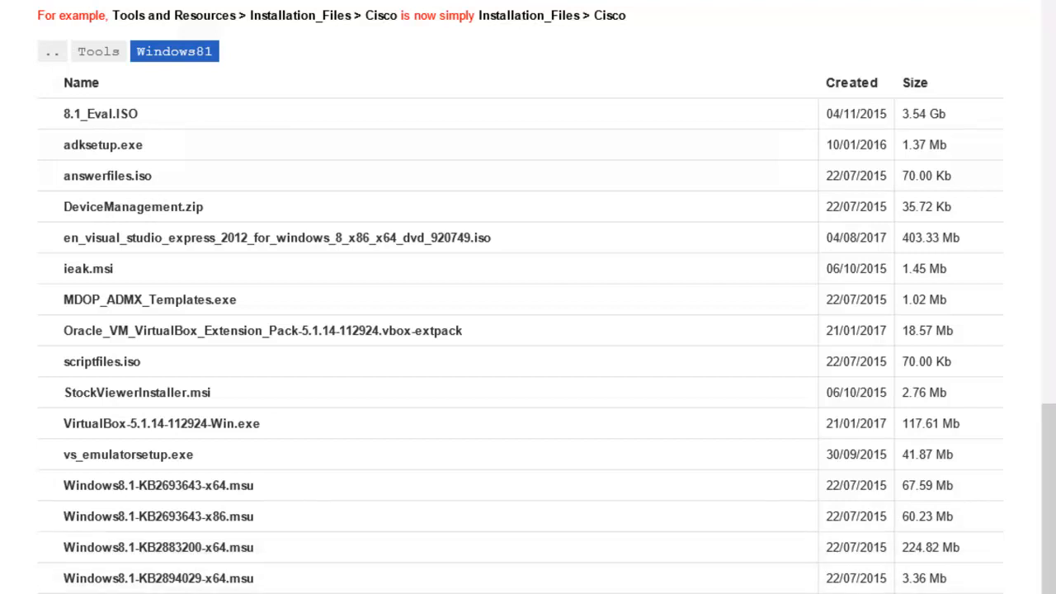
Step: Save Windows8.1-KB2883200-x64.msu, KB2894029 and KB2894179 into D:\updates
click(916, 592)
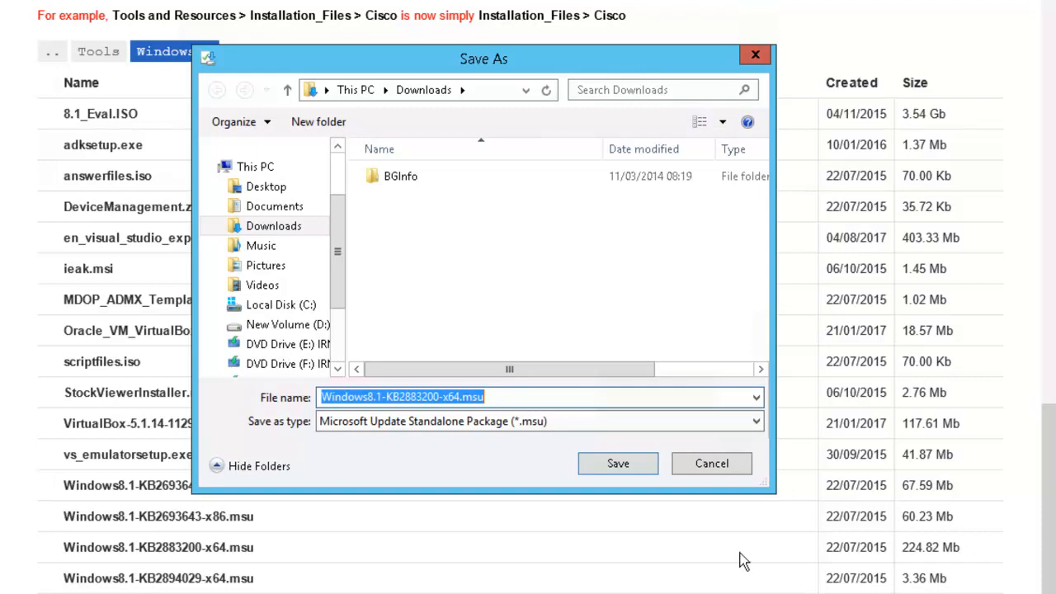
click(289, 327)
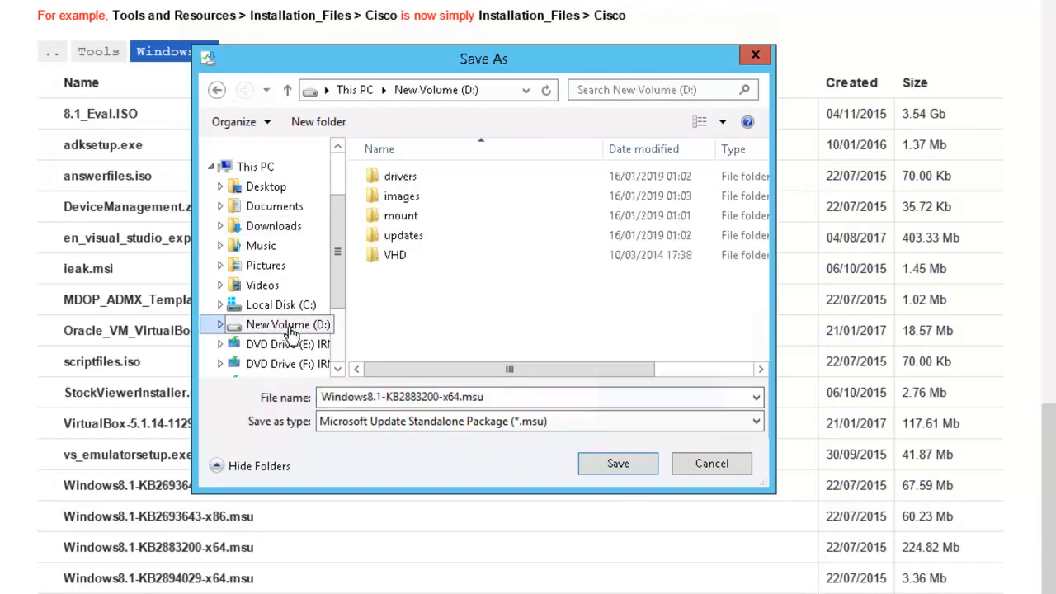
double_click(411, 236)
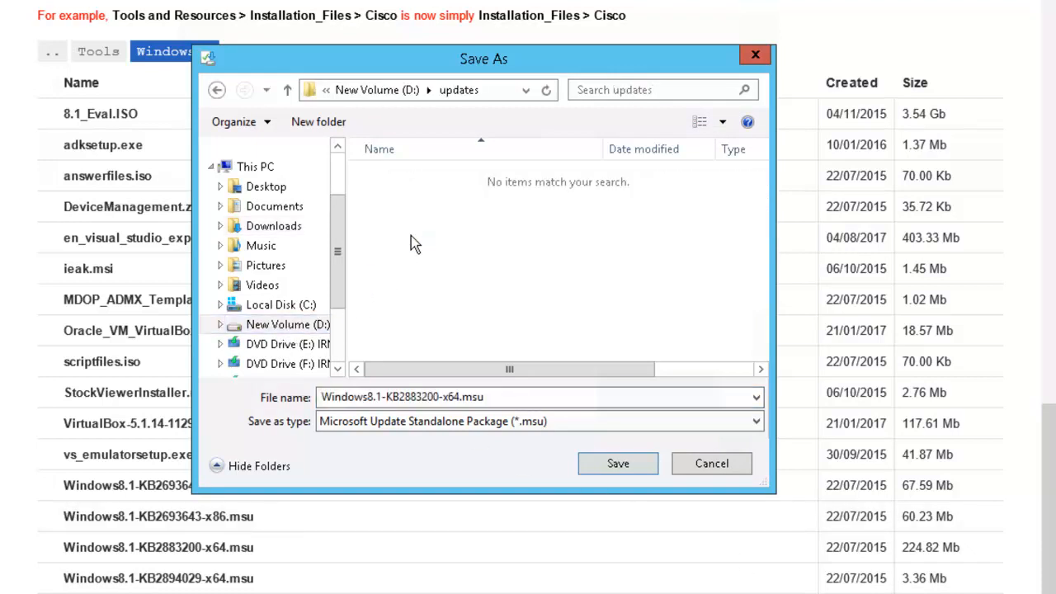
click(615, 464)
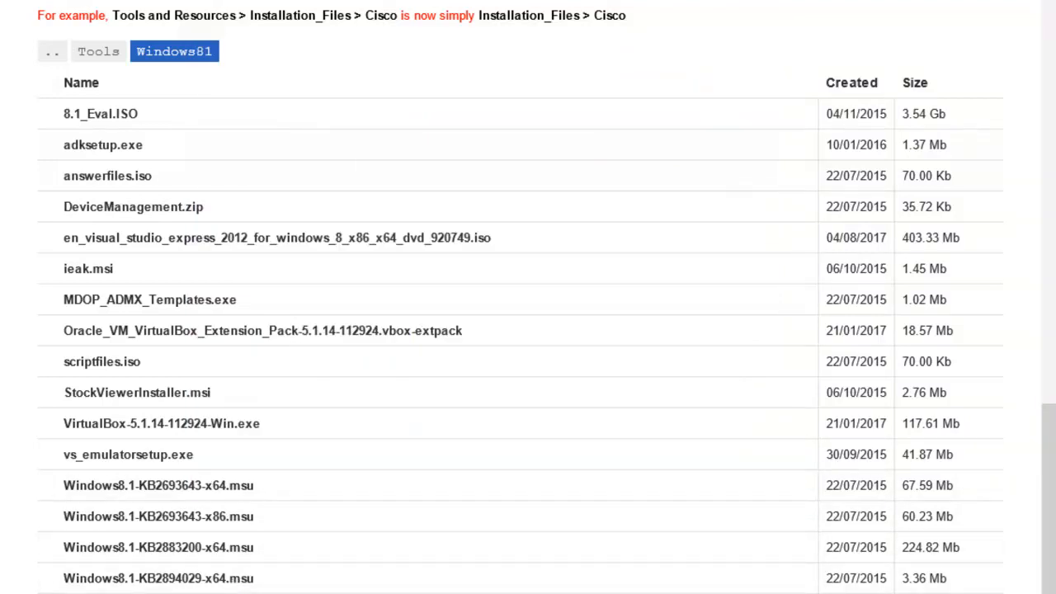
click(940, 593)
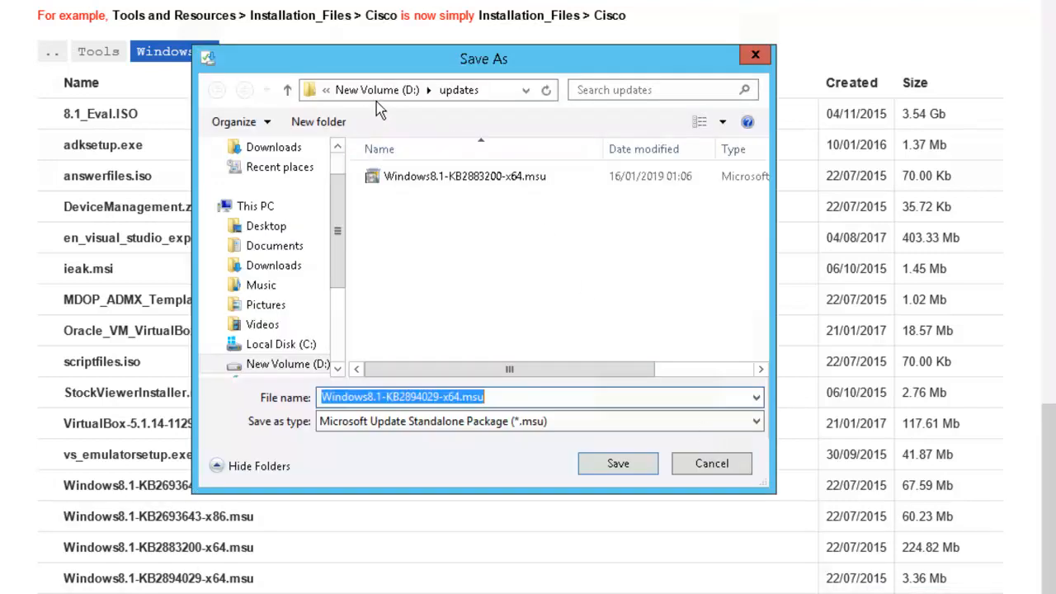
click(615, 463)
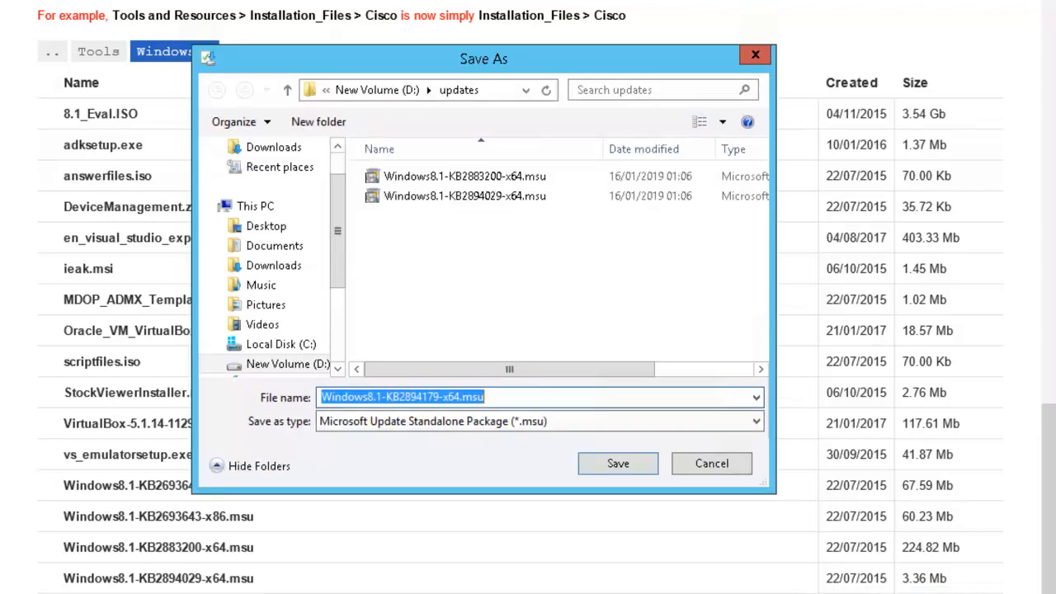
click(606, 467)
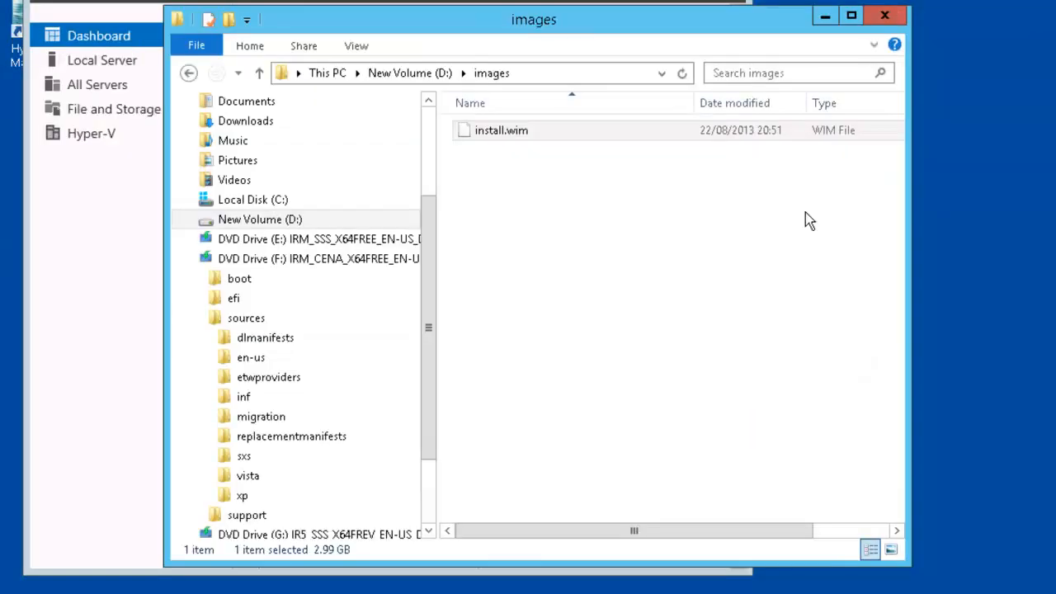
Step: Go back to New Volume (D:) and open the updates folder to check the downloaded .msu packages
click(417, 74)
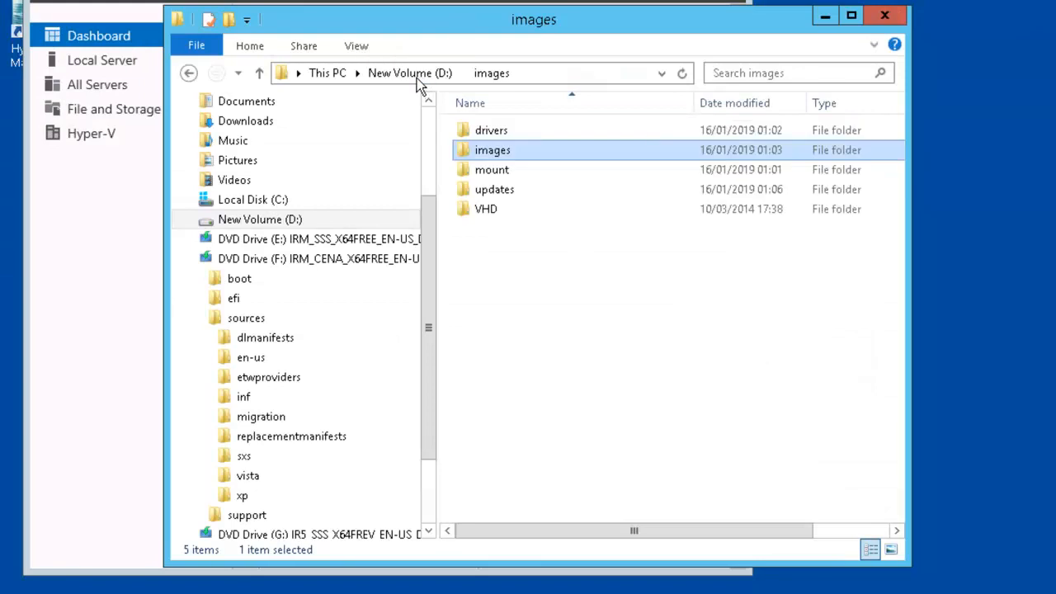
click(491, 192)
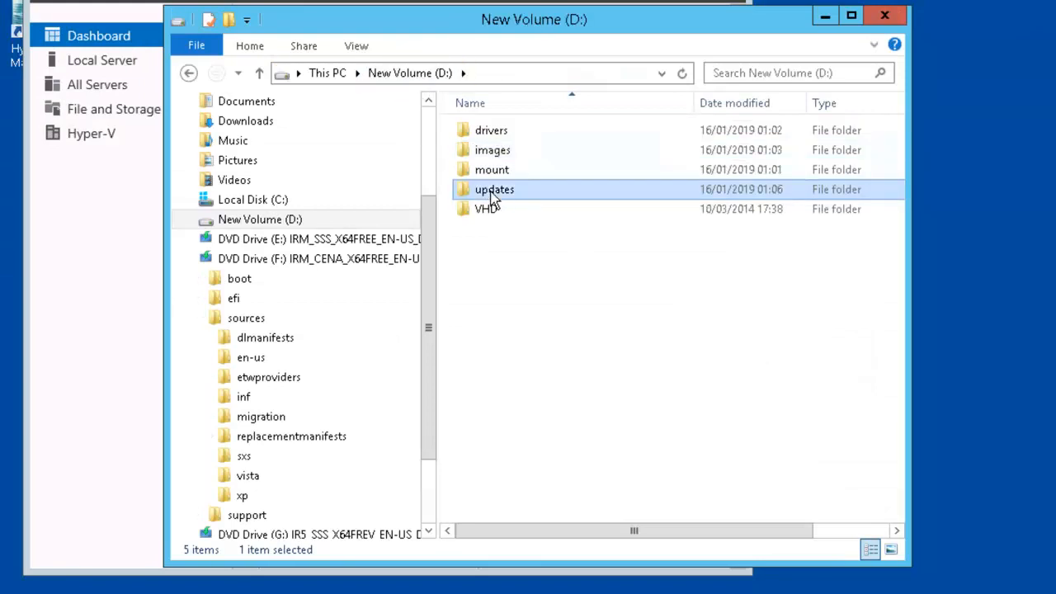
double_click(500, 194)
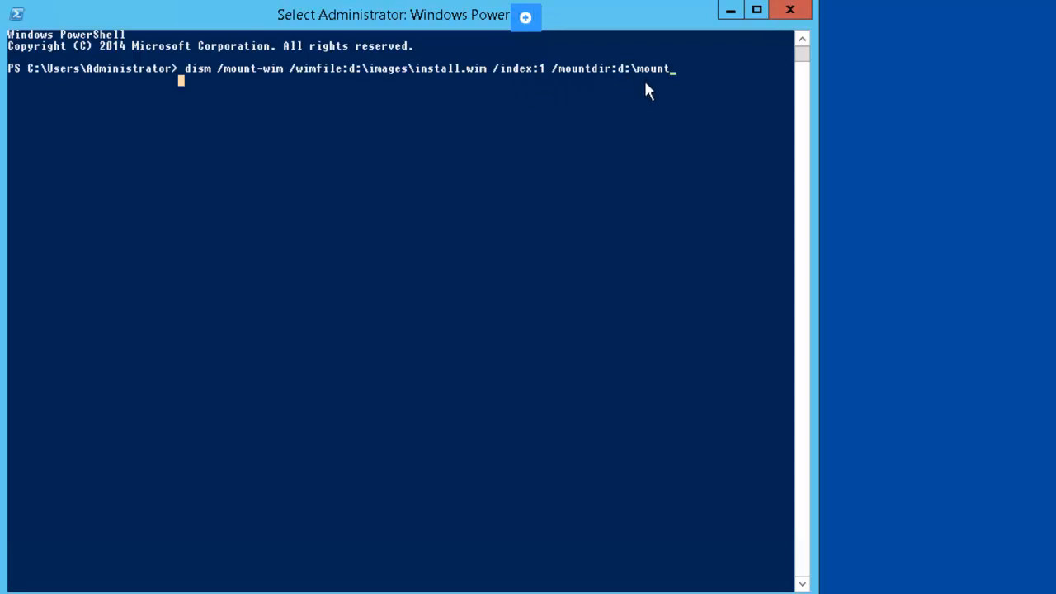
Step: Run dism /mount-wim to mount index 1 of d:\images\install.wim to d:\mount
key(Return)
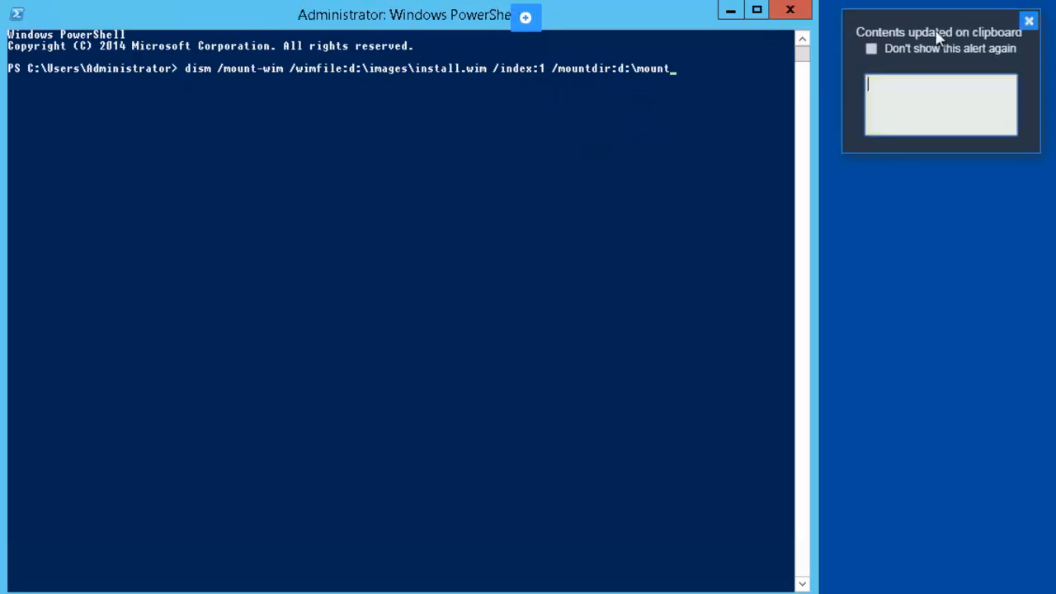
click(1029, 21)
click(701, 94)
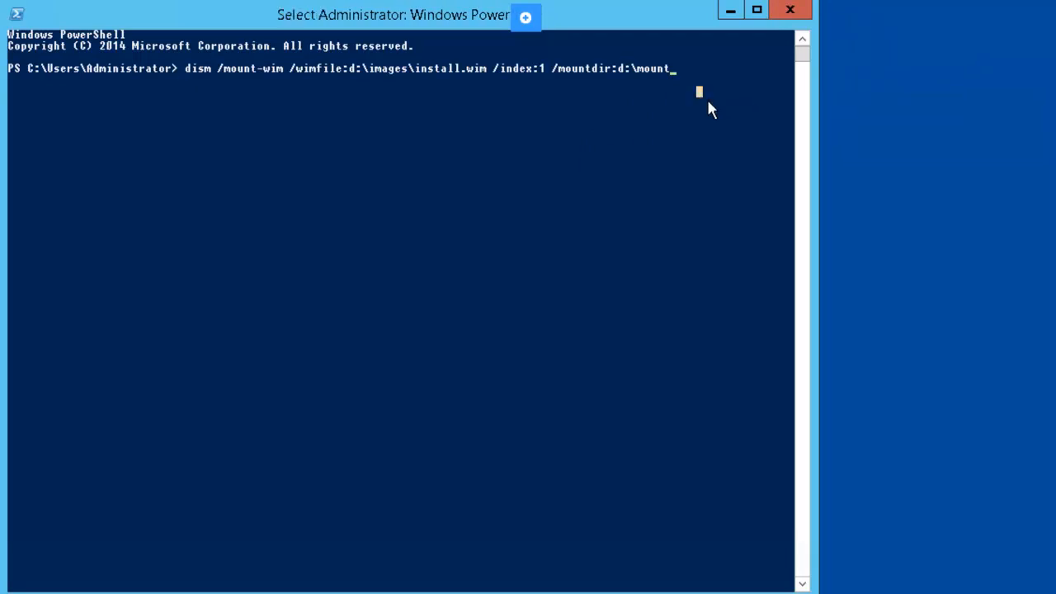
key(Return)
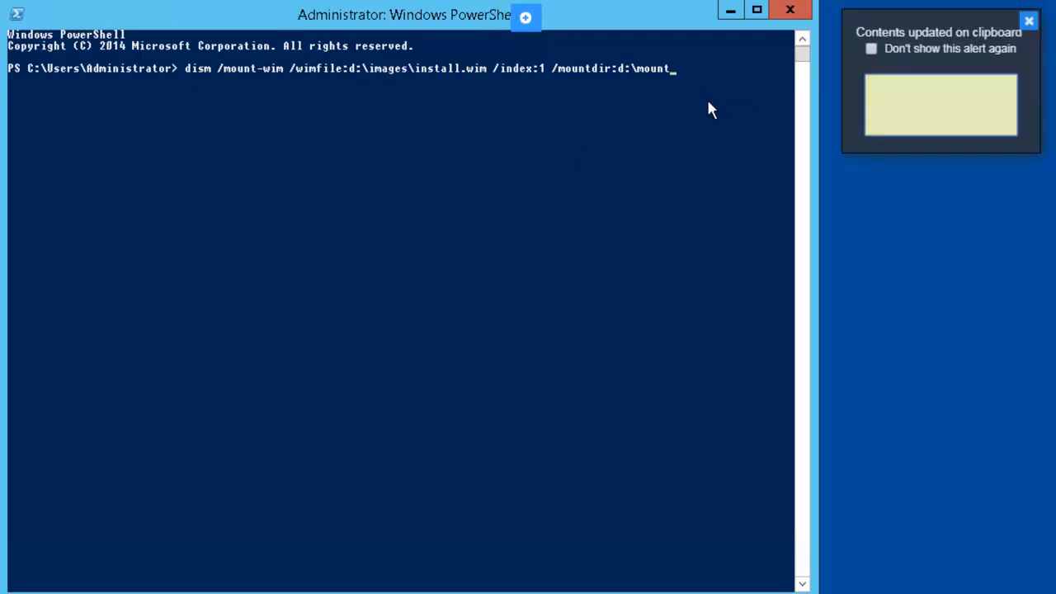
key(Return)
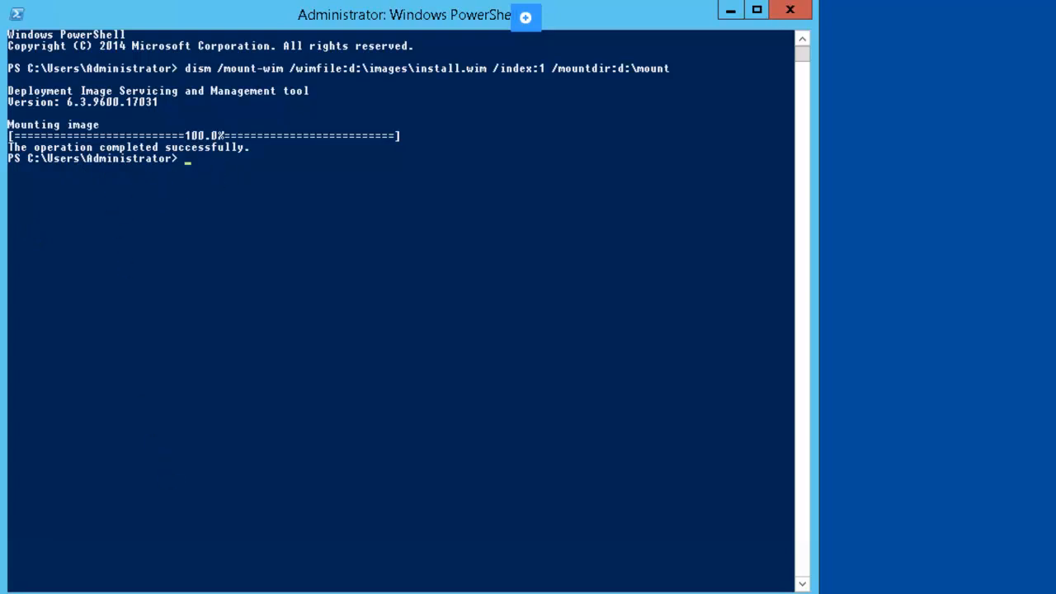
key(super+e)
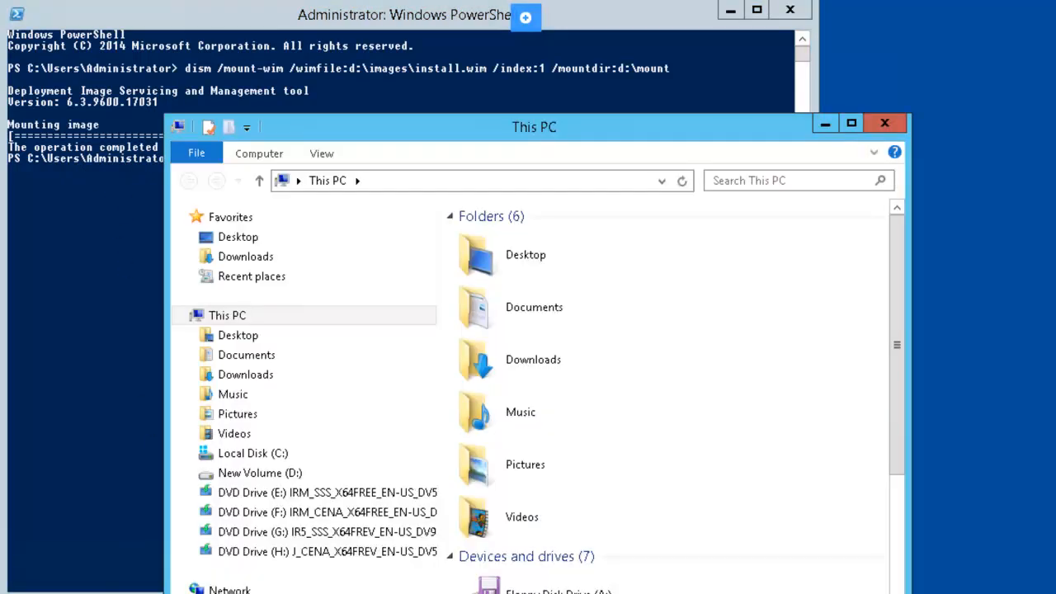
Step: Open D:\mount to confirm the image's Program Files, Users and Windows folders, then return to PowerShell
click(267, 477)
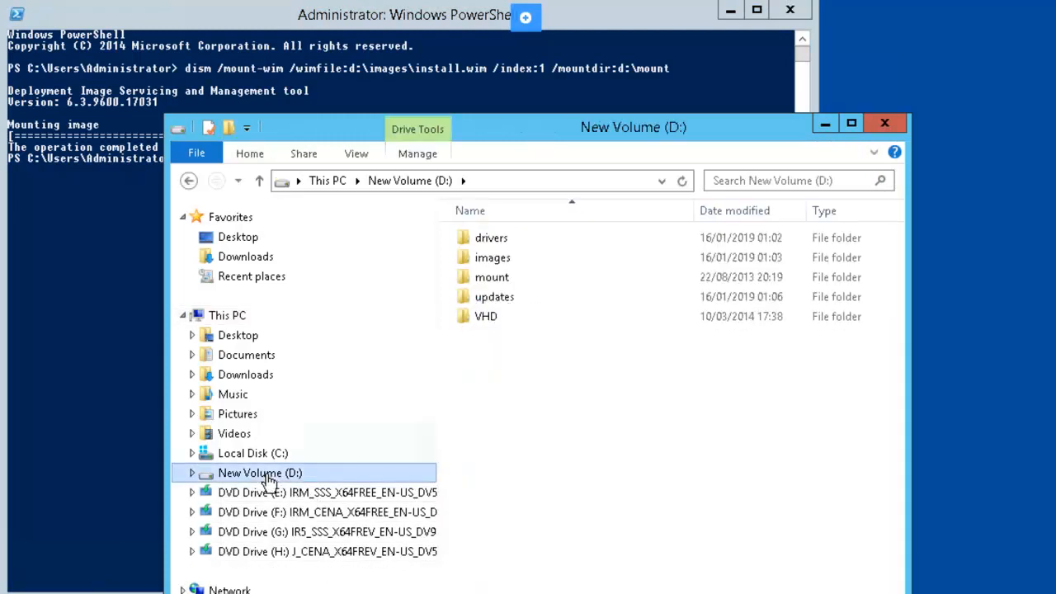
double_click(516, 281)
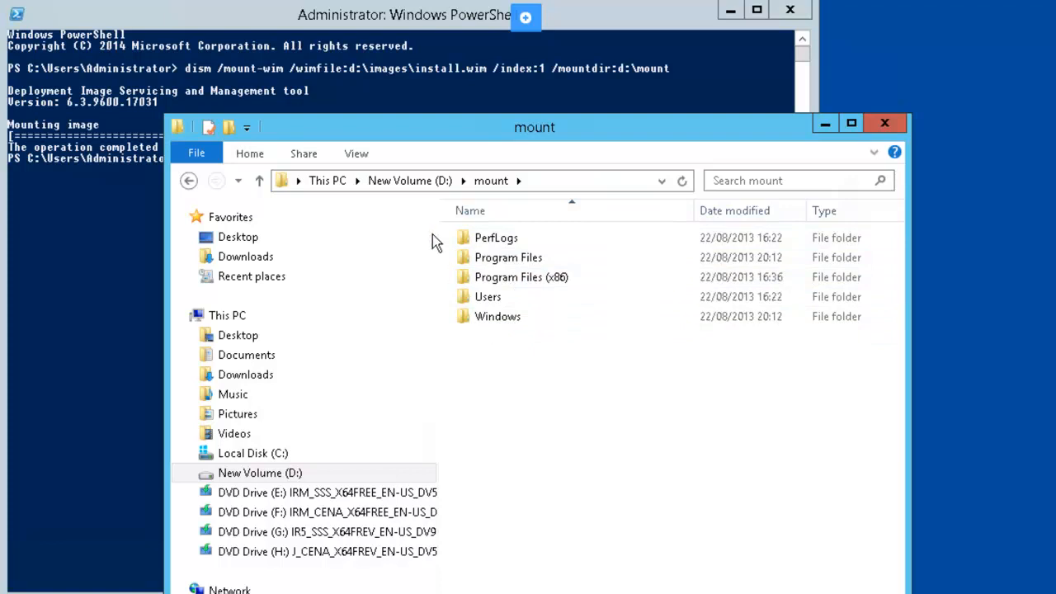
click(218, 25)
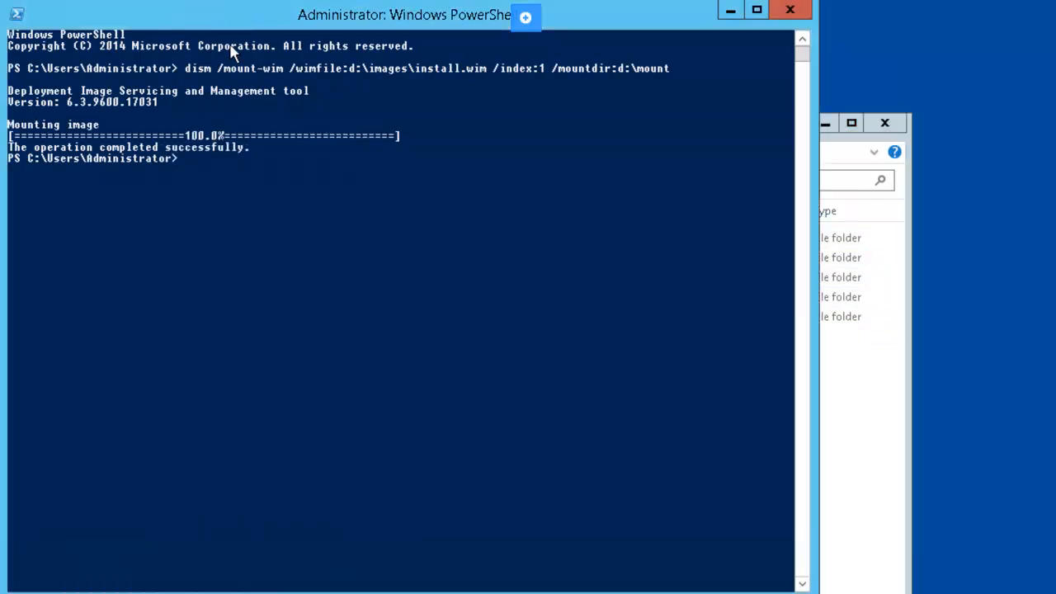
Step: Paste and run dism /image:d:\mount /add-package /packagepath:d:\updates
right_click(187, 166)
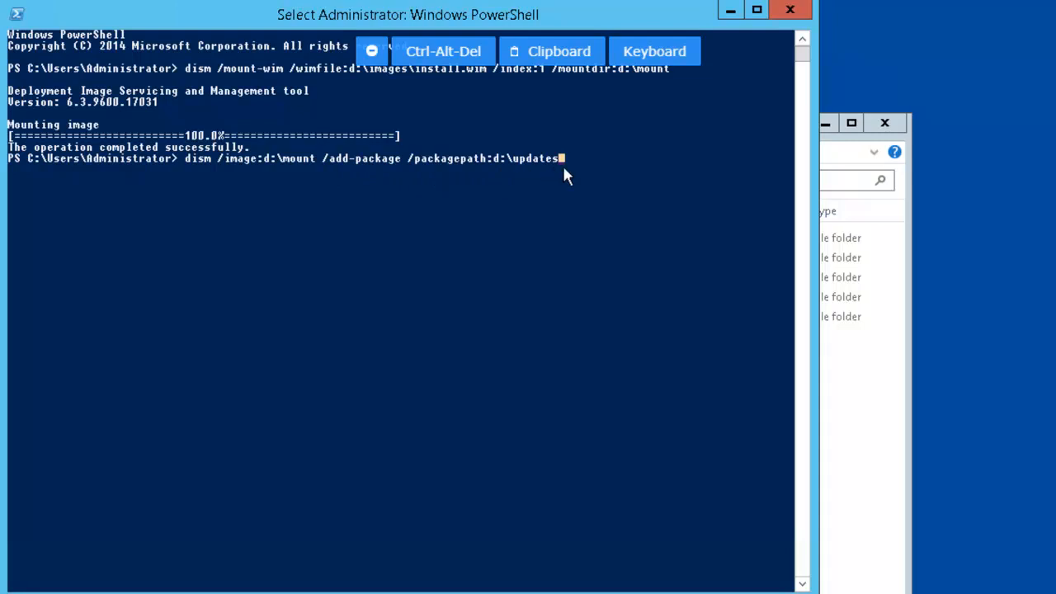
key(Return)
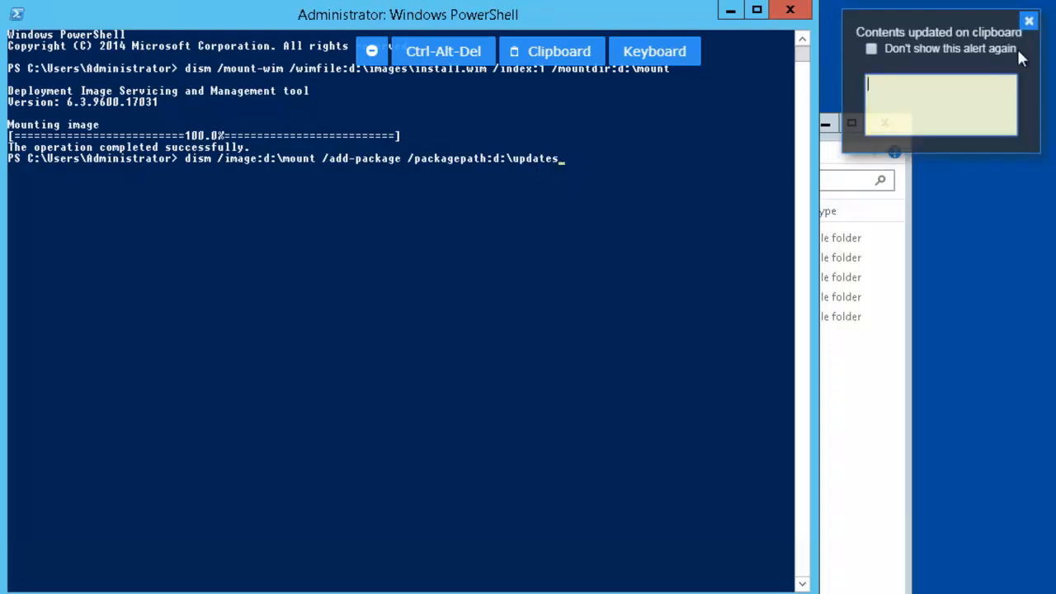
click(1029, 21)
click(579, 164)
key(Return)
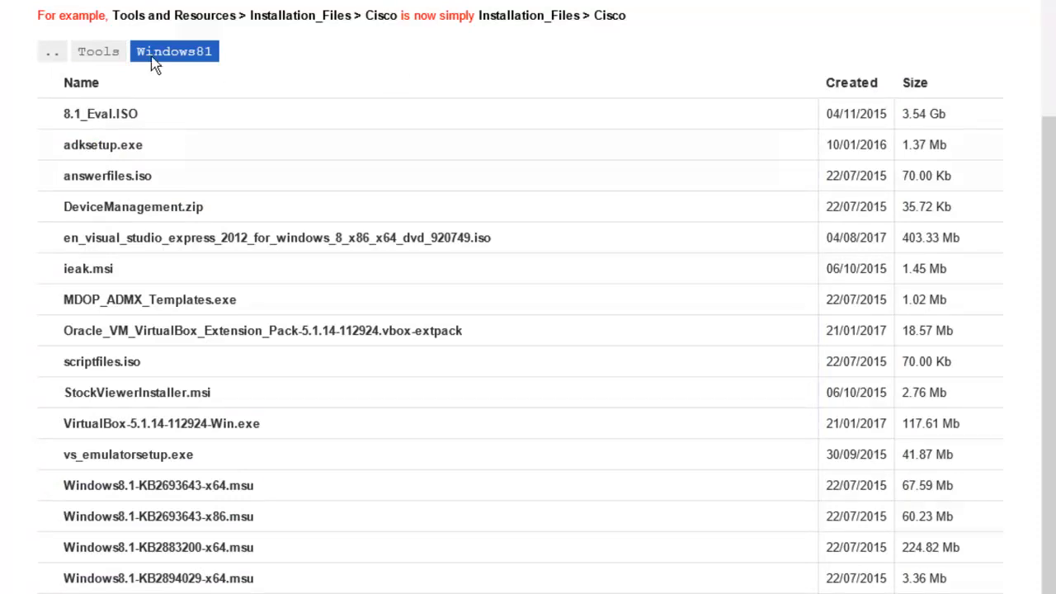
Step: Go back to the Tools listing on the file site and open the Misc folder
click(101, 54)
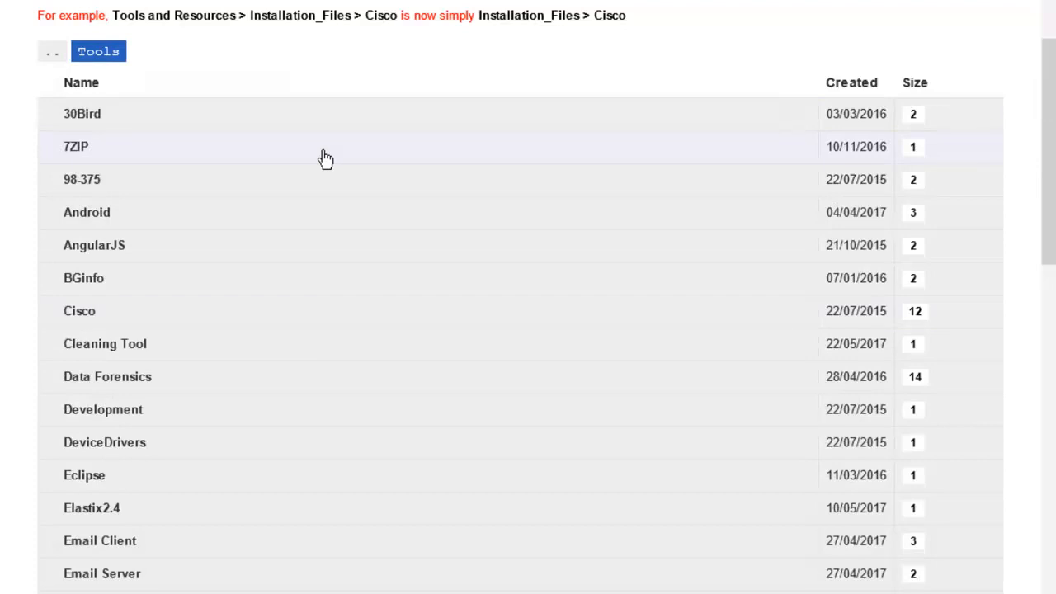
scroll(302, 179, down, 8)
scroll(304, 183, down, 5)
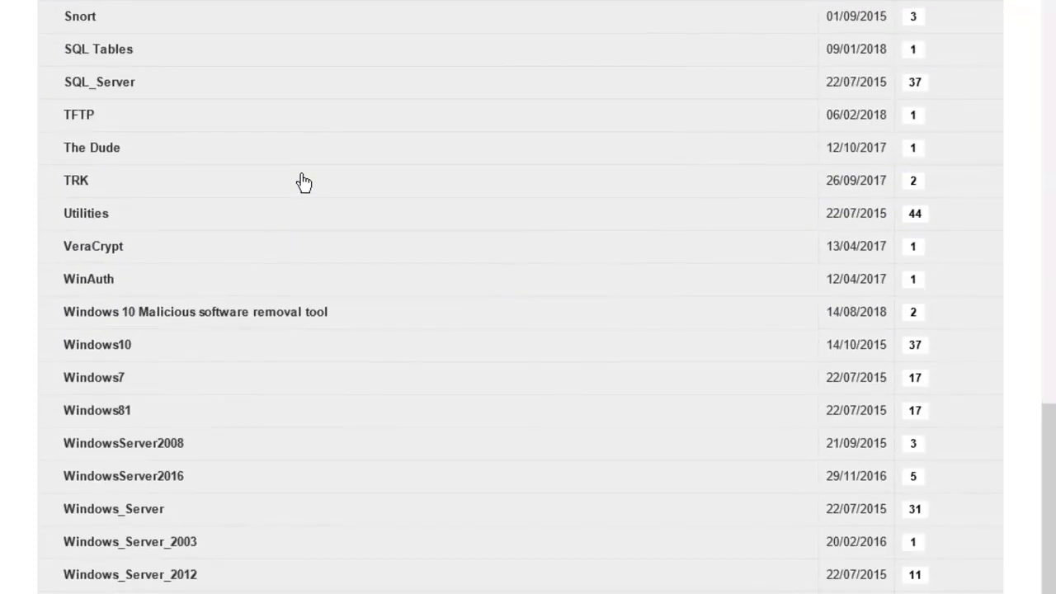
scroll(304, 182, up, 5)
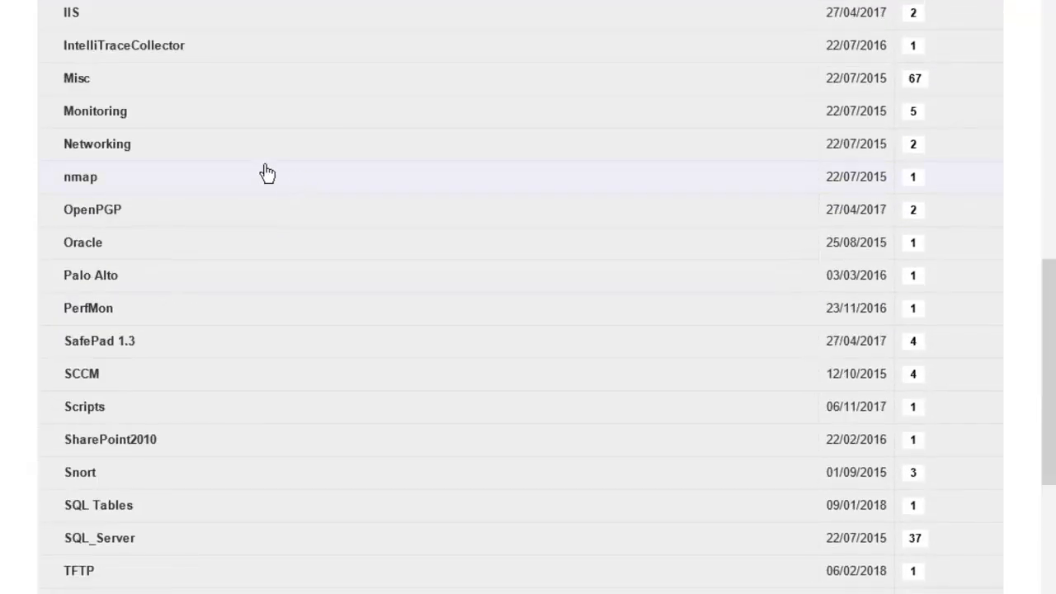
click(85, 87)
scroll(327, 316, up, 5)
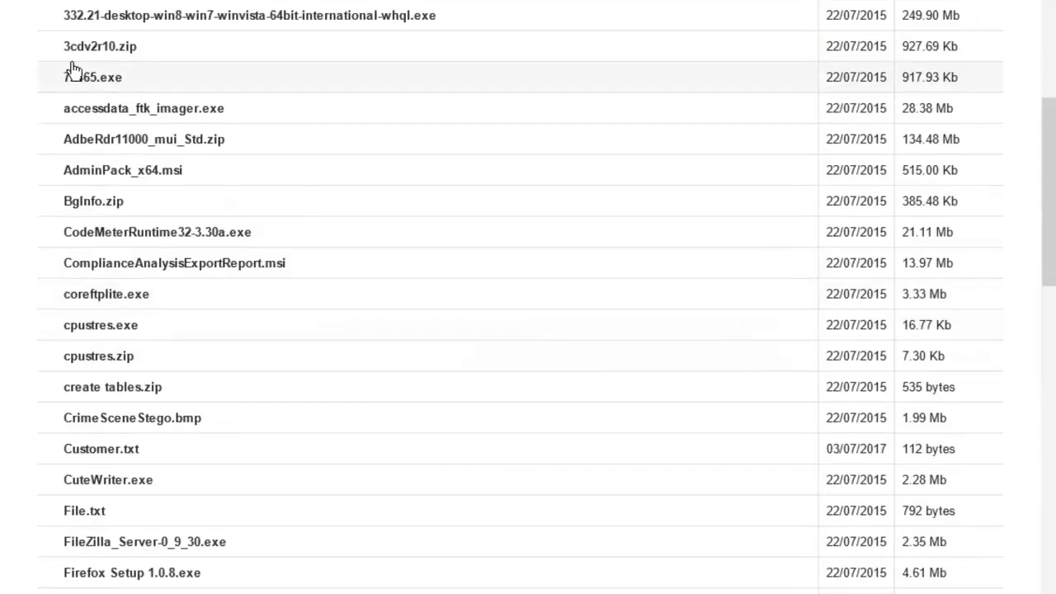
Step: Save the 332.21 NVIDIA driver .exe into D:\drivers
click(97, 17)
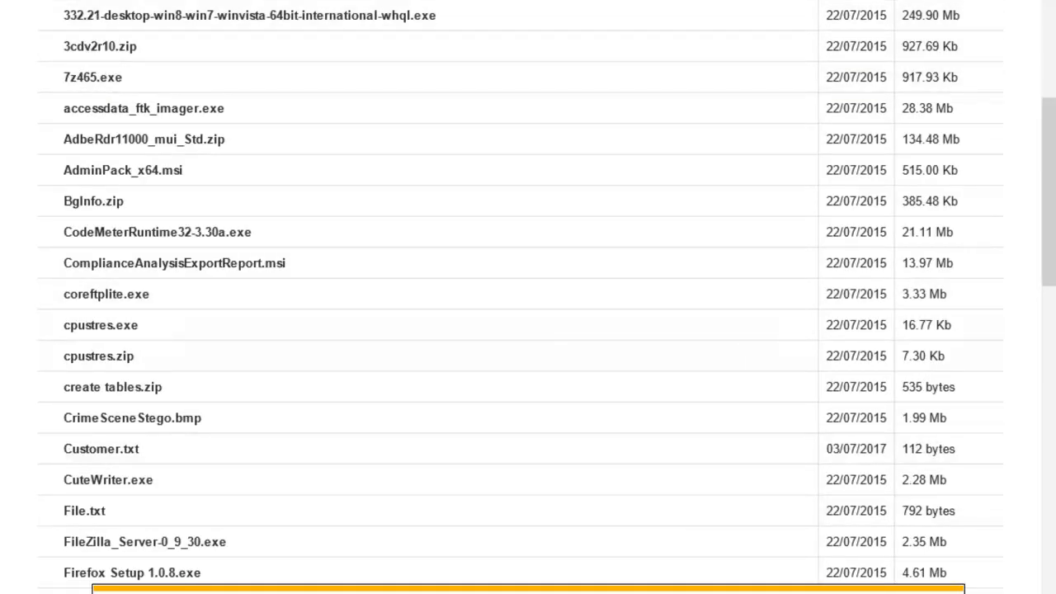
click(933, 593)
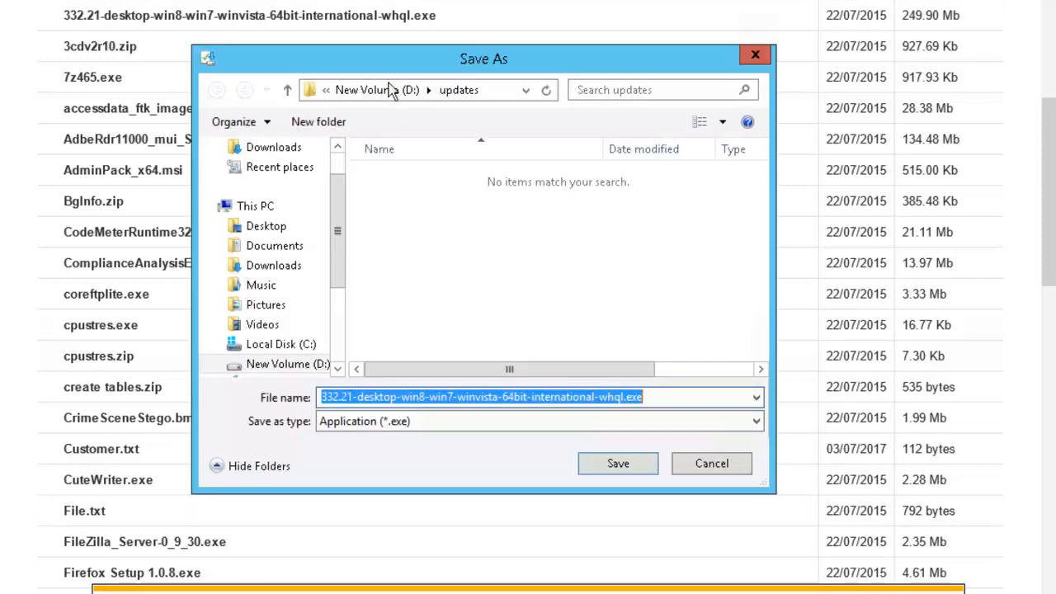
click(405, 92)
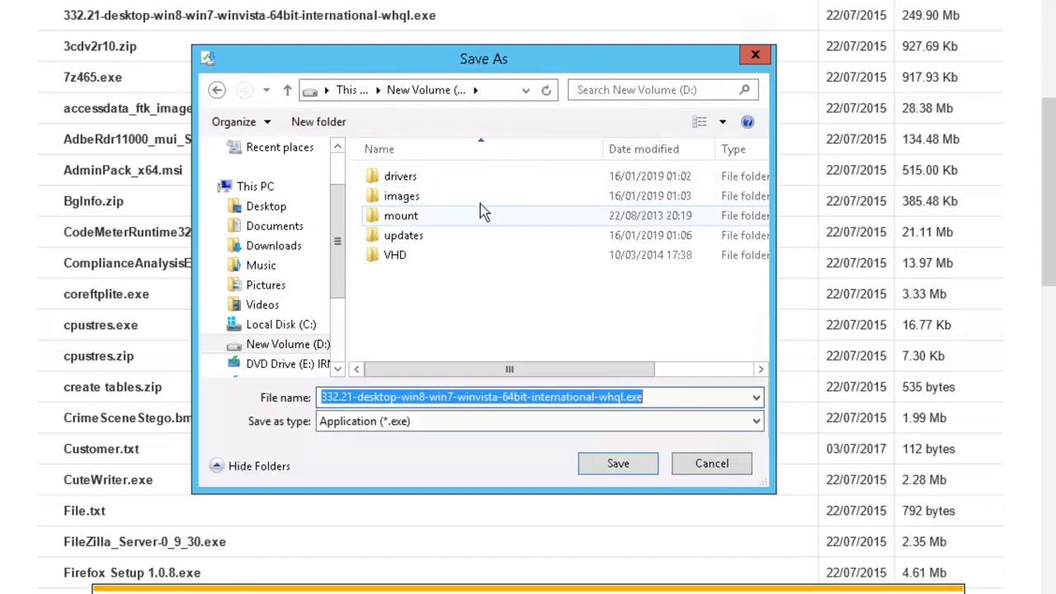
double_click(429, 177)
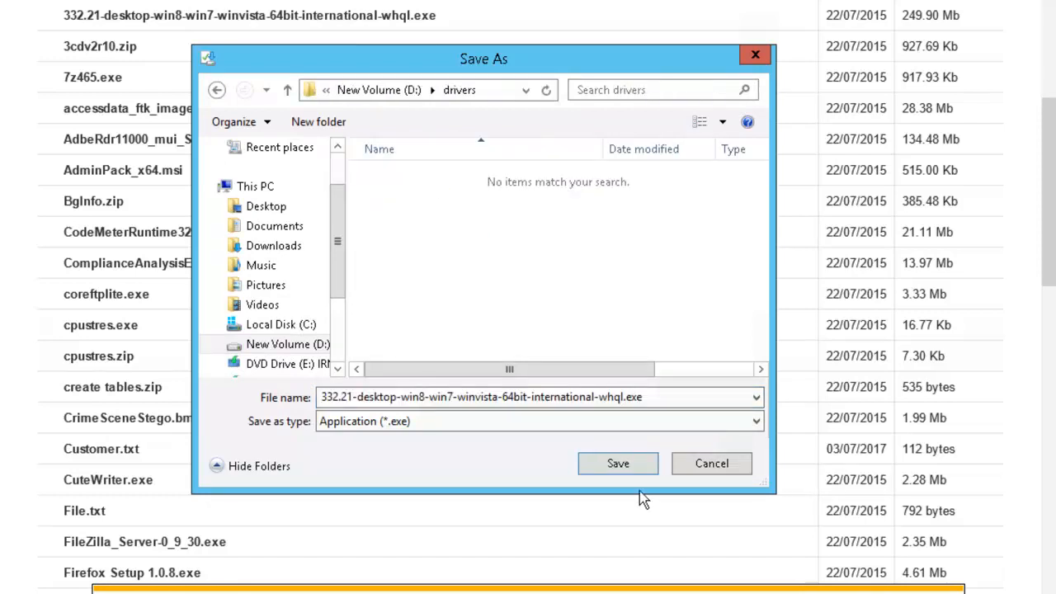
click(621, 464)
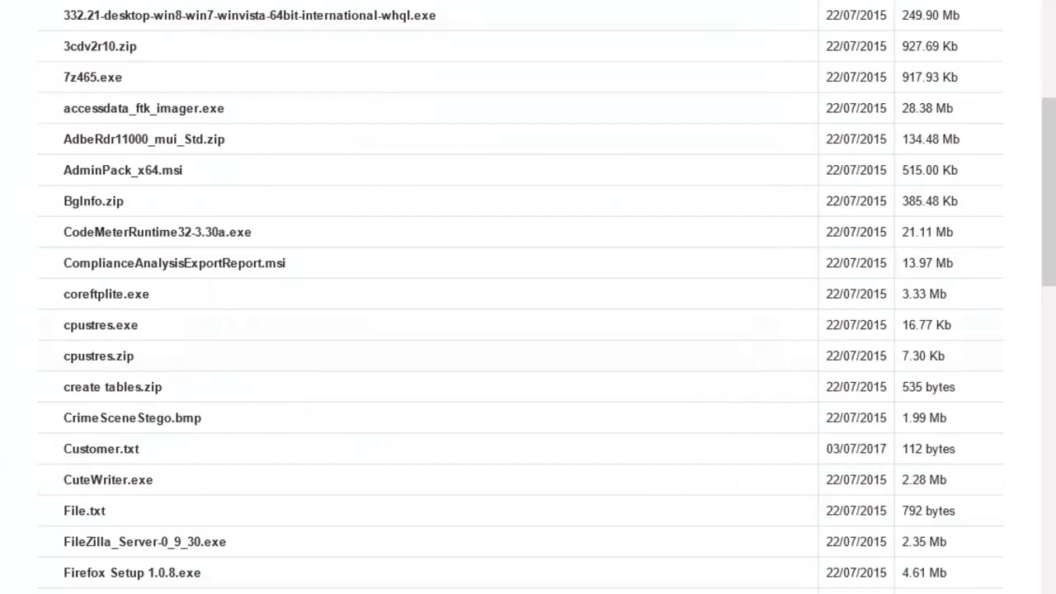
Step: Run the 332.21 driver package in D:\drivers as administrator
click(469, 593)
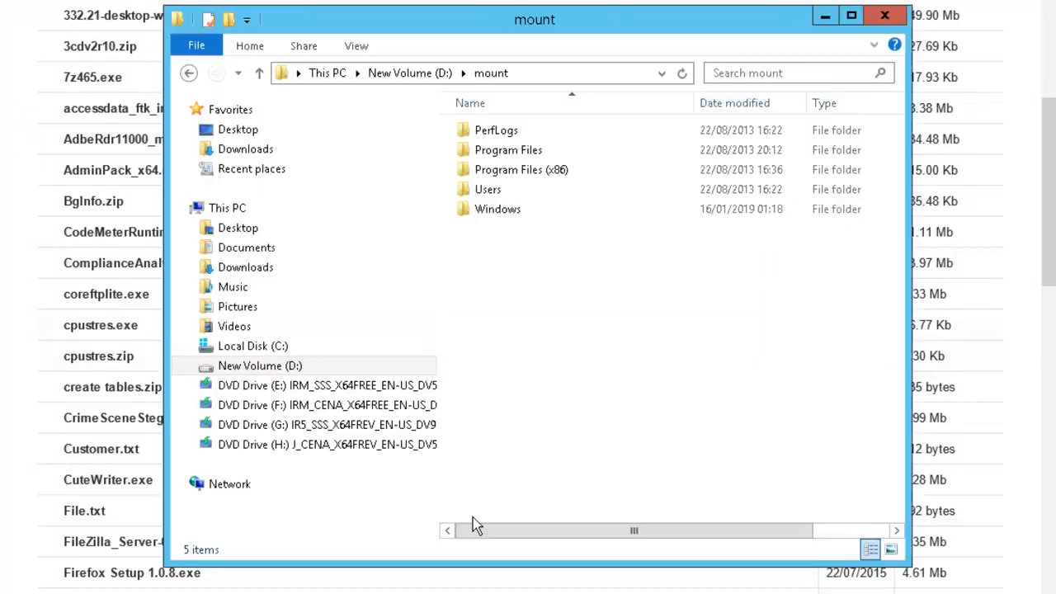
click(439, 75)
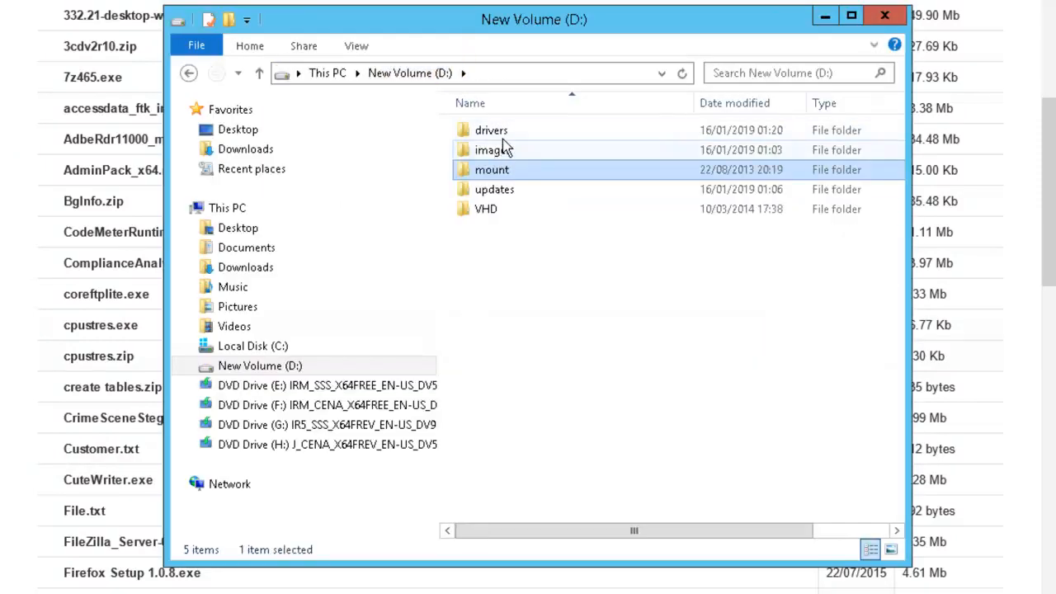
double_click(503, 132)
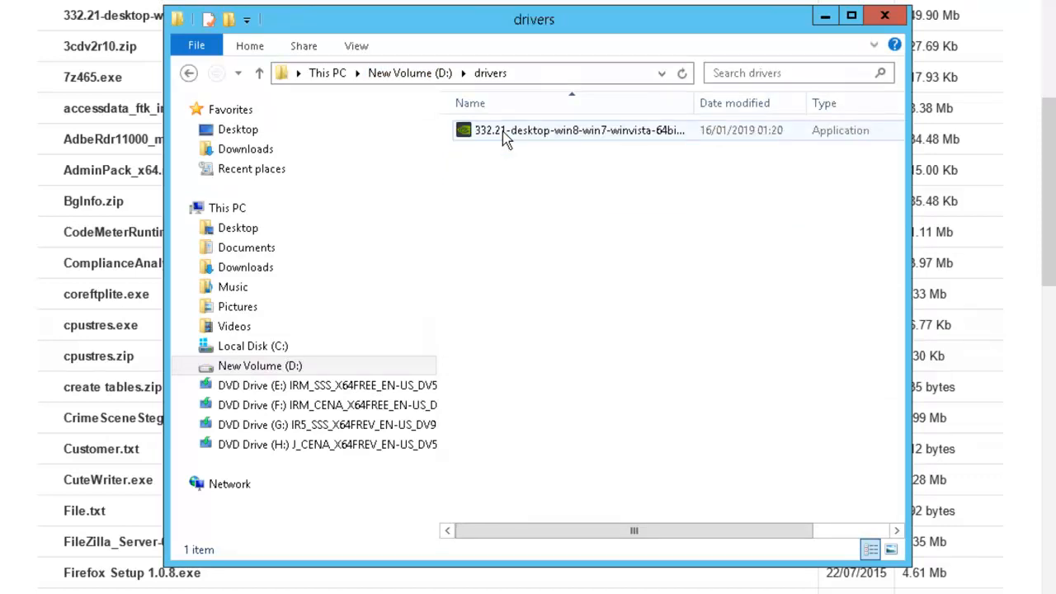
click(533, 132)
right_click(532, 133)
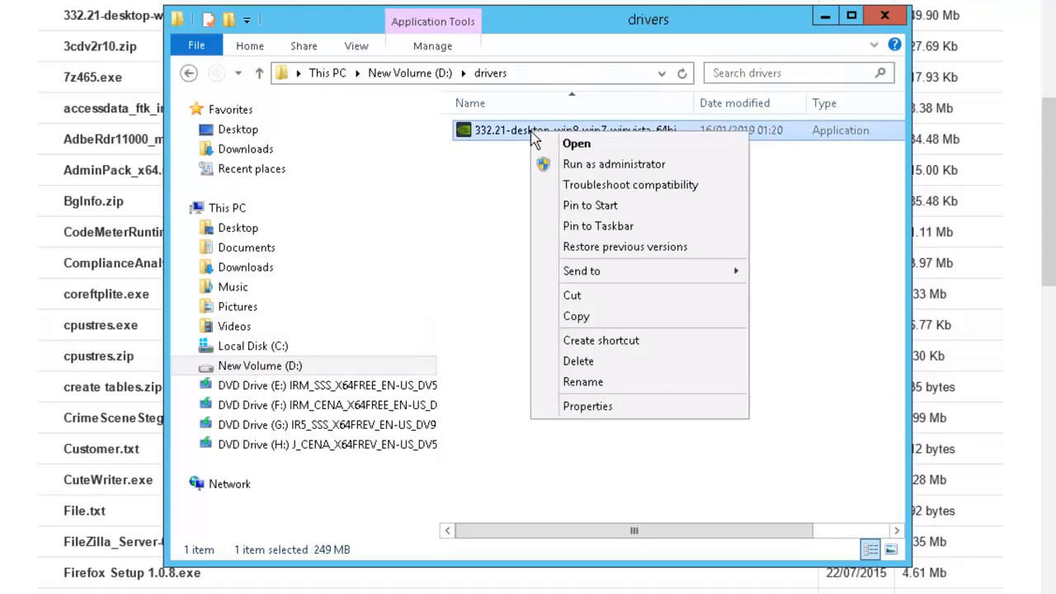
click(660, 163)
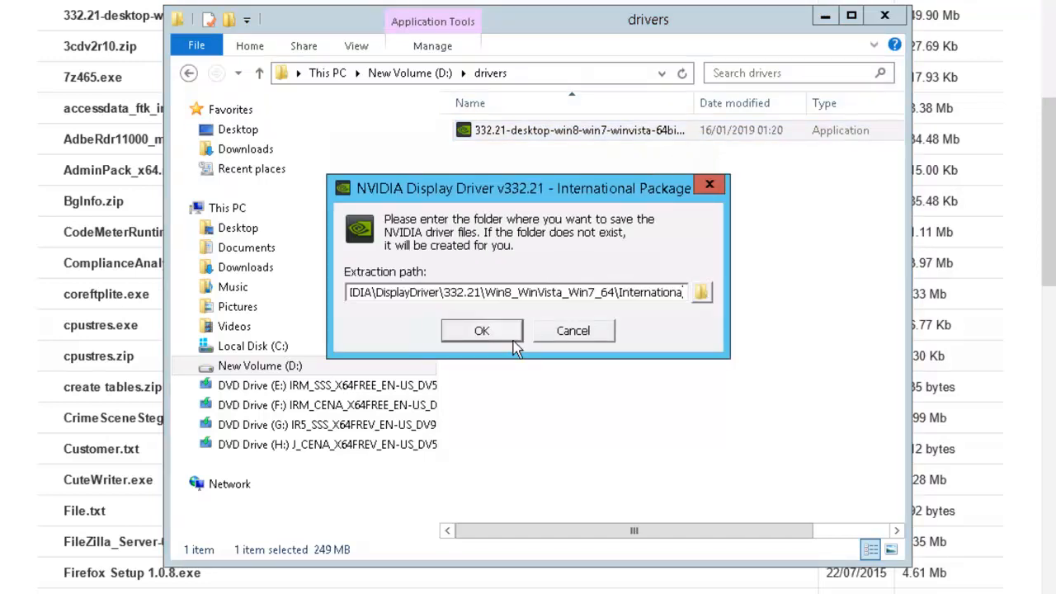
Step: Set the driver's extraction folder to D:\drivers
click(699, 294)
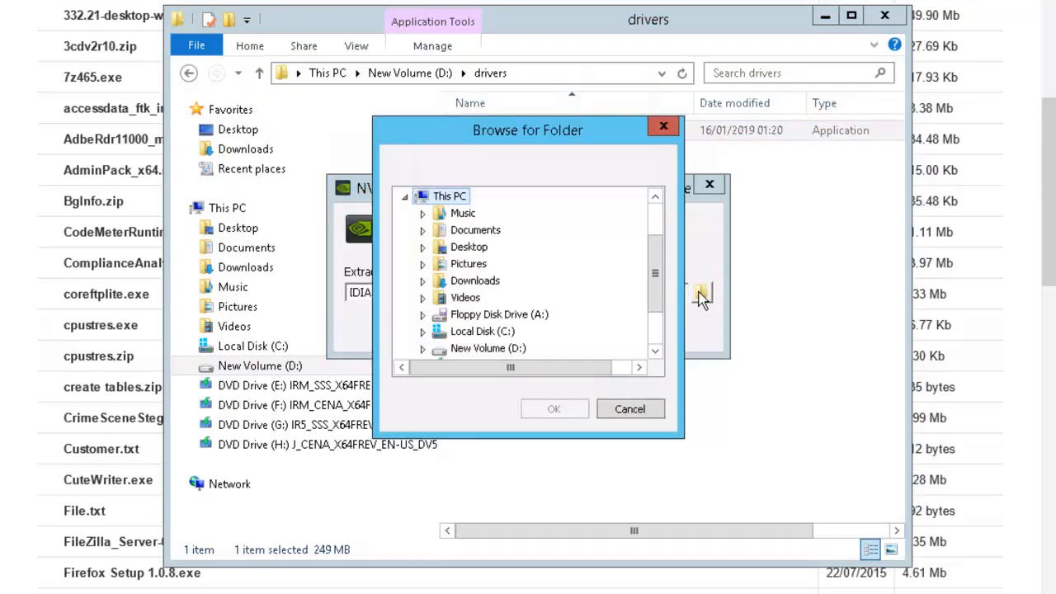
drag(654, 276, 655, 309)
click(422, 297)
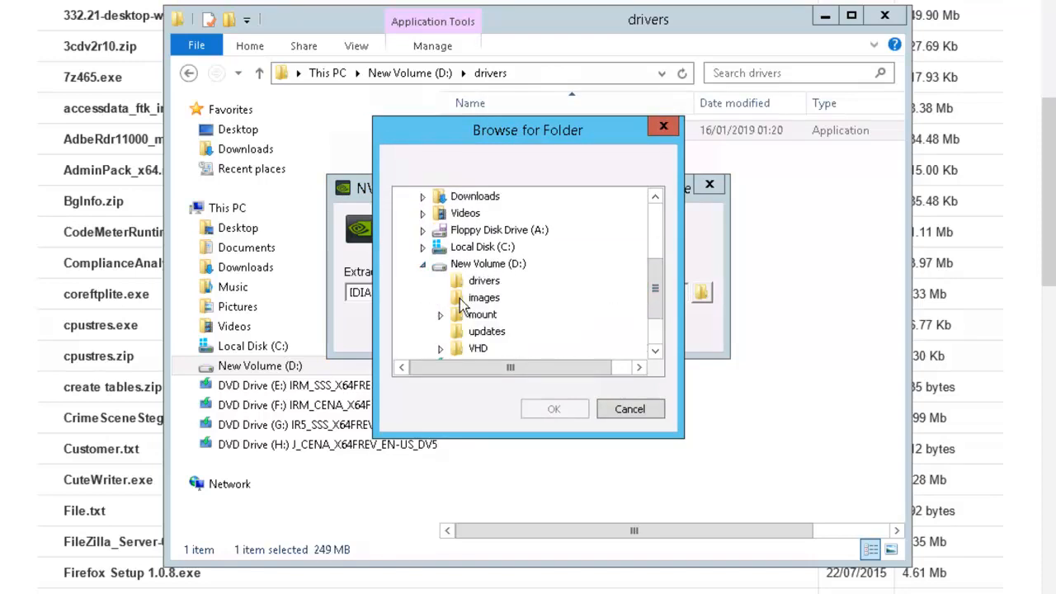
click(485, 281)
click(536, 409)
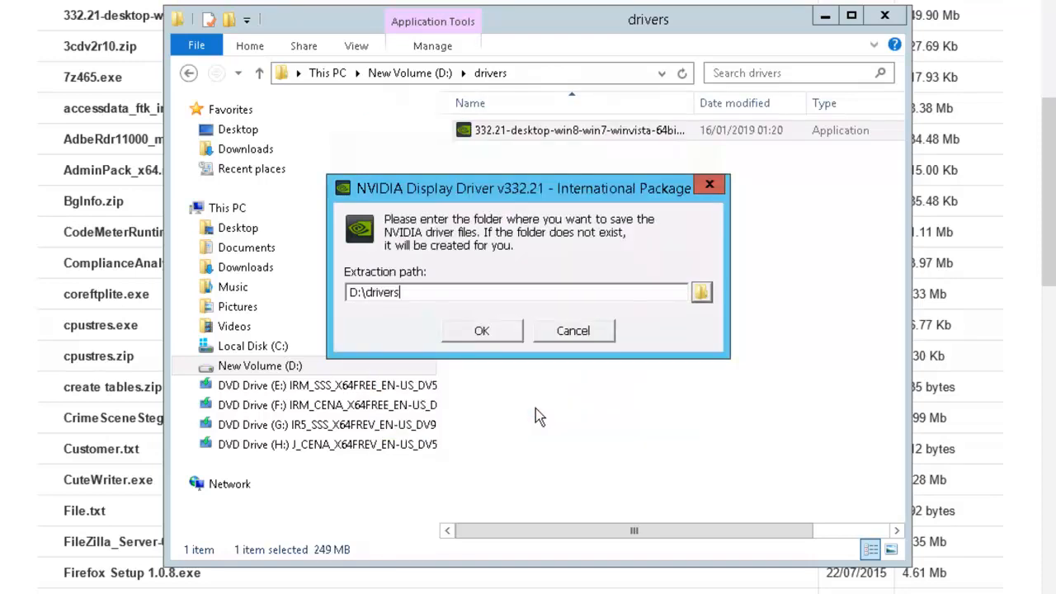
Step: Extract the NVIDIA driver files to D:\drivers, then close the 'cannot continue' installer
click(506, 334)
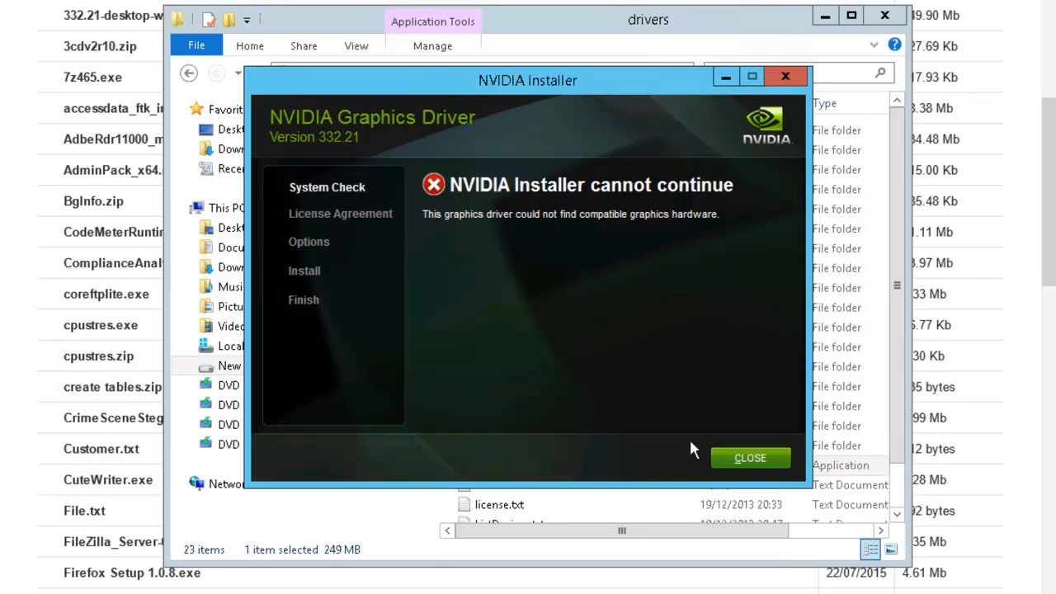
click(744, 458)
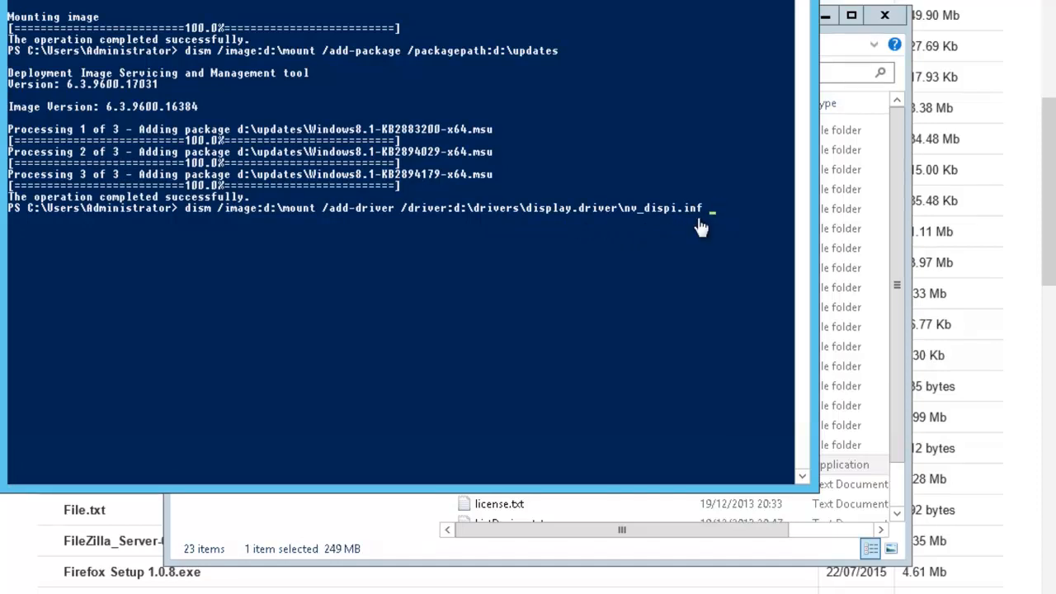
Step: Add the nv_dispi.inf display driver to the image at d:\mount and stage the dism /commit-wim command
key(Return)
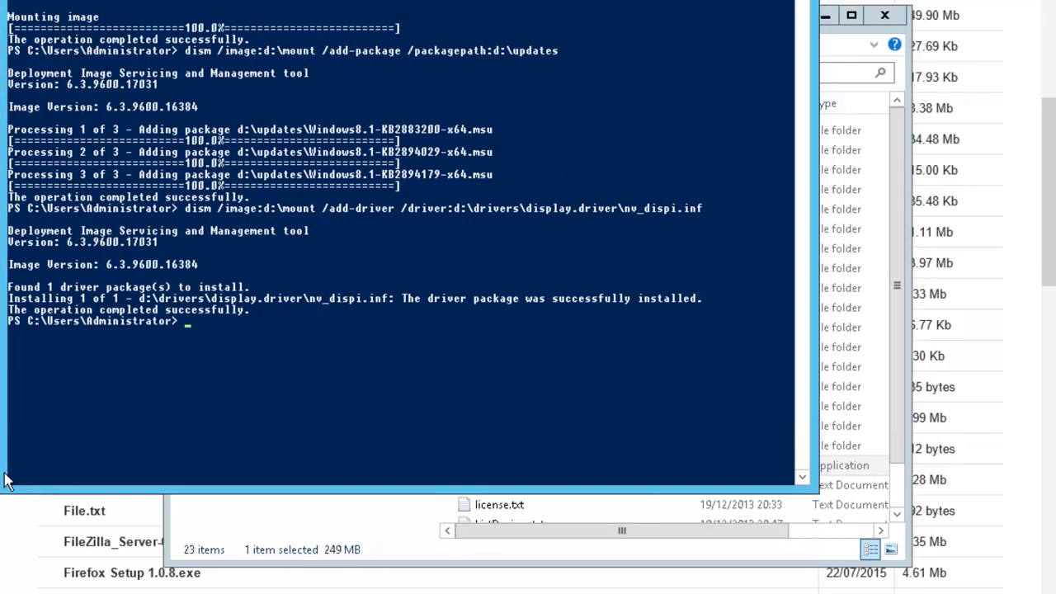
right_click(189, 327)
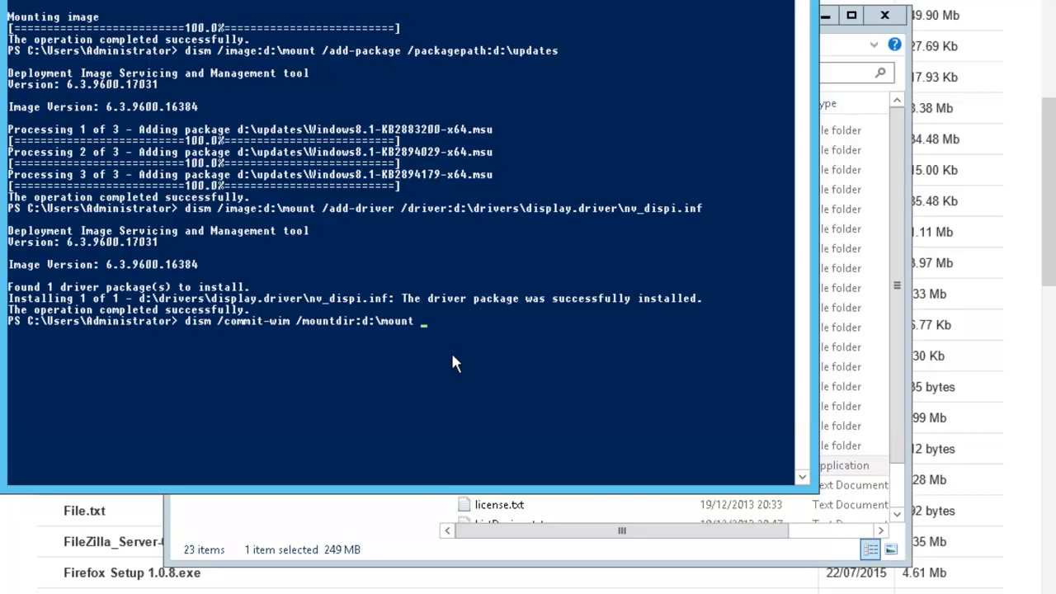
Step: Commit the changes to the d:\mount image and stage the dism /unmount-wim /commit command
key(Return)
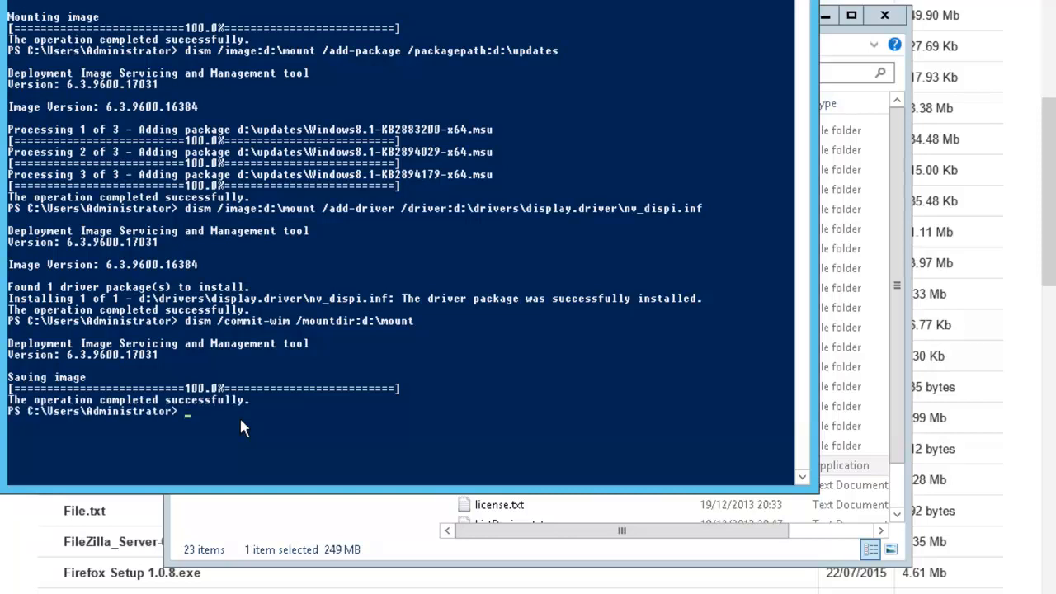
right_click(231, 433)
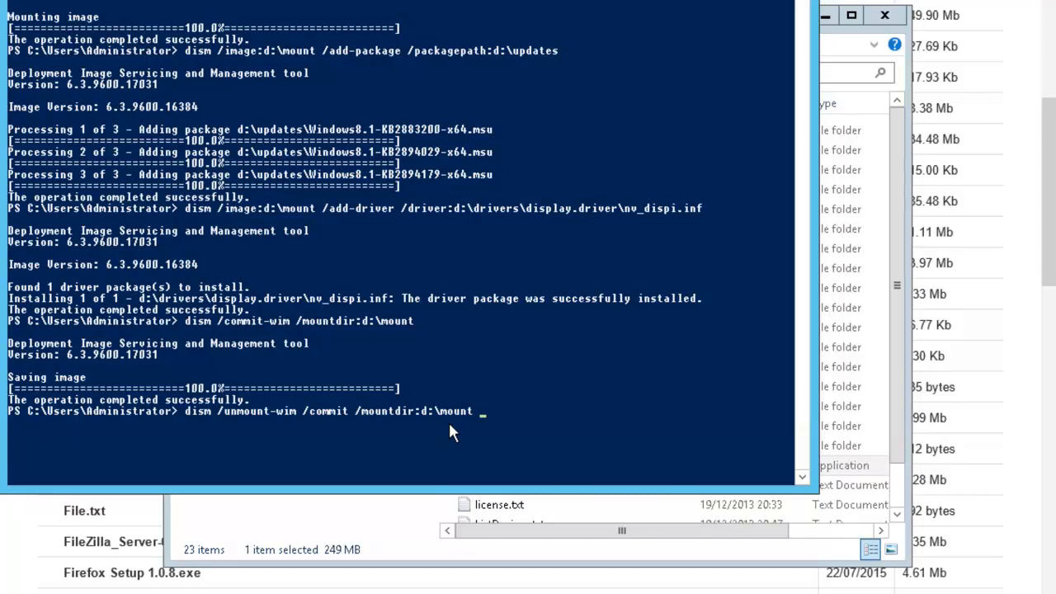
Step: Unmount install.wim from d:\mount with changes committed, then return to File Explorer
key(Return)
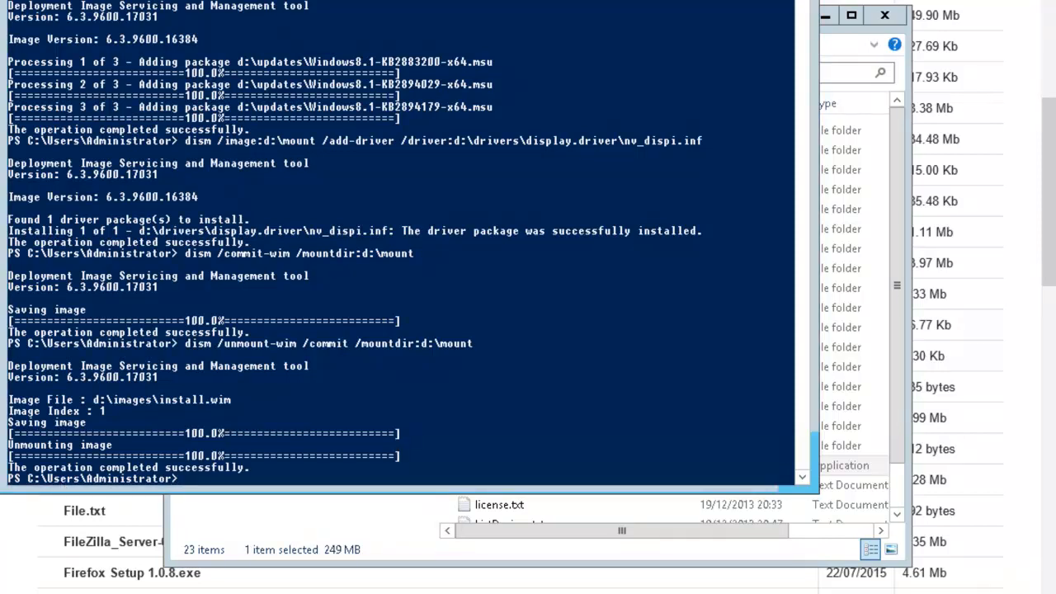
key(alt+Tab)
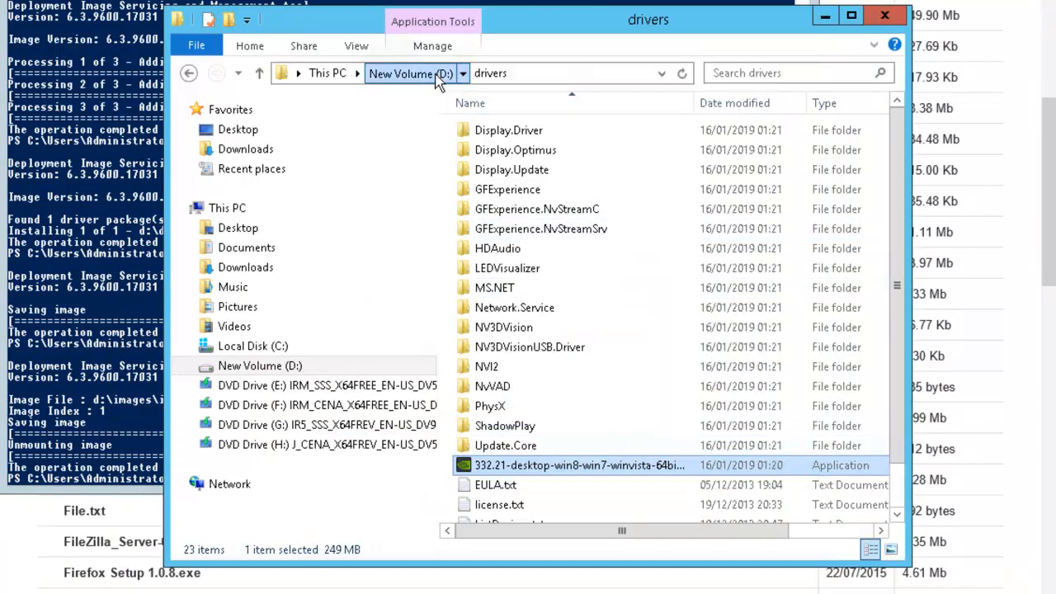
Step: Go to drive D:\ and open the mount folder to confirm it is empty
click(413, 74)
double_click(479, 170)
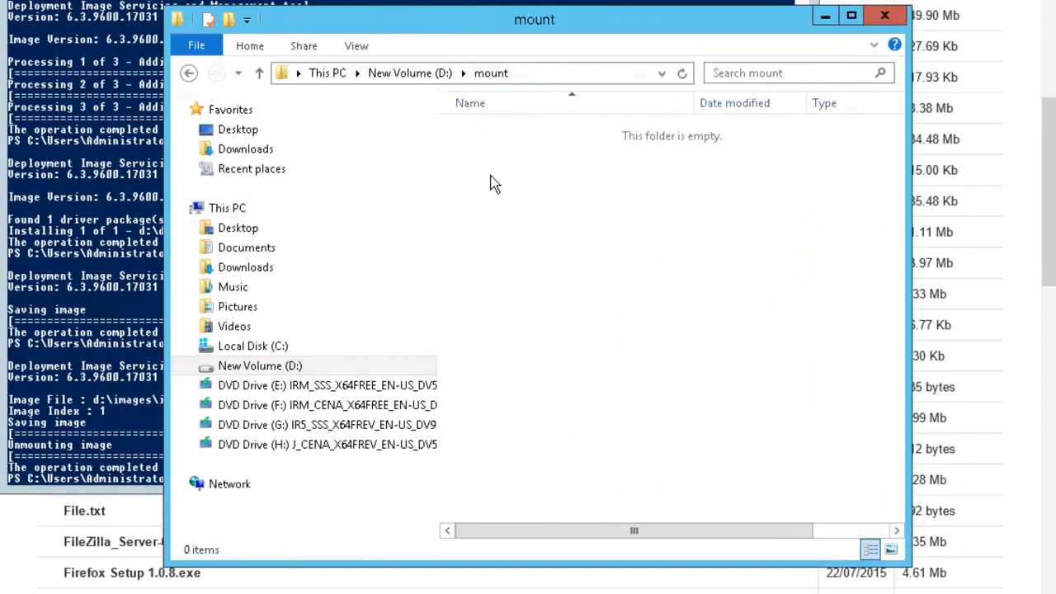